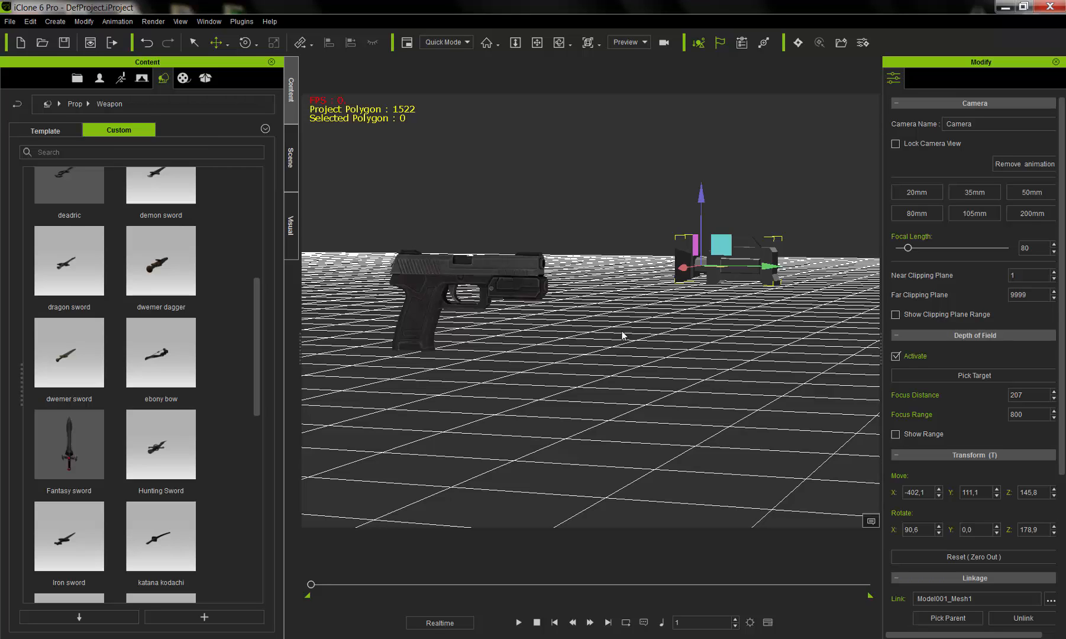
- Select the pistol prop and open its animation layer editor, keeping the pistol's bones visible beside the dialog
right_drag(557, 328, 550, 273)
click(550, 273)
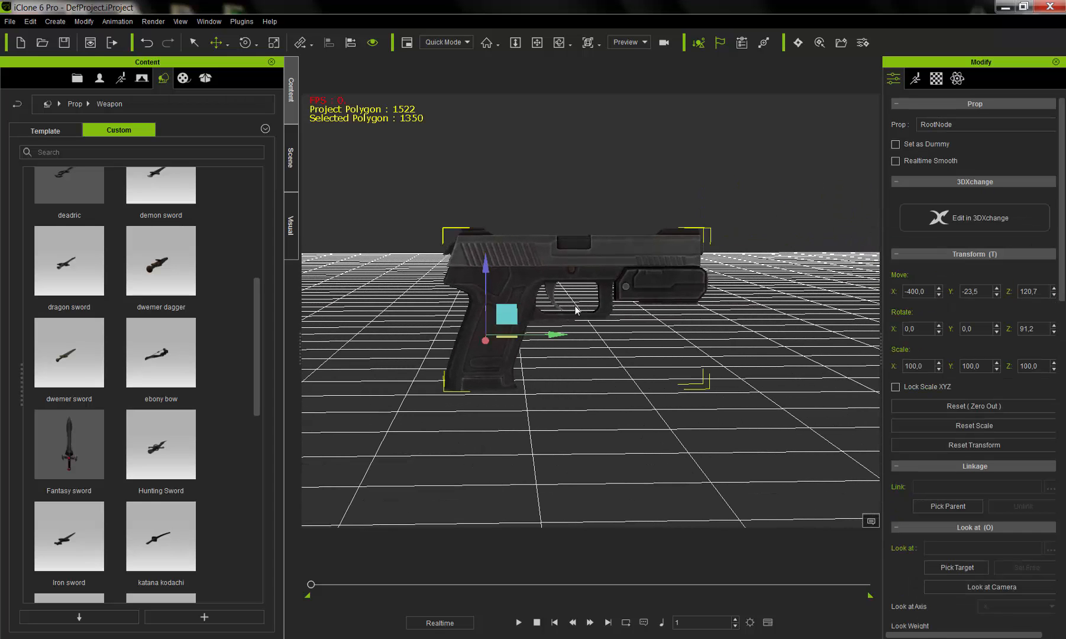
click(917, 79)
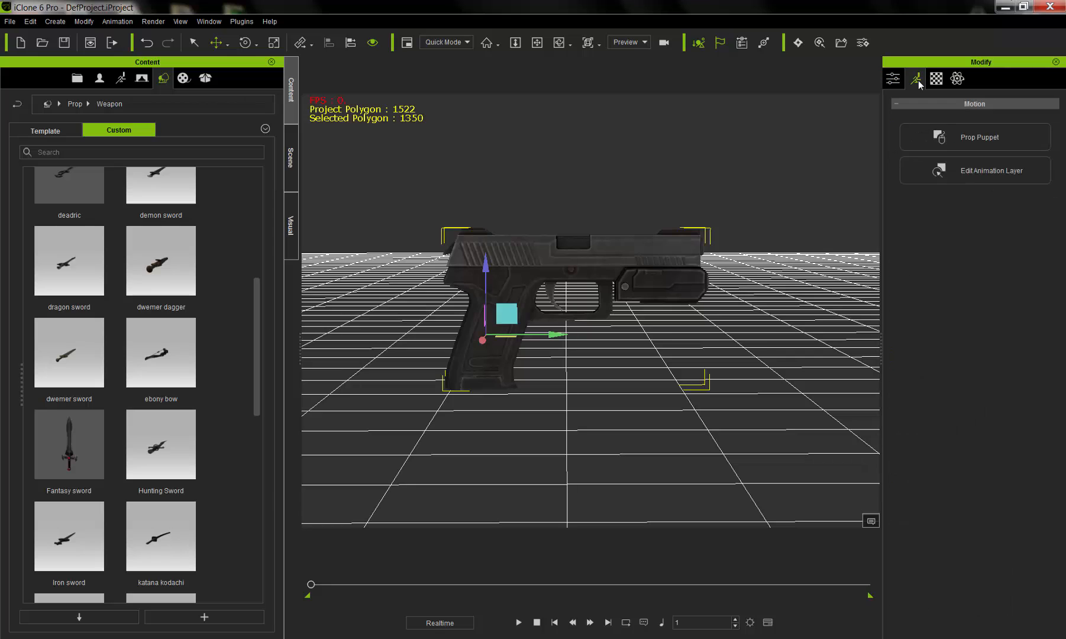
click(1000, 175)
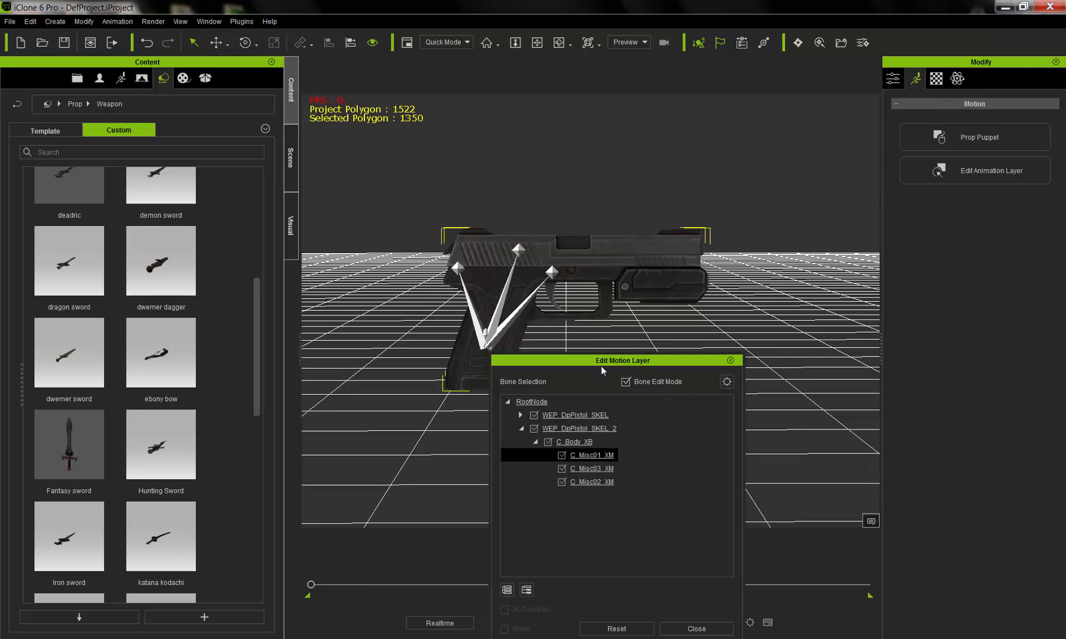
drag(628, 362, 730, 325)
scroll(539, 315, up, 3)
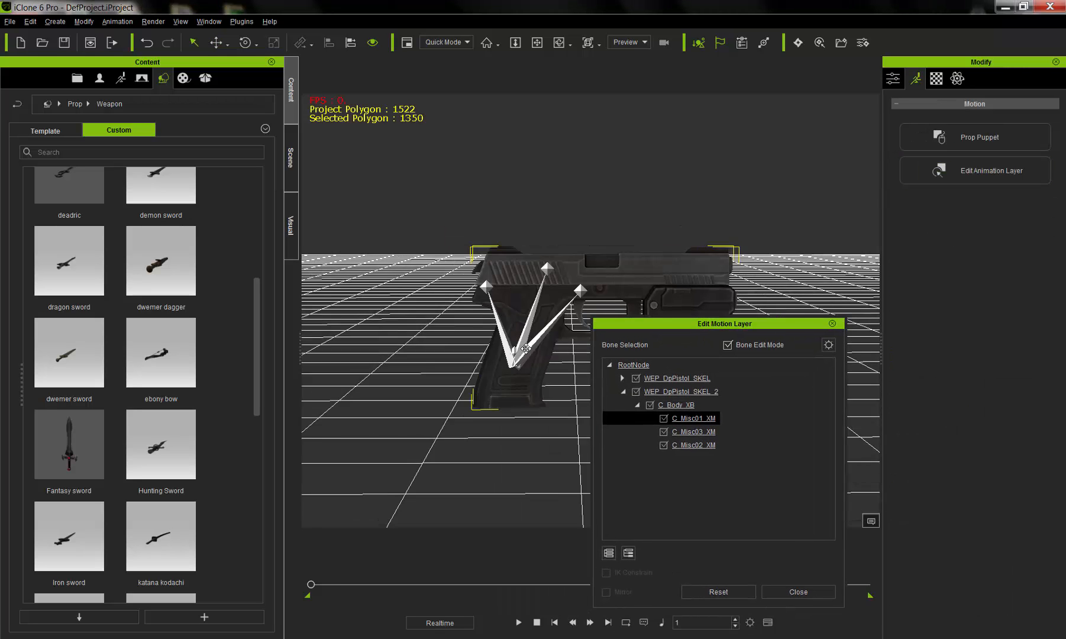
middle_drag(655, 238, 608, 226)
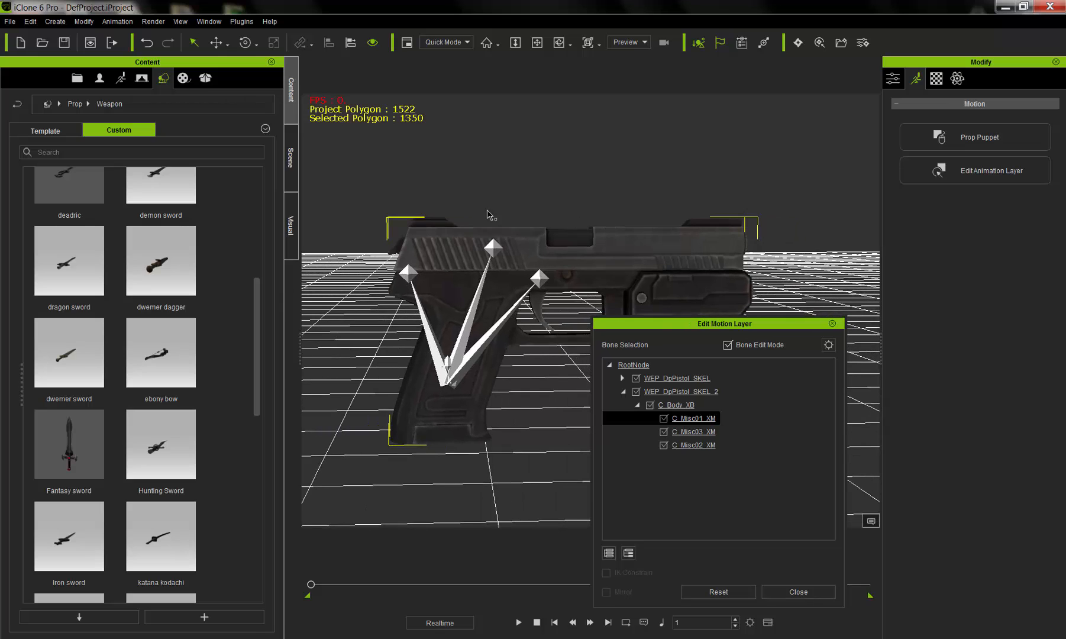
- Move the slide bone C_Misc02_XM backward along the barrel and return it forward to test the pistol's slide
click(495, 248)
click(216, 42)
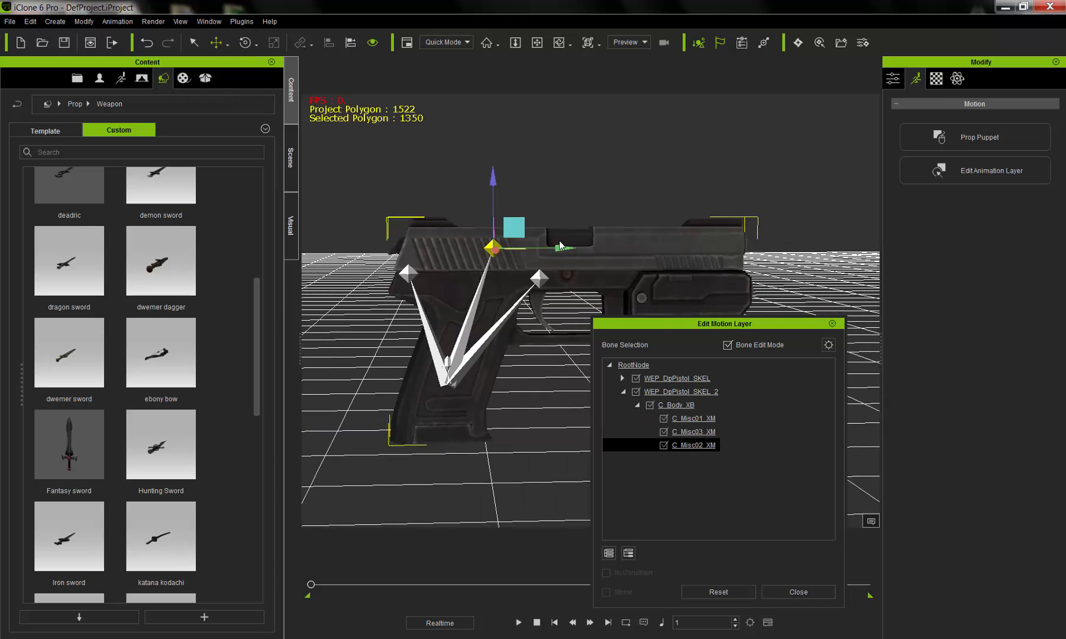
drag(563, 246, 517, 249)
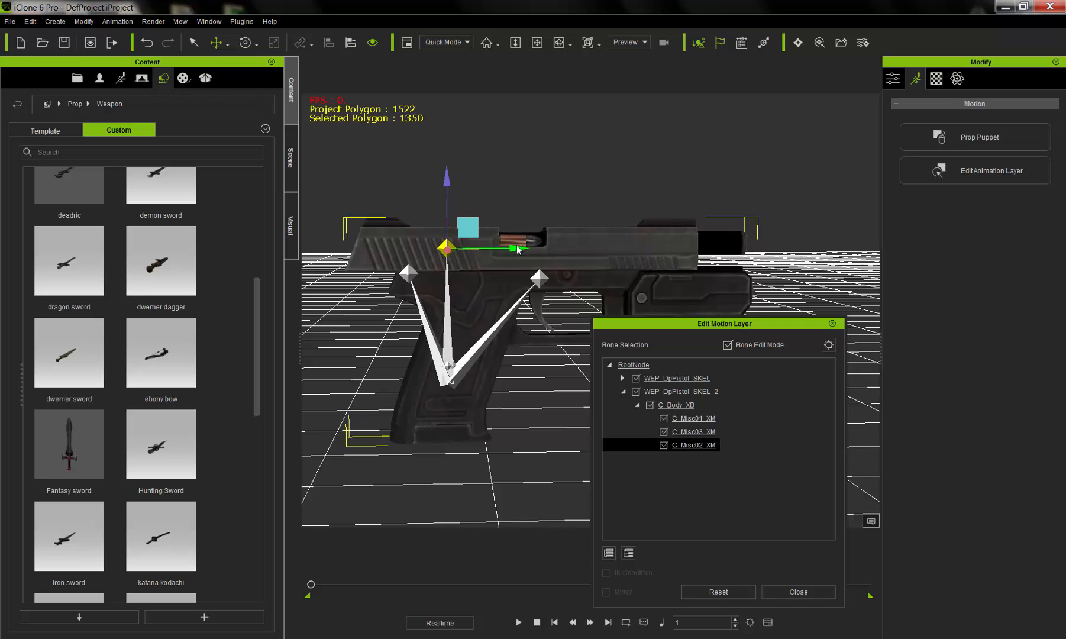
drag(519, 247, 567, 249)
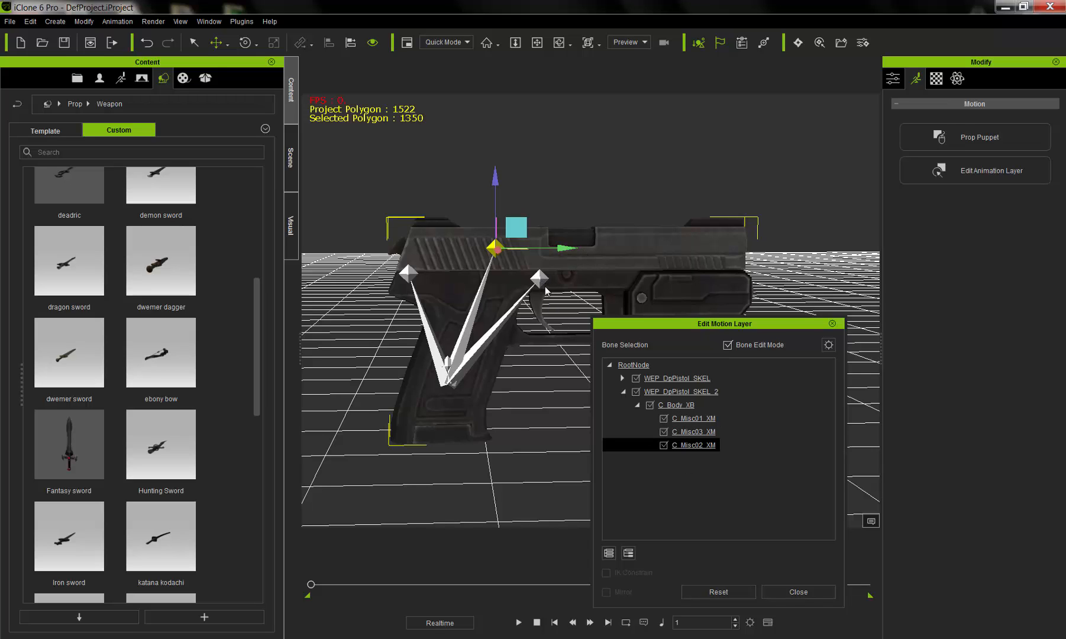
- Rotate the trigger bone C_Misc01_XM and the hammer bone C_Misc03_XM slightly, and close the motion layer editor
click(539, 279)
click(245, 42)
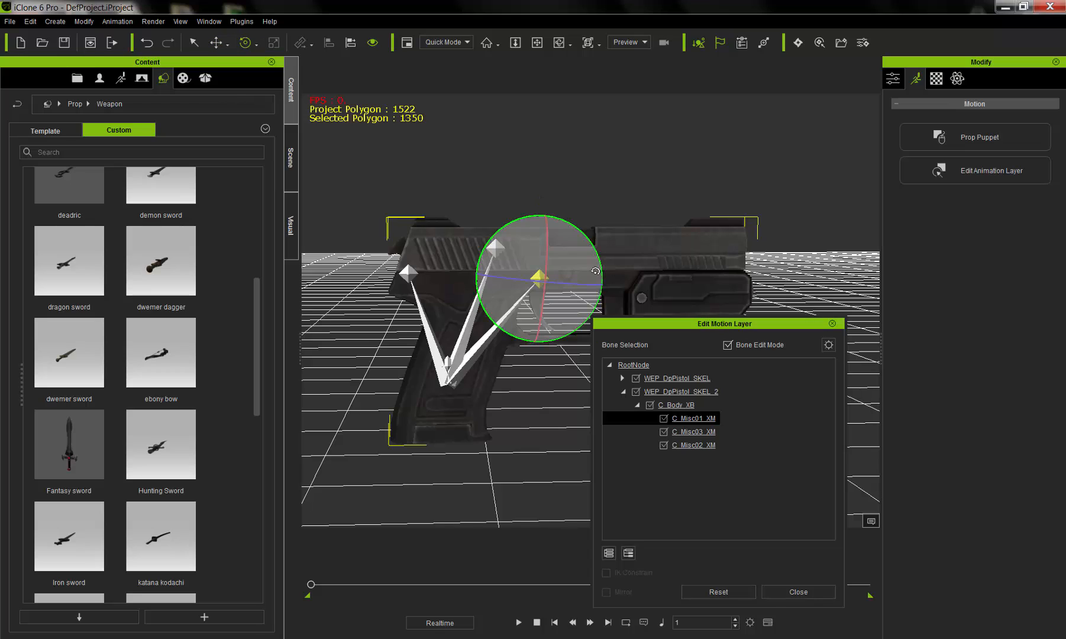
mouse_move(597, 245)
mouse_down()
mouse_move(604, 255)
mouse_move(606, 235)
mouse_up()
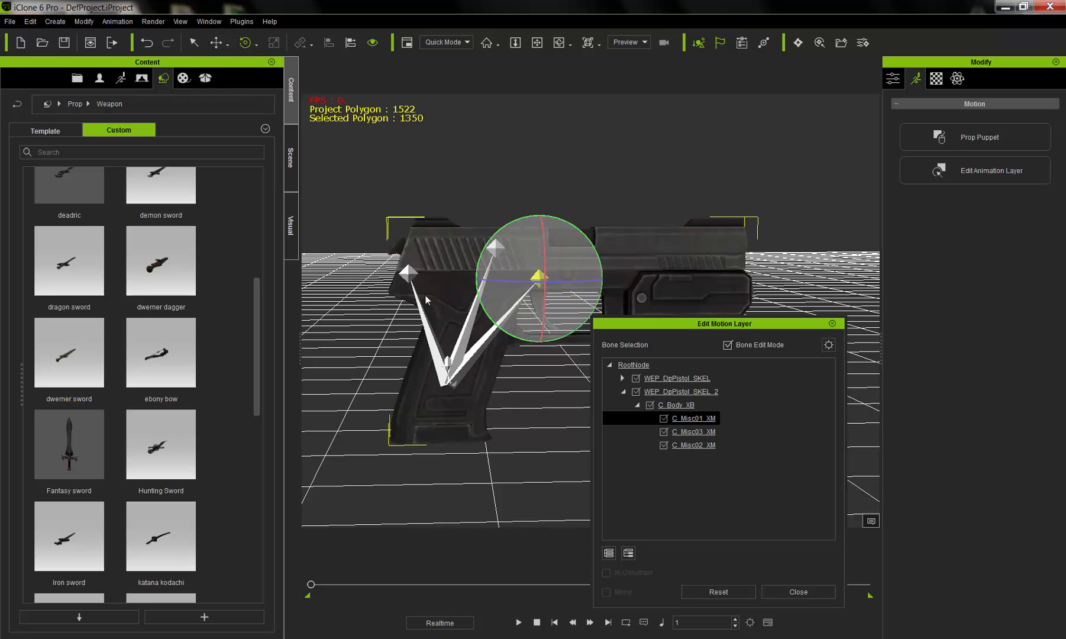
click(413, 281)
mouse_move(432, 214)
mouse_down()
mouse_move(409, 216)
mouse_move(430, 218)
mouse_up()
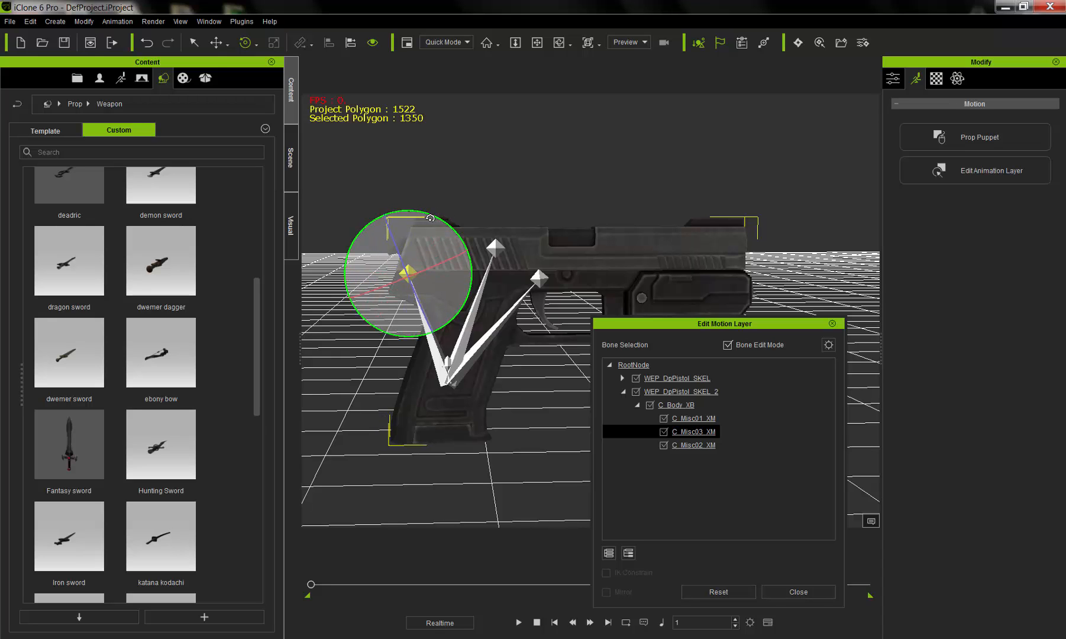
click(832, 323)
- Move the pistol prop to about Y -18.4 and Z 122.8, and select the camera linked to it
right_drag(709, 327, 681, 355)
click(764, 295)
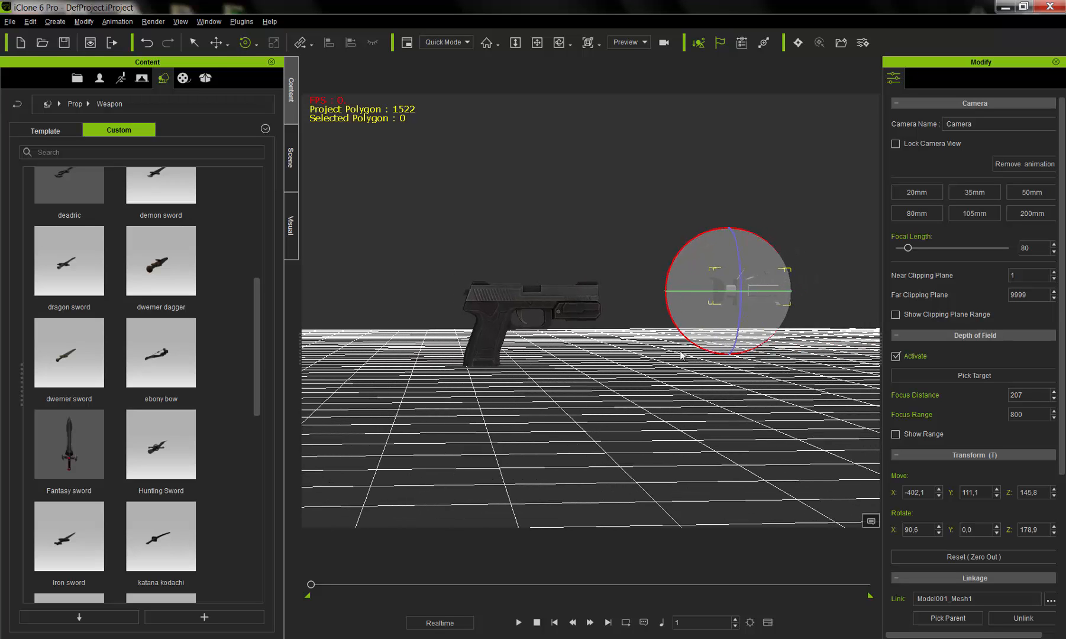
click(502, 306)
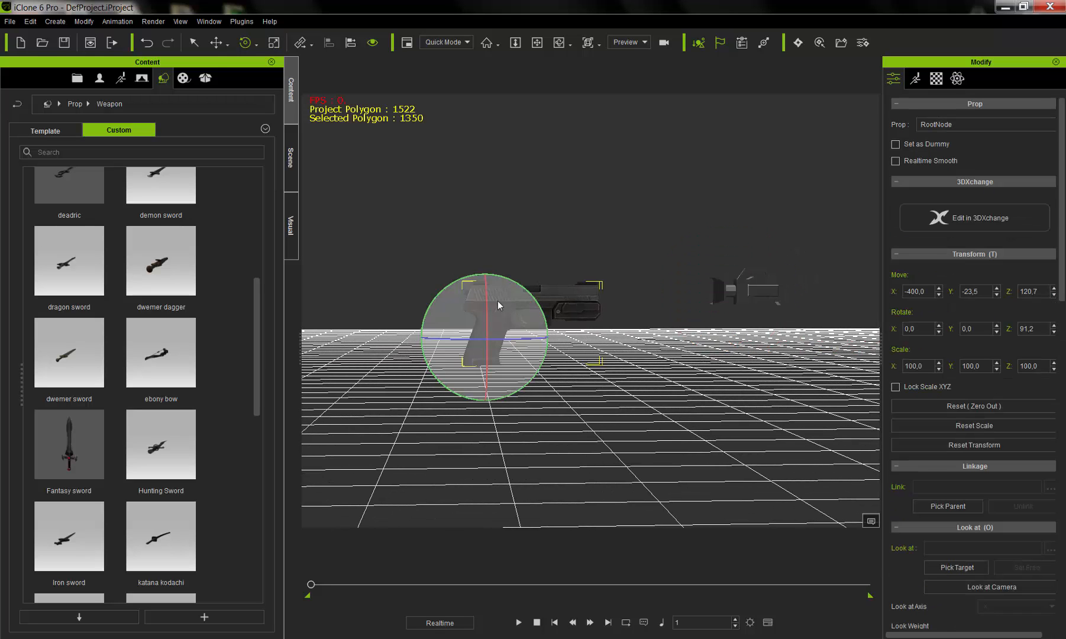
click(221, 45)
mouse_move(508, 310)
mouse_down()
mouse_move(519, 196)
mouse_move(524, 266)
mouse_move(478, 321)
mouse_move(550, 317)
mouse_move(519, 308)
mouse_up()
right_drag(608, 349, 599, 362)
scroll(599, 350, up, 2)
scroll(576, 368, up, 2)
middle_drag(576, 368, 781, 388)
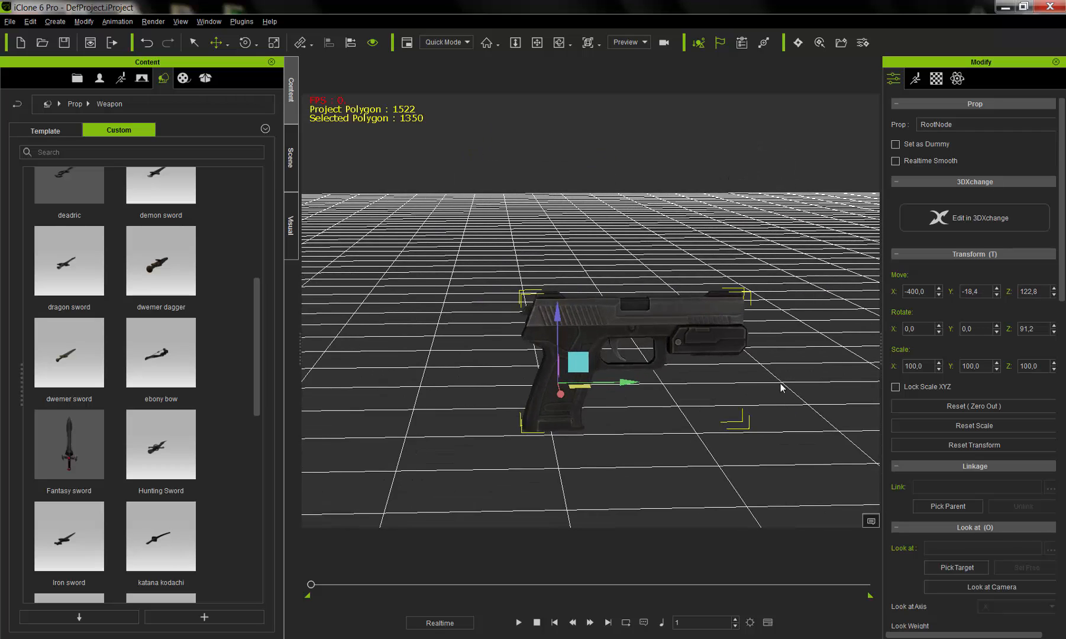
right_drag(781, 387, 675, 381)
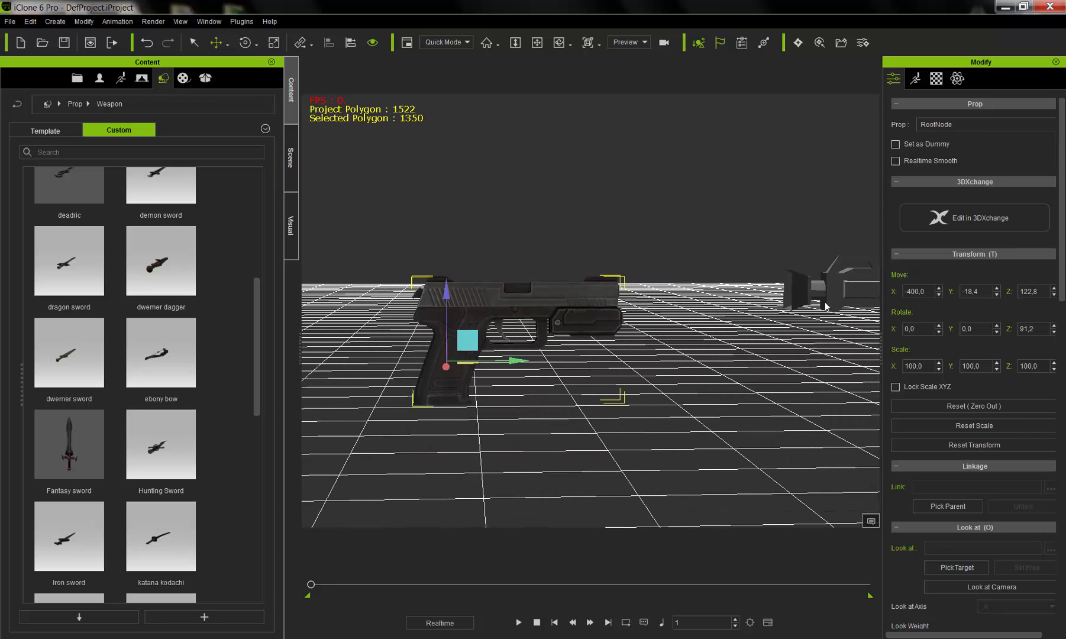
click(826, 306)
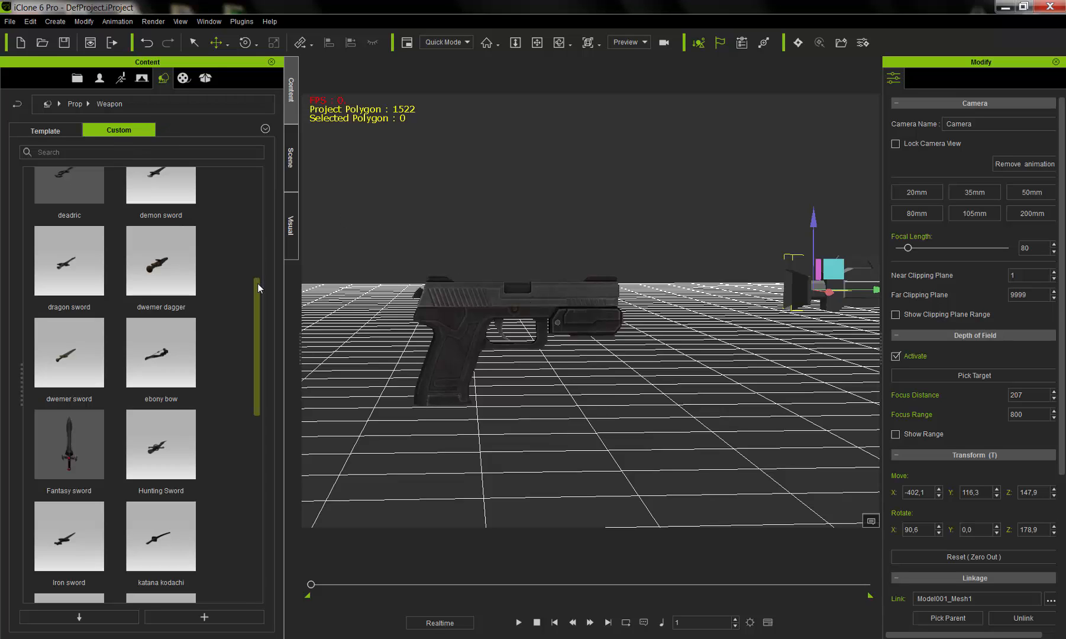
- Show the content folder tree and open the StyleA template folder under Prop, Urban Construction Pack, Architecture
drag(259, 289, 264, 152)
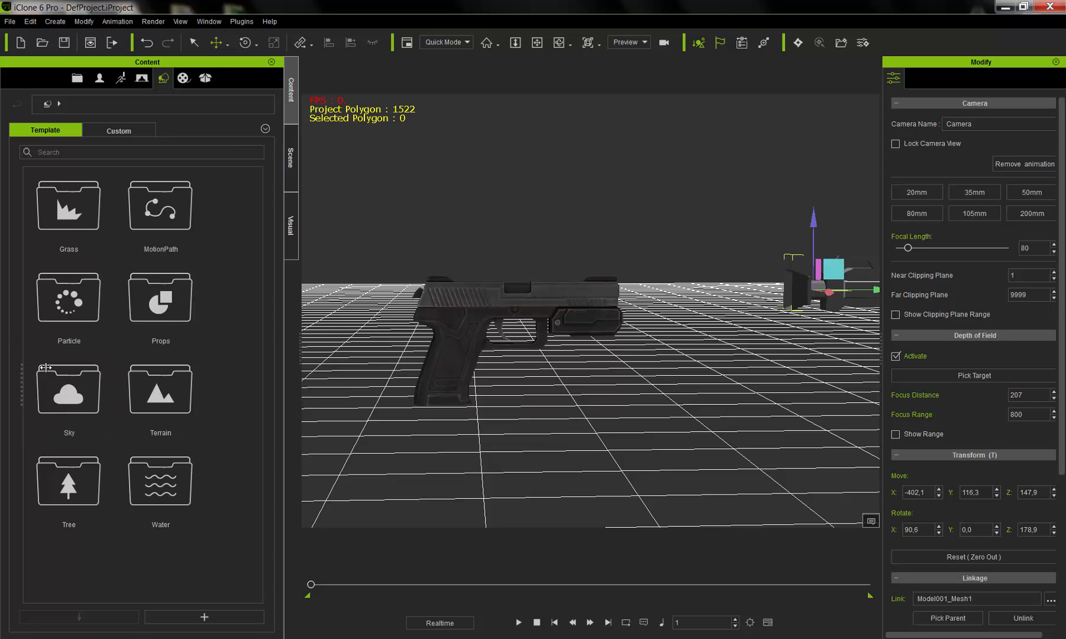
drag(25, 370, 150, 367)
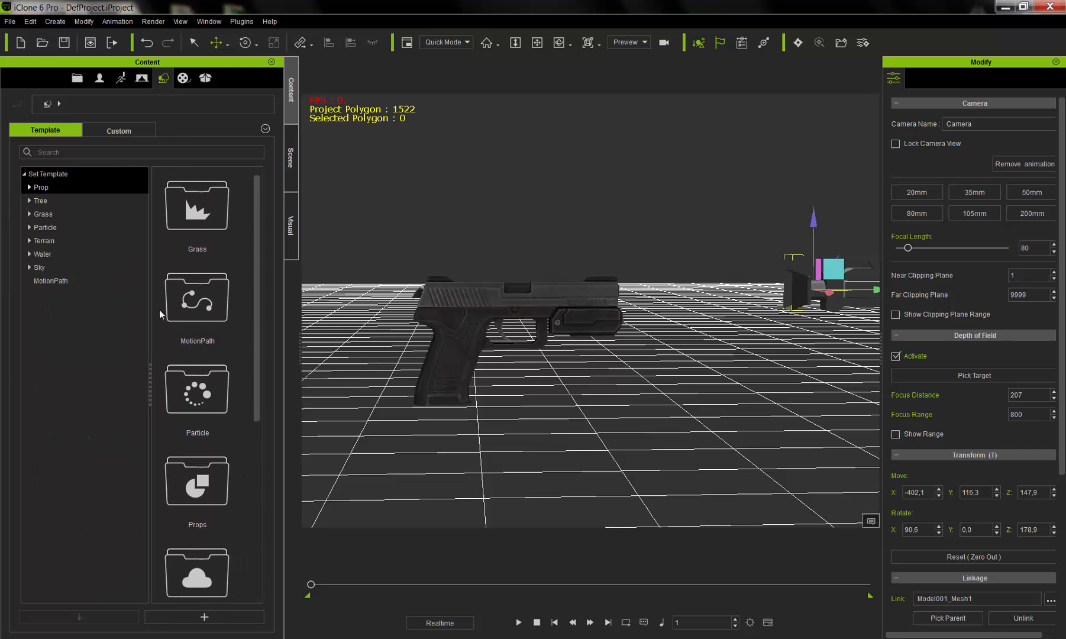
drag(142, 253, 146, 529)
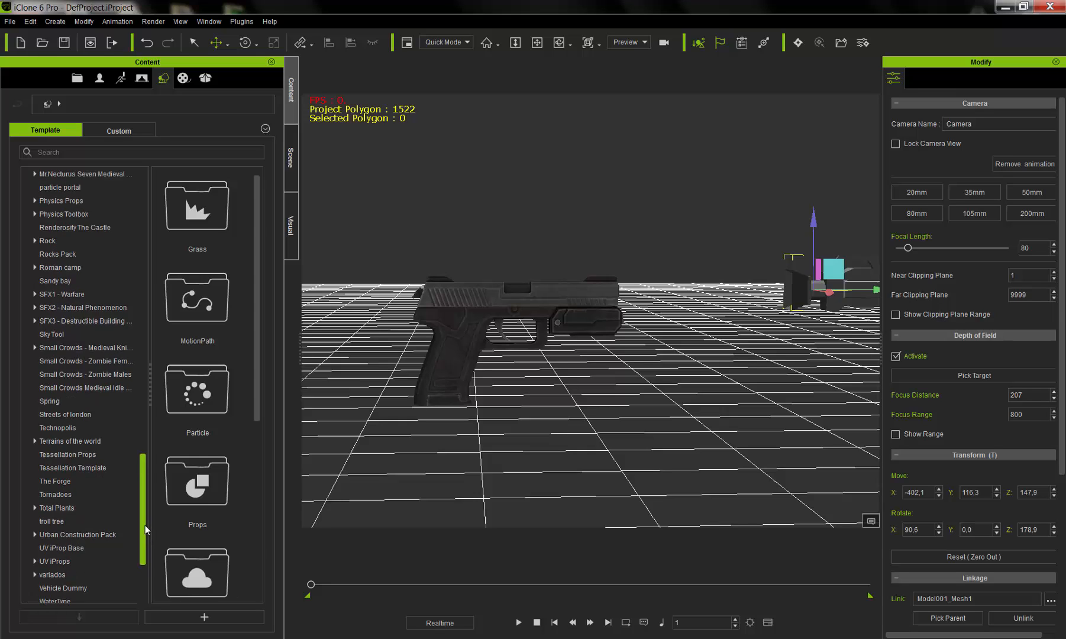
drag(145, 529, 145, 536)
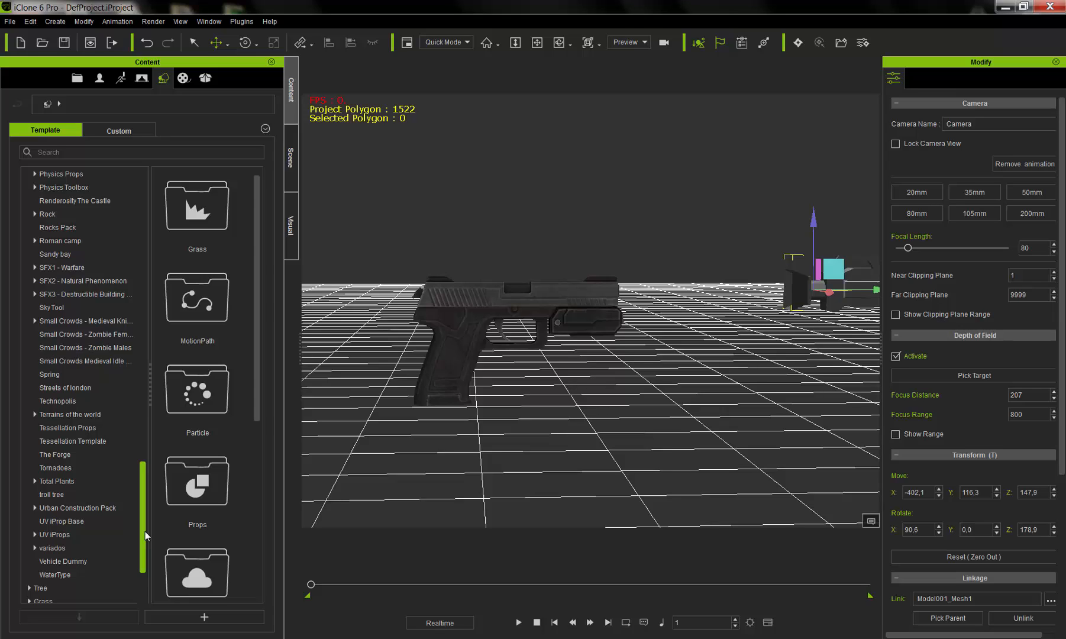
click(35, 508)
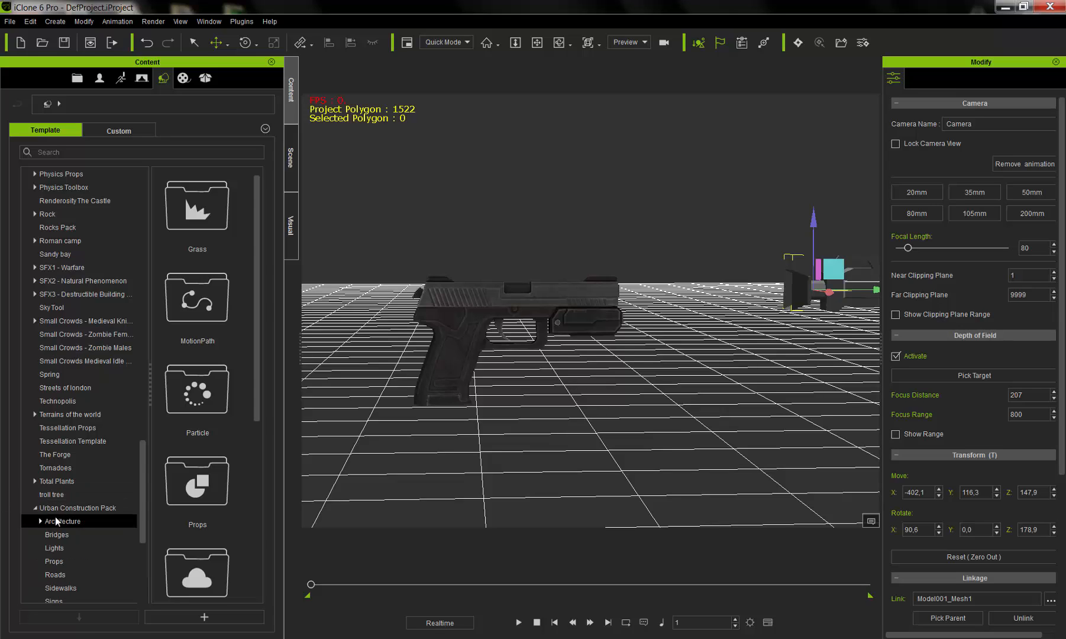
click(56, 521)
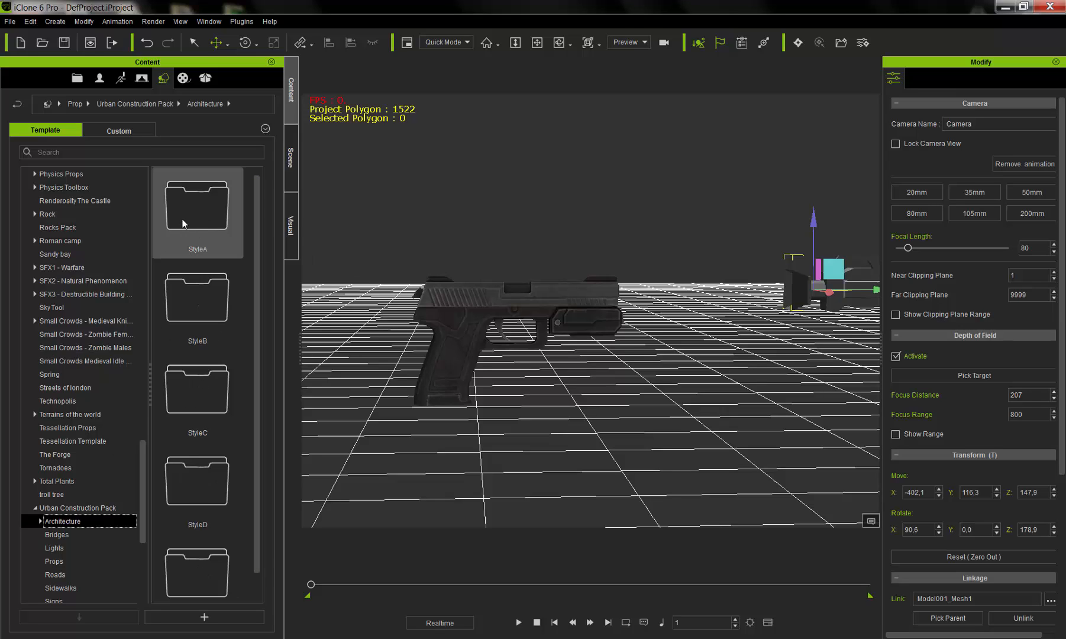
double_click(183, 223)
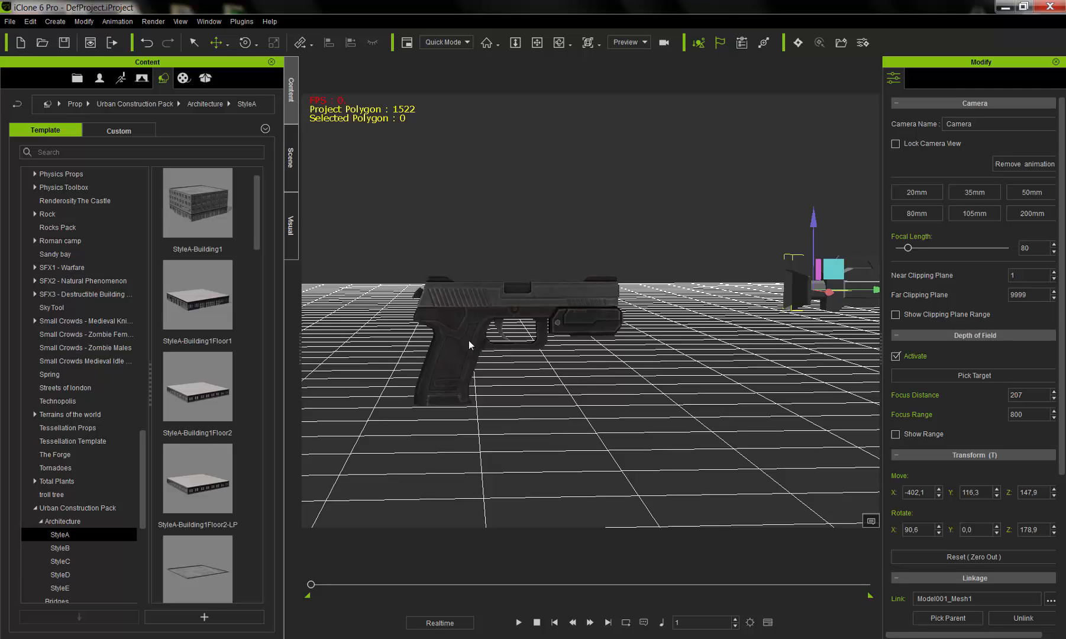
- Try adding the StyleA-Building1Floor1 prop to the scene beyond the grid and delete it
alt+right_drag(436, 238, 528, 611)
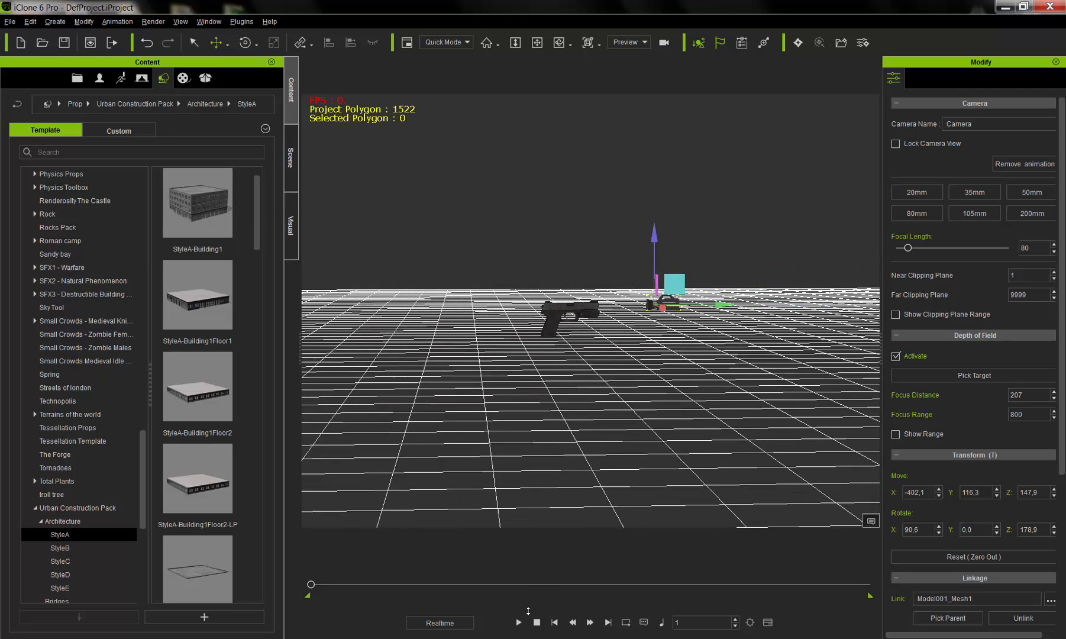
mouse_move(669, 290)
alt+mouse_down()
mouse_move(628, 357)
mouse_move(536, 335)
alt+mouse_up()
alt+right_drag(536, 335, 591, 623)
alt+right_drag(578, 290, 577, 601)
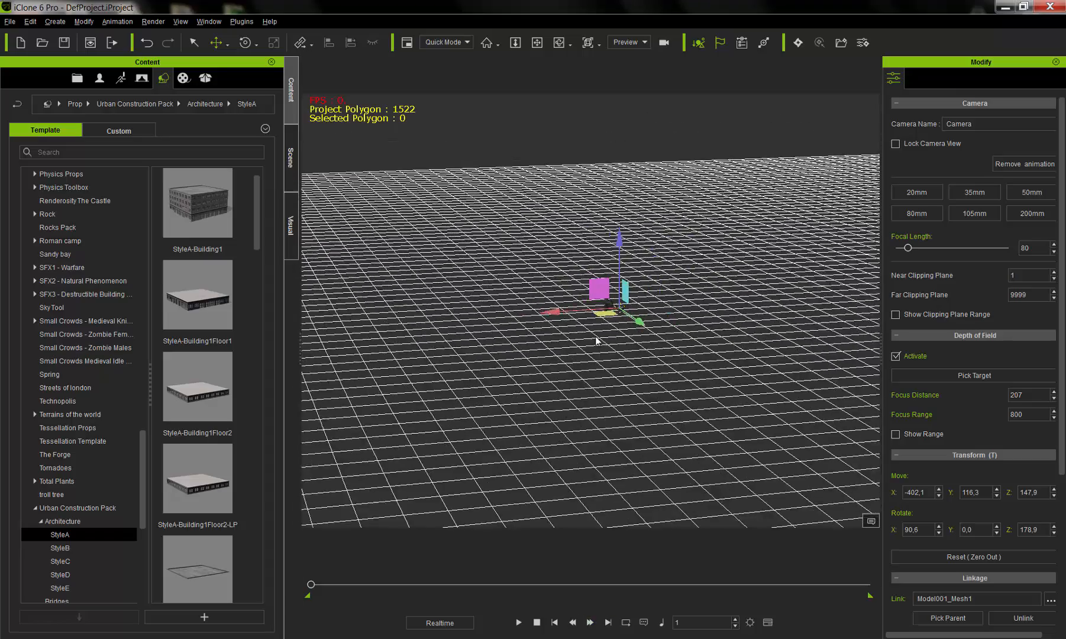
alt+drag(597, 341, 524, 349)
alt+right_drag(524, 349, 507, 615)
alt+drag(553, 319, 527, 355)
alt+right_drag(527, 355, 514, 621)
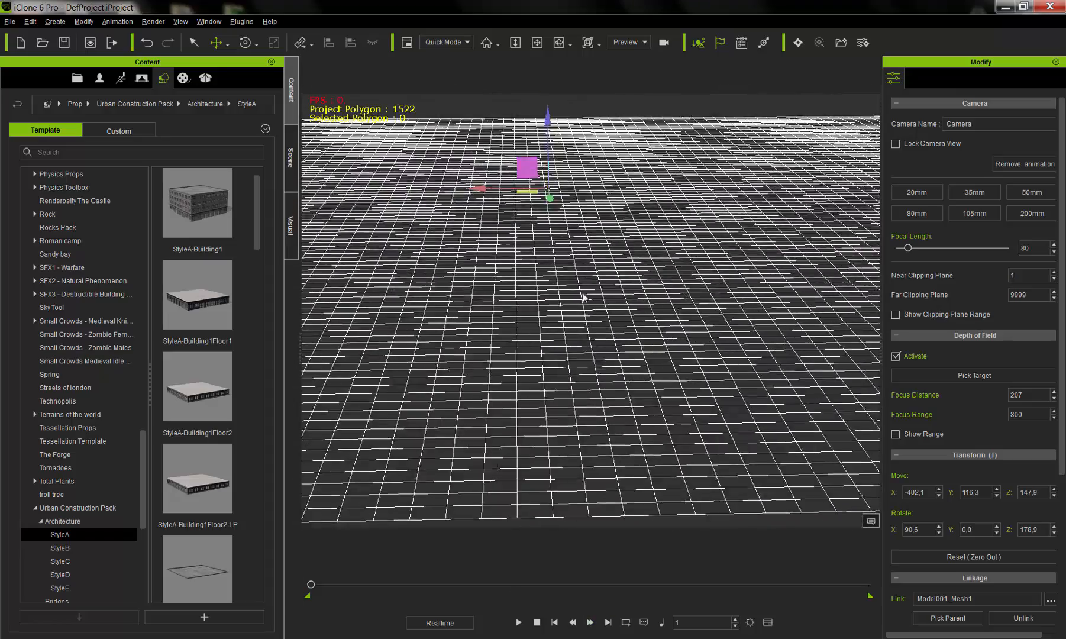
alt+right_drag(583, 298, 591, 592)
alt+middle_drag(650, 363, 636, 353)
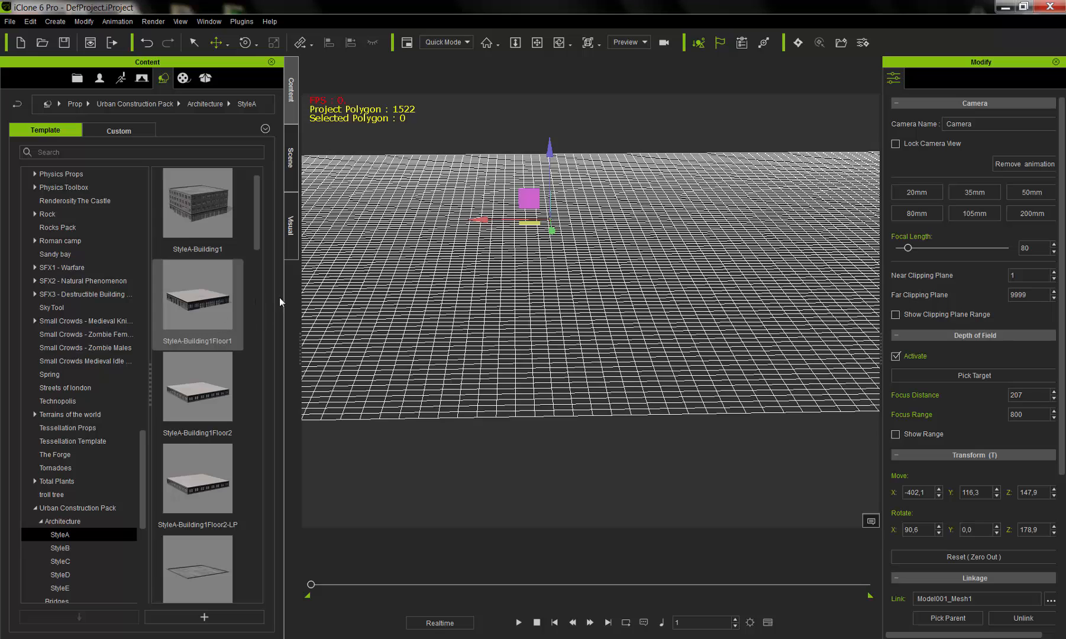
drag(279, 298, 369, 251)
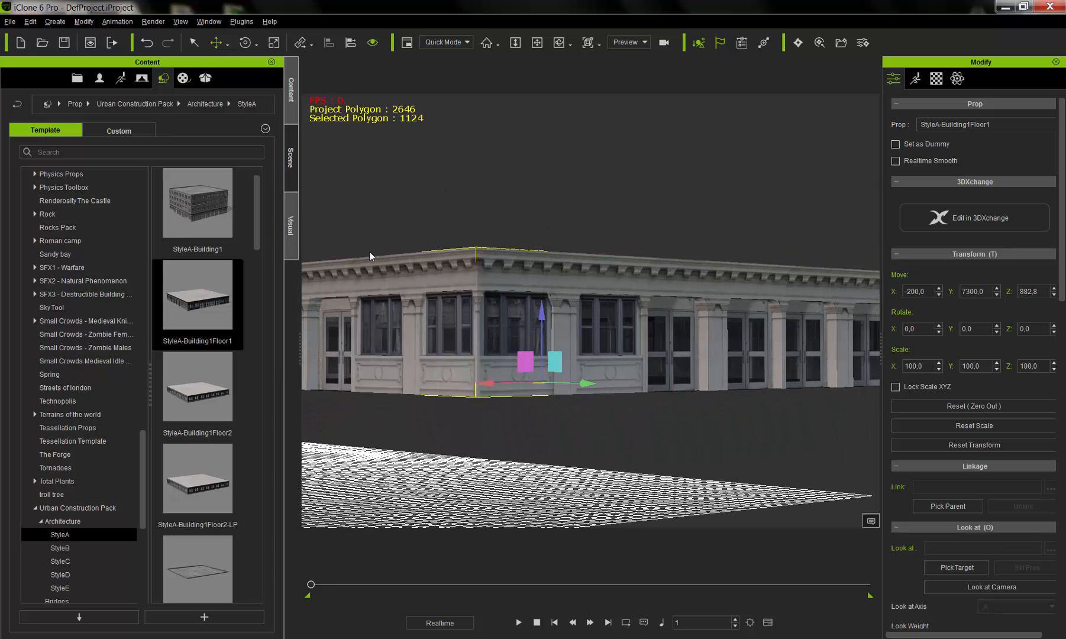
right_click(406, 276)
click(449, 464)
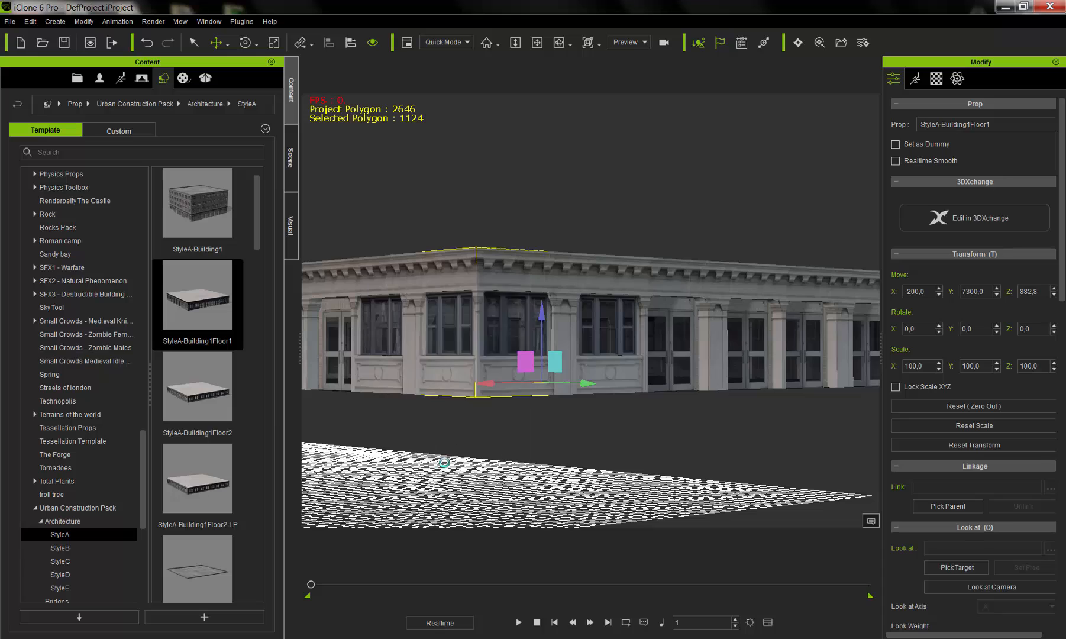
- Add the StyleA-Building1 prop to the scene near the edge of the grid
drag(209, 244, 403, 518)
alt+drag(480, 400, 515, 323)
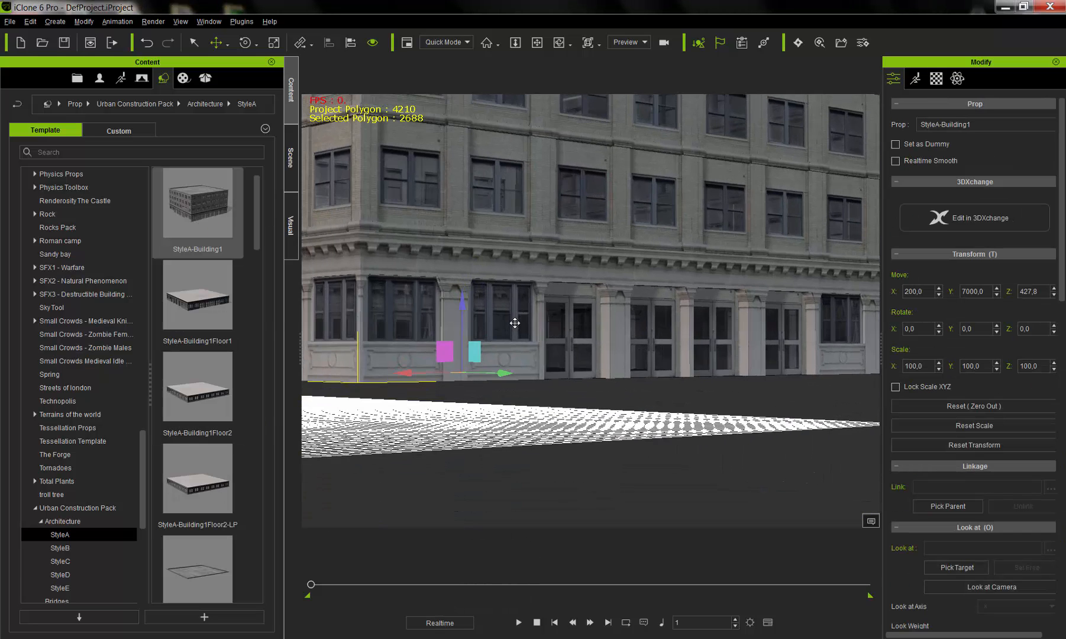
alt+right_drag(515, 323, 336, 414)
alt+right_drag(400, 353, 541, 312)
scroll(540, 312, down, 8)
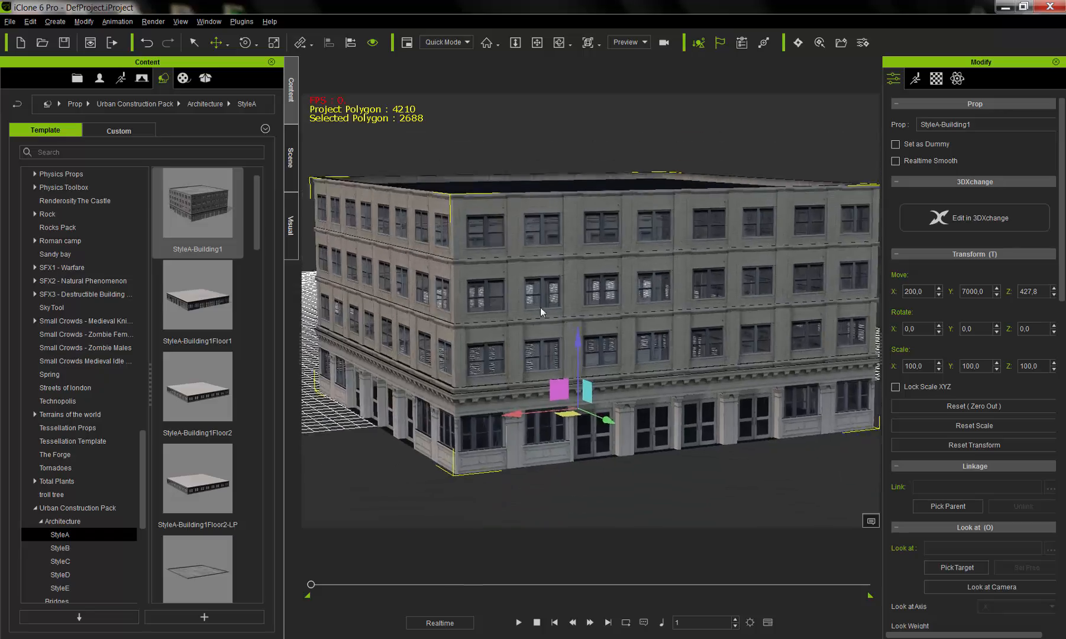
alt+right_drag(638, 309, 638, 214)
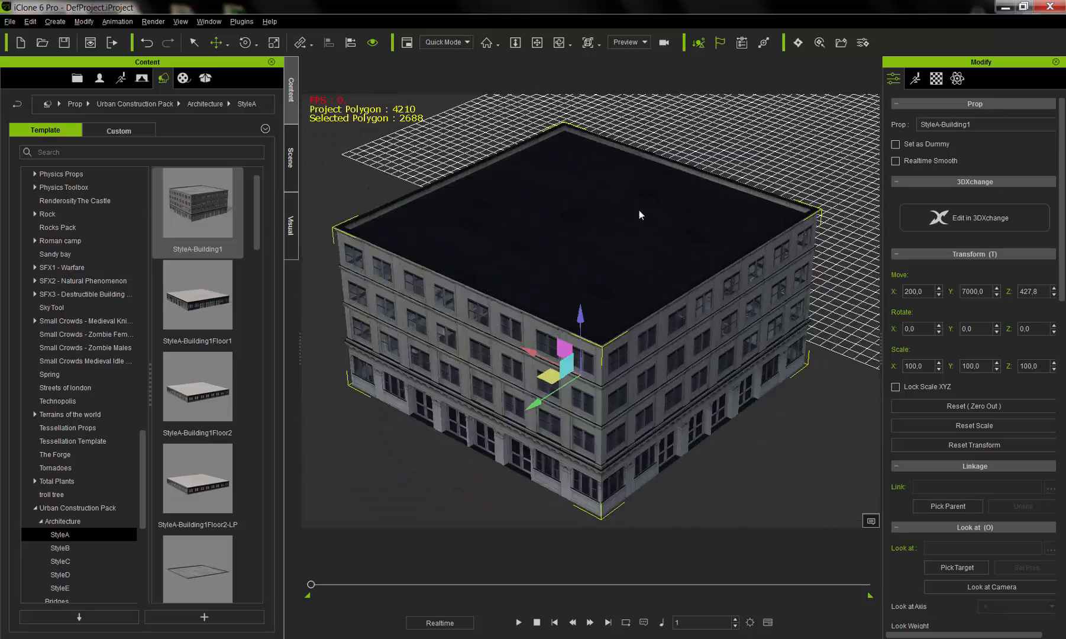
- Move StyleA-Building1 toward the grid and down near ground level, to about Y 5268.3 and Z 18.8
alt+drag(638, 214, 463, 360)
alt+right_drag(463, 359, 633, 270)
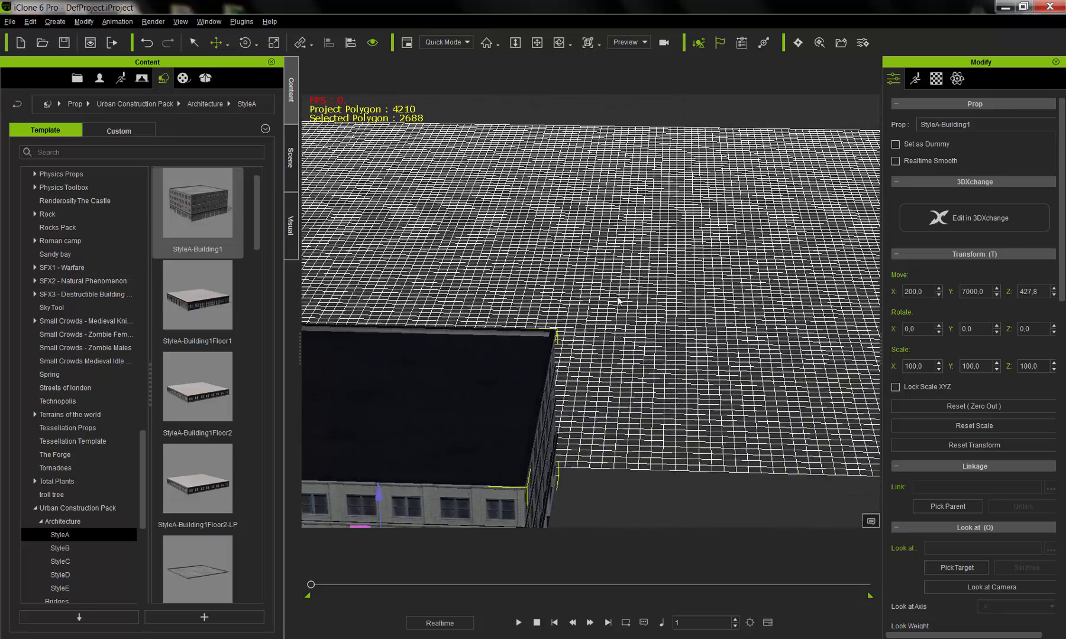
alt+drag(561, 325, 553, 172)
alt+right_drag(521, 284, 408, 160)
alt+drag(534, 336, 553, 217)
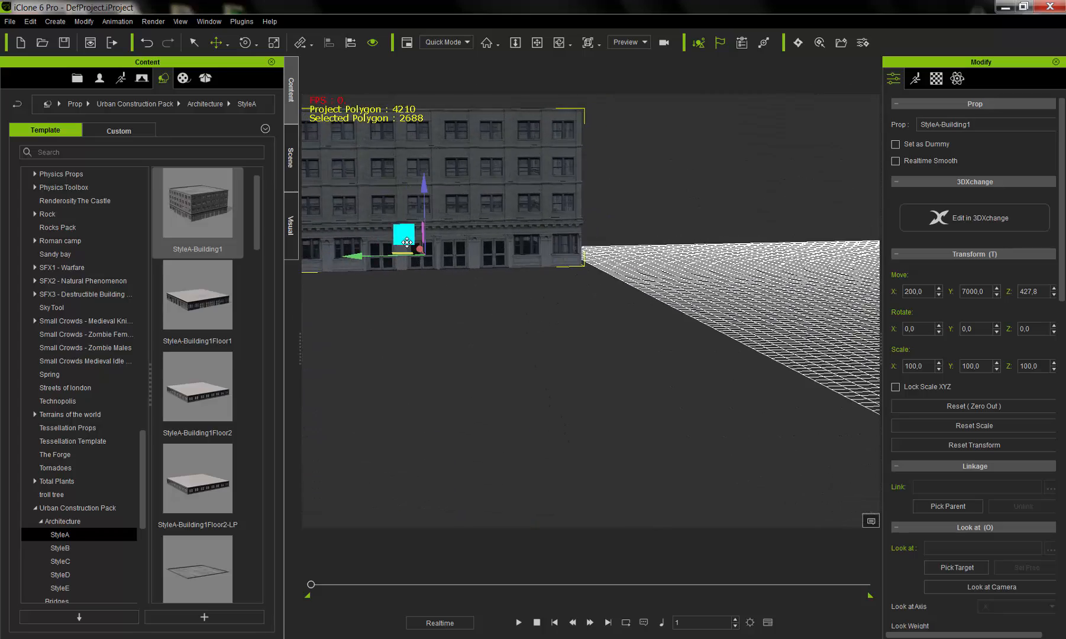
drag(392, 236, 610, 301)
alt+drag(680, 319, 509, 296)
alt+right_drag(529, 242, 480, 171)
drag(449, 219, 471, 204)
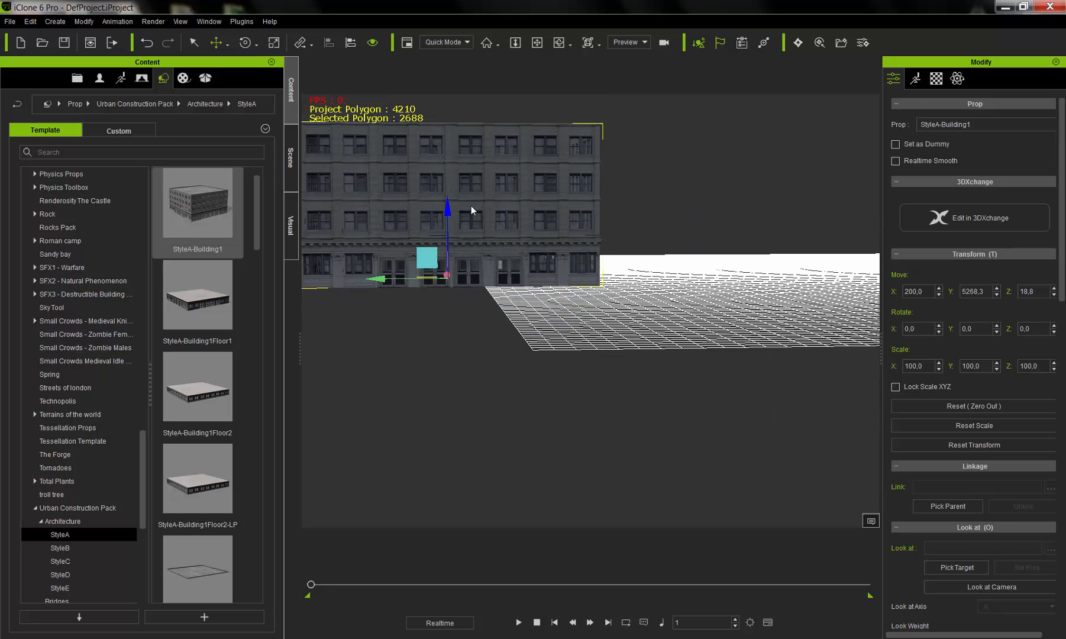
- Move StyleA-Building1 along the grid toward the pistol, to about Y 3674.5 and Z 9.7
drag(378, 281, 569, 280)
alt+right_drag(471, 307, 790, 357)
alt+drag(790, 356, 771, 409)
alt+drag(751, 59, 744, 5)
alt+right_drag(710, 202, 717, 267)
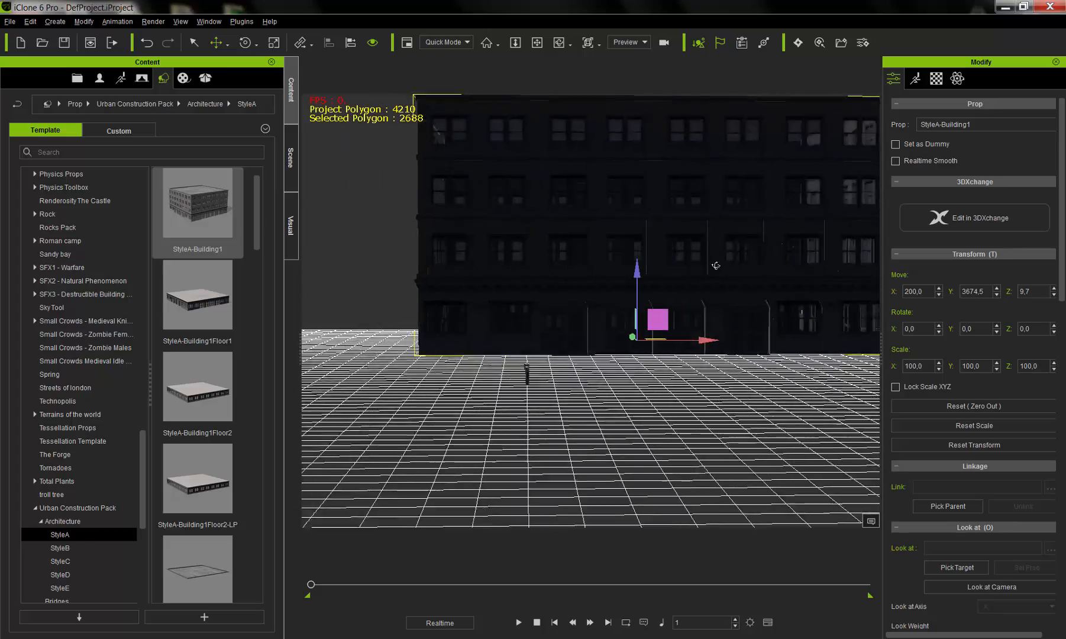
alt+drag(717, 266, 664, 349)
alt+drag(662, 222, 606, 334)
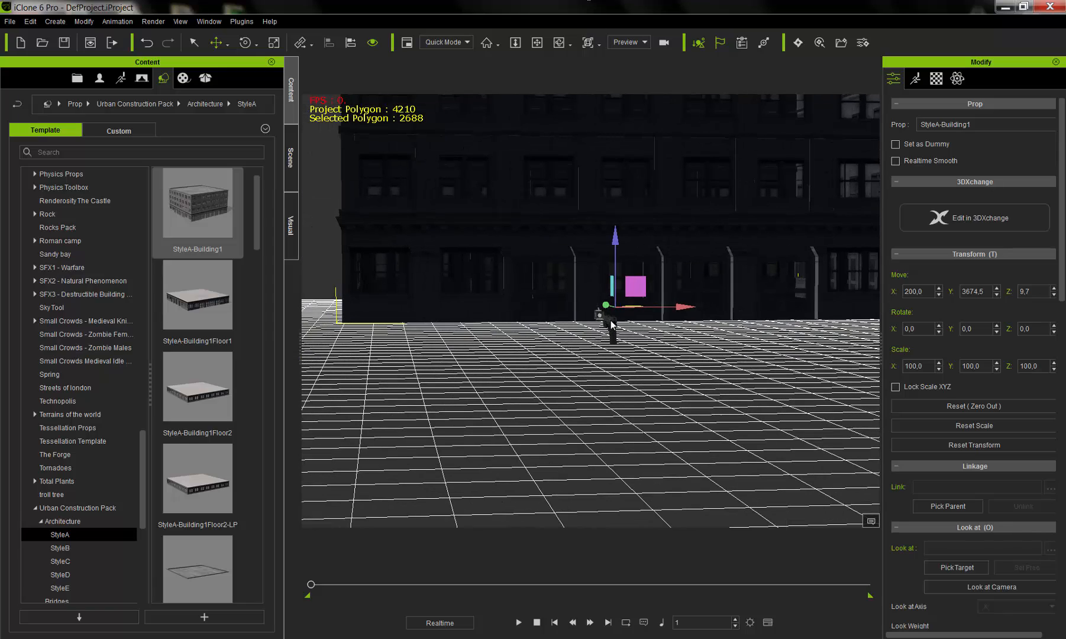
- Select the pistol prop and move it in front of the building's ground-floor windows, to about X -412.0 and Z 114.5
click(612, 325)
alt+right_drag(613, 331, 626, 360)
alt+drag(626, 359, 571, 263)
alt+right_drag(571, 263, 595, 219)
alt+drag(595, 219, 562, 357)
alt+right_drag(562, 357, 575, 374)
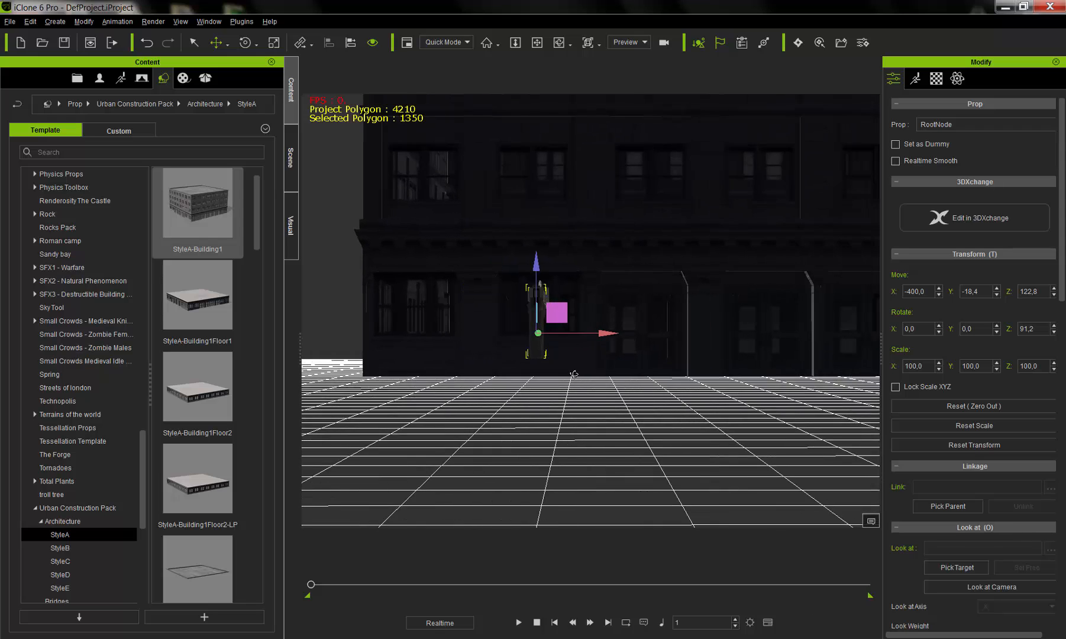
alt+drag(574, 374, 553, 402)
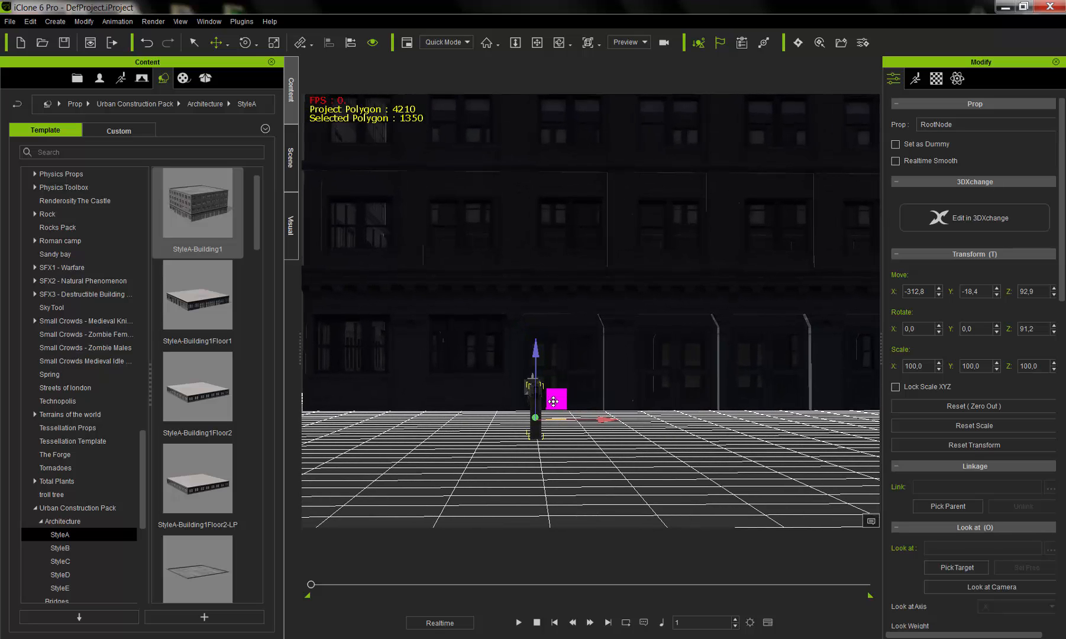
alt+drag(465, 351, 555, 397)
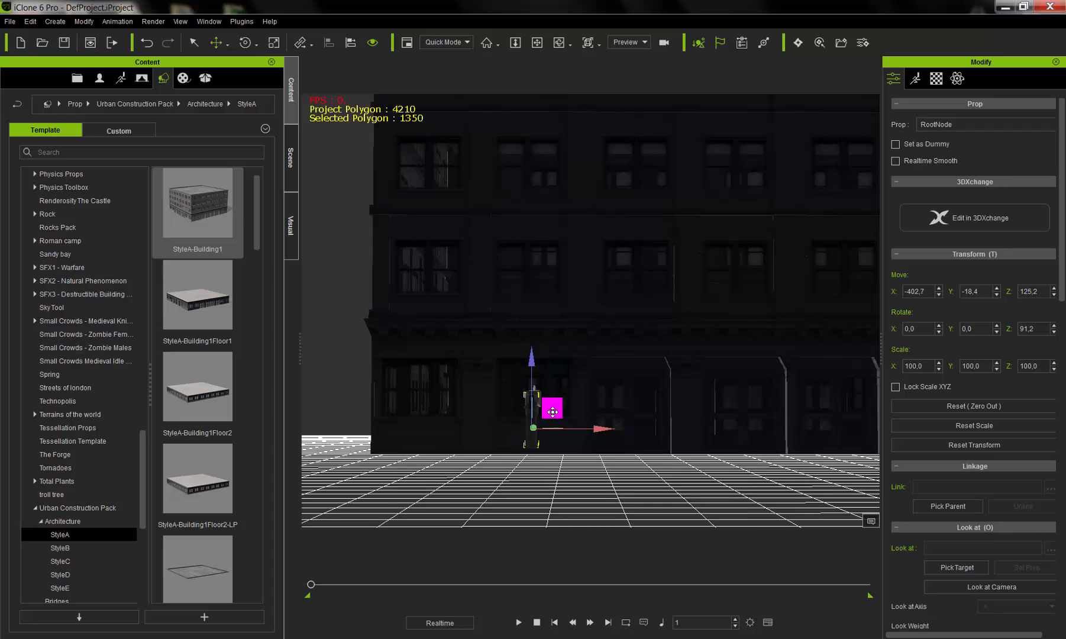
alt+drag(538, 447, 597, 440)
right_drag(606, 398, 615, 441)
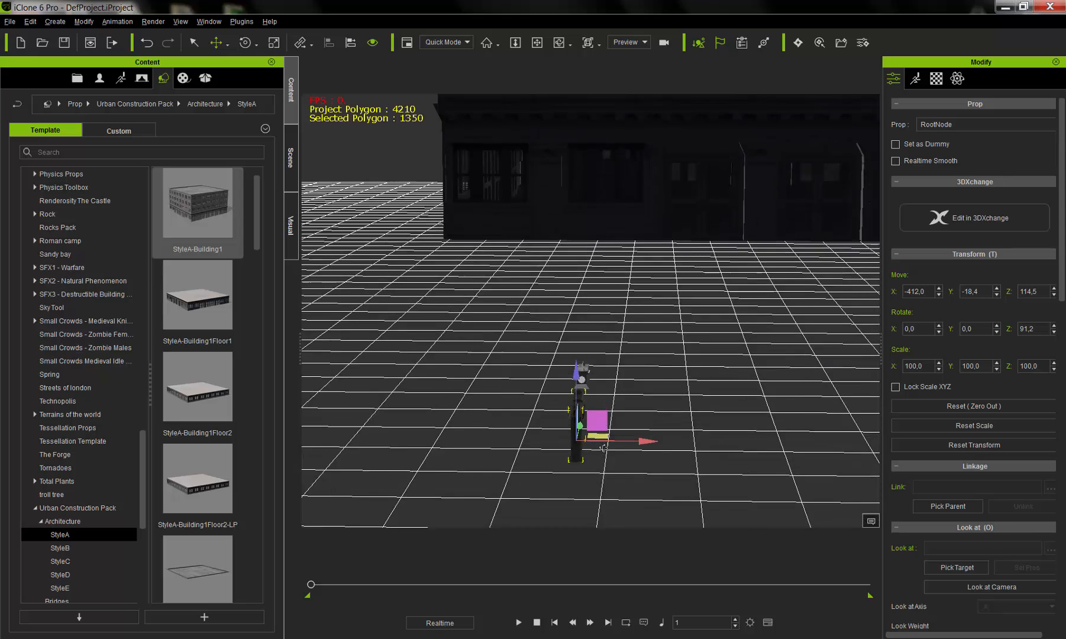
- Examine the ground-floor windows of StyleA-Building1 up close and check the pistol's position in front of them
scroll(702, 240, up, 5)
right_drag(702, 240, 634, 262)
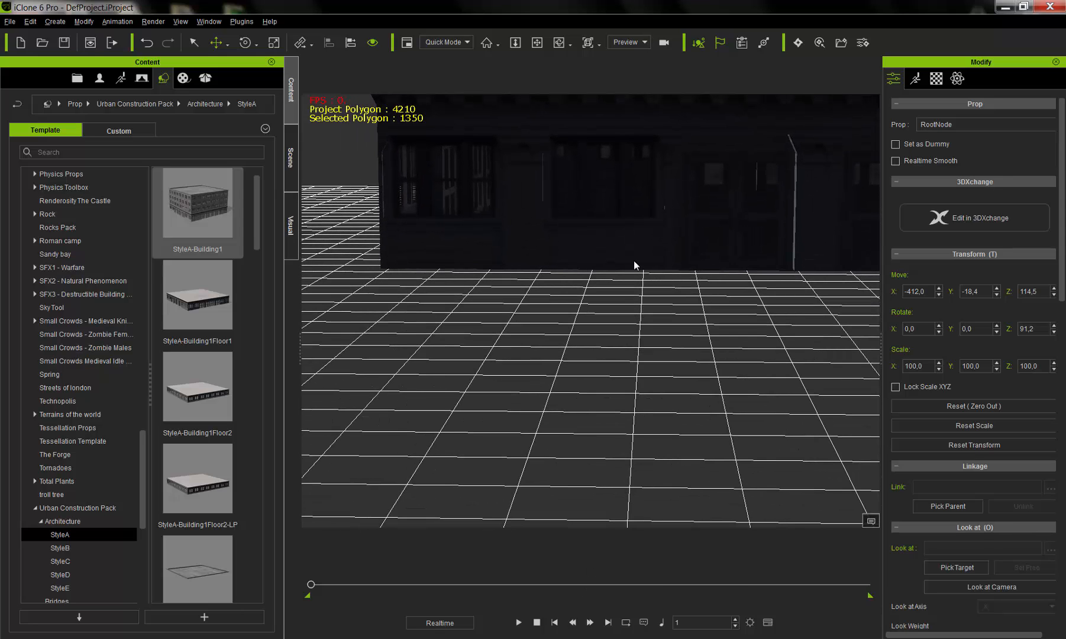
click(628, 210)
right_drag(638, 203, 518, 307)
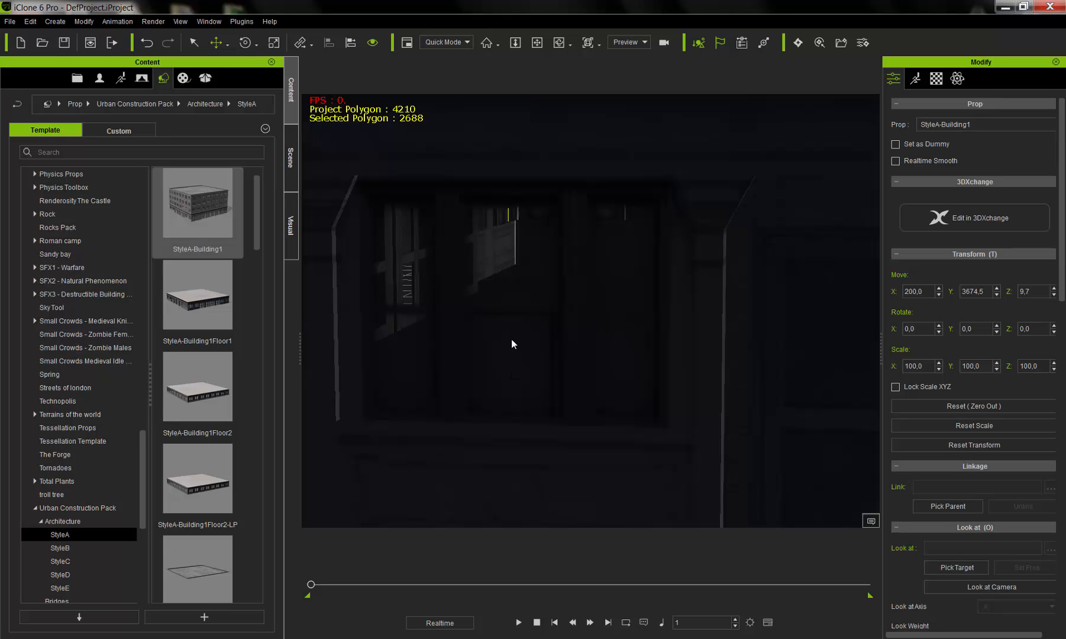
key(alt)
alt+right_drag(500, 309, 686, 578)
alt+right_drag(504, 350, 592, 438)
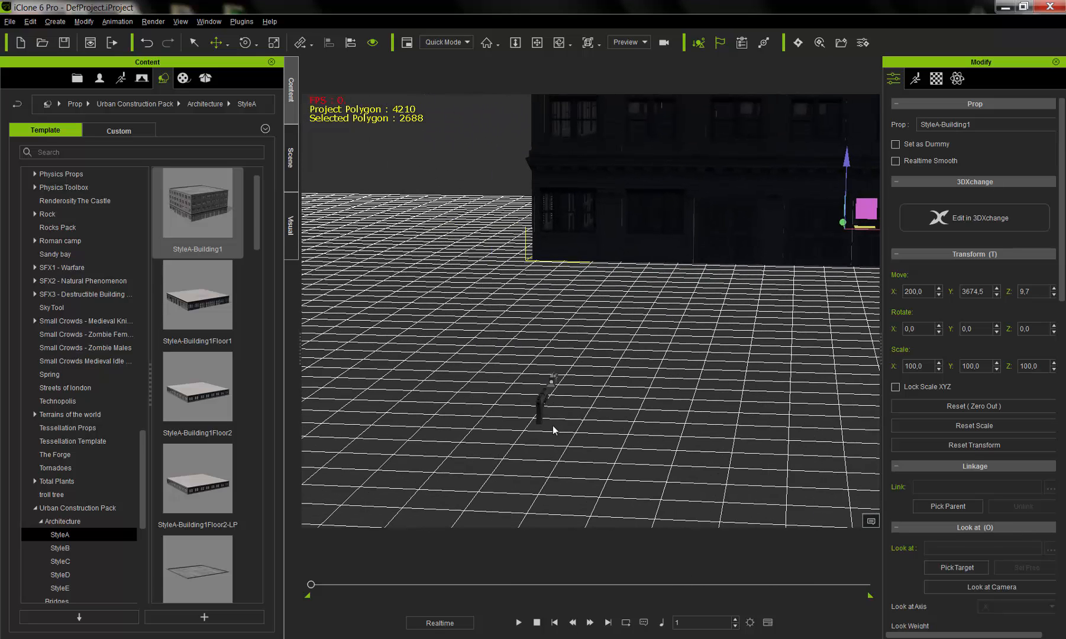
- Select the 911 bullet prop in the scene list and show the pistol from the side
click(541, 417)
alt+right_drag(506, 466, 255, 498)
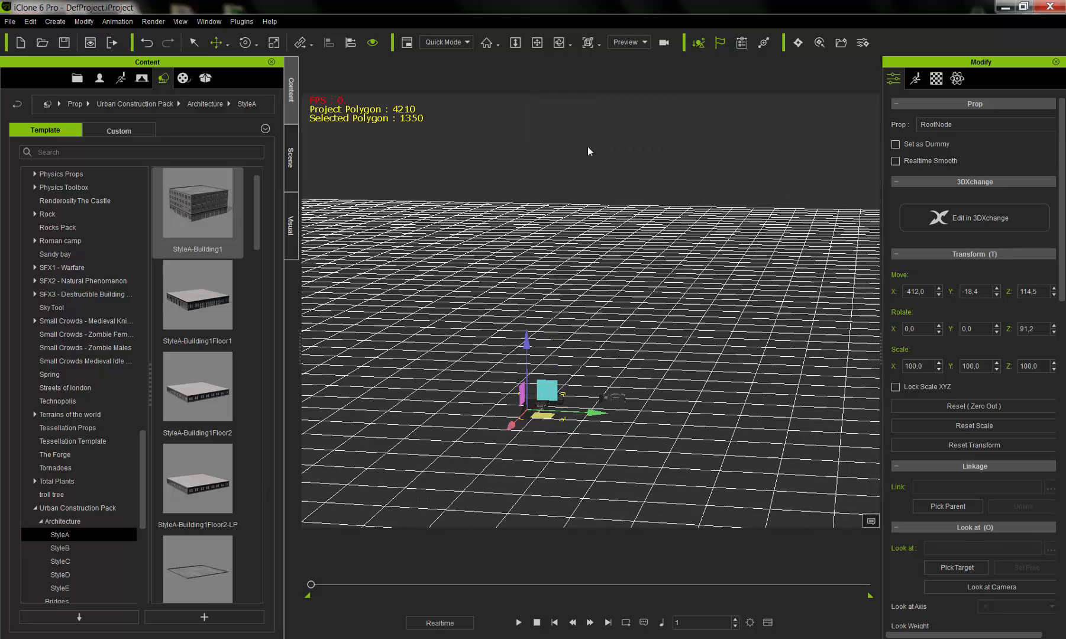
alt+right_drag(623, 73, 442, 207)
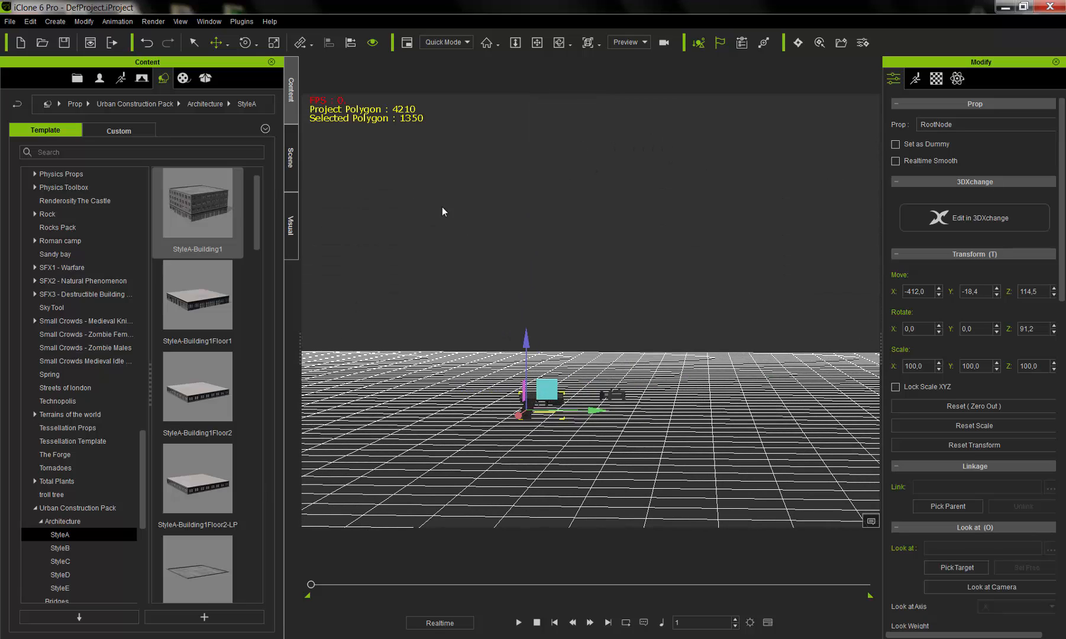
click(290, 172)
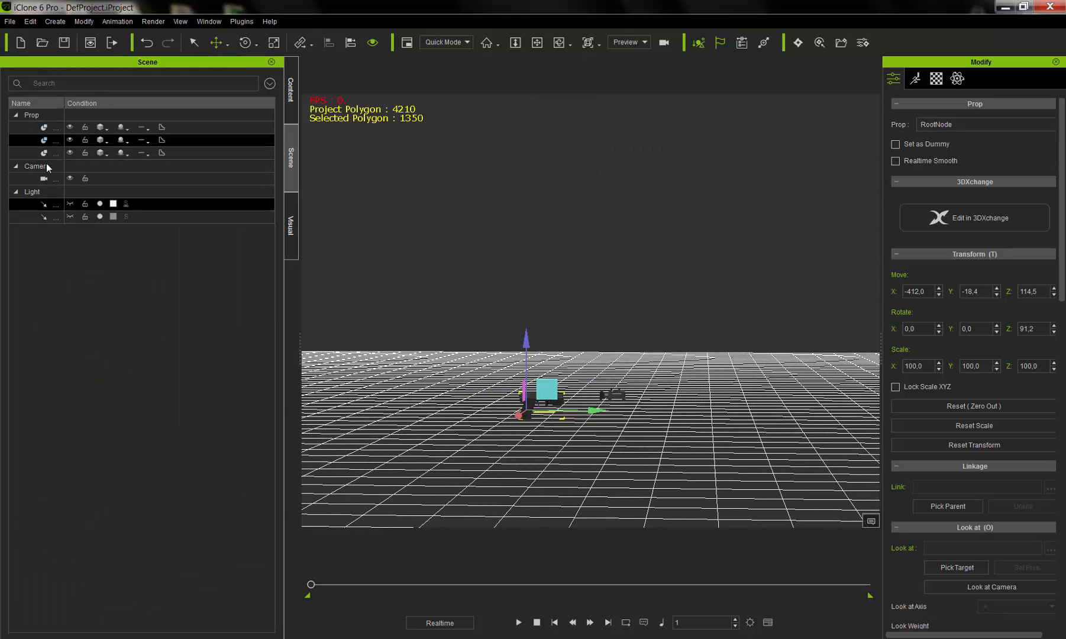
click(45, 129)
scroll(421, 393, up, 5)
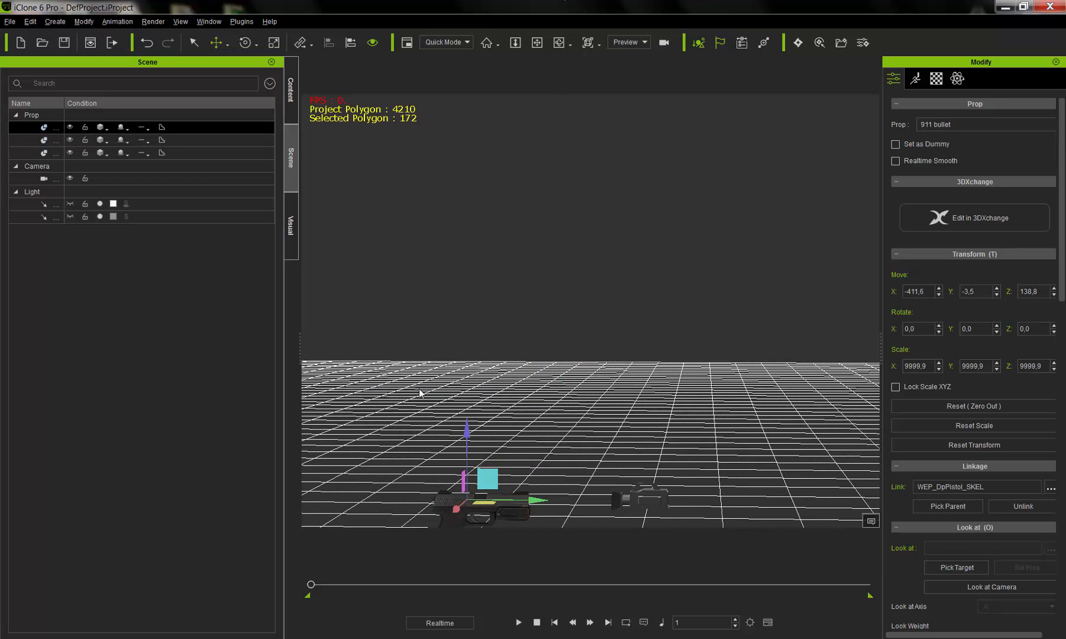
alt+right_drag(421, 393, 485, 267)
middle_drag(485, 267, 503, 231)
scroll(503, 231, up, 5)
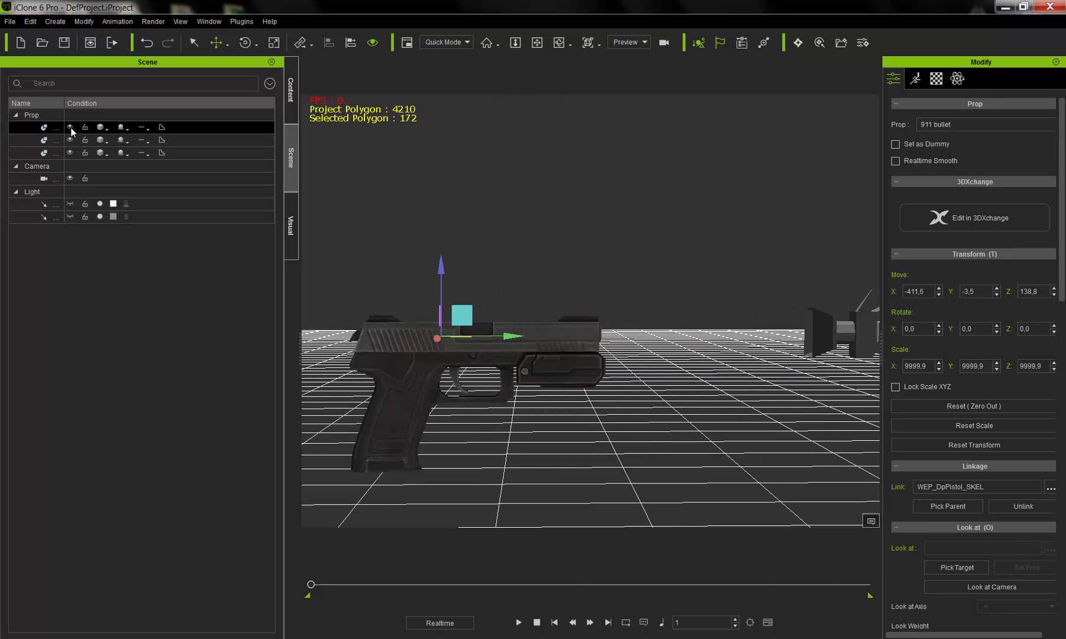
click(70, 128)
- At frame 216, move the 911 bullet from the pistol into the building, to about Y 4990.6
scroll(595, 254, down, 6)
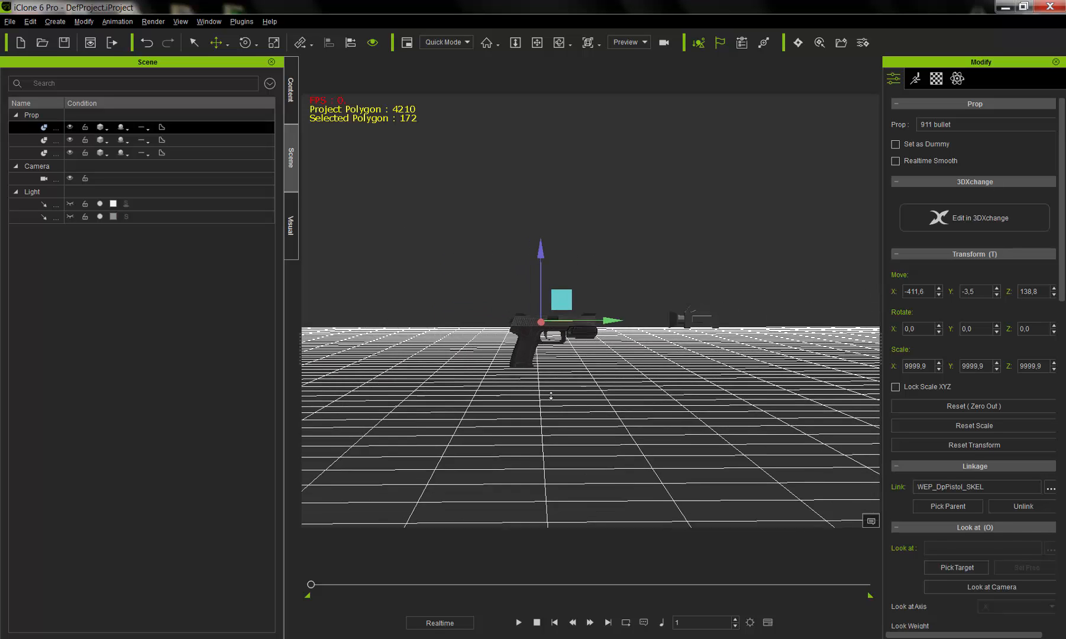
scroll(560, 293, down, 5)
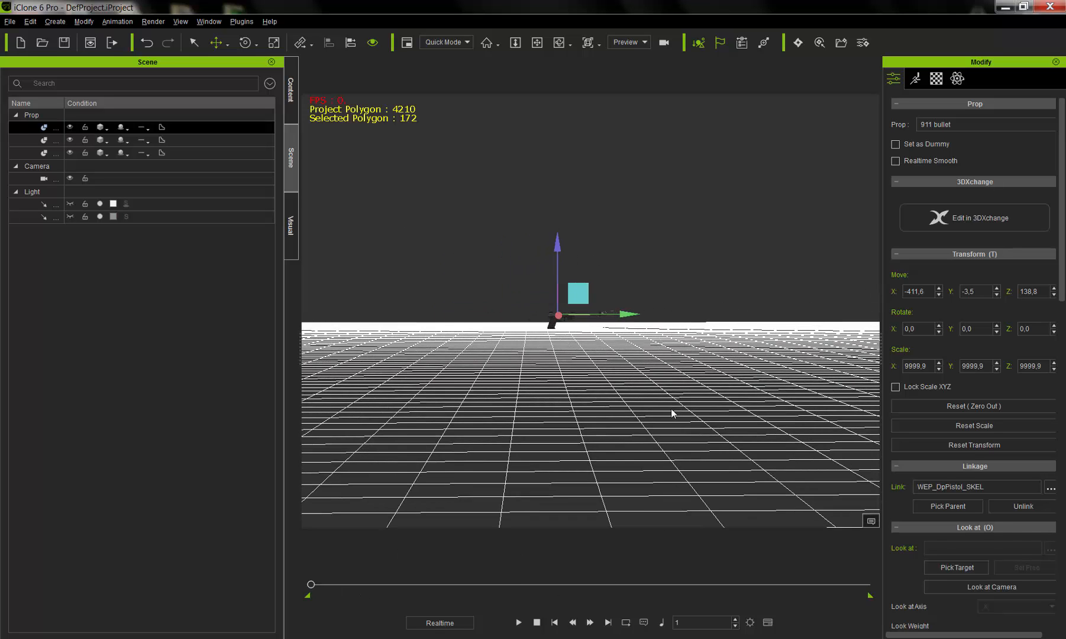
middle_drag(645, 403, 417, 410)
scroll(673, 500, down, 8)
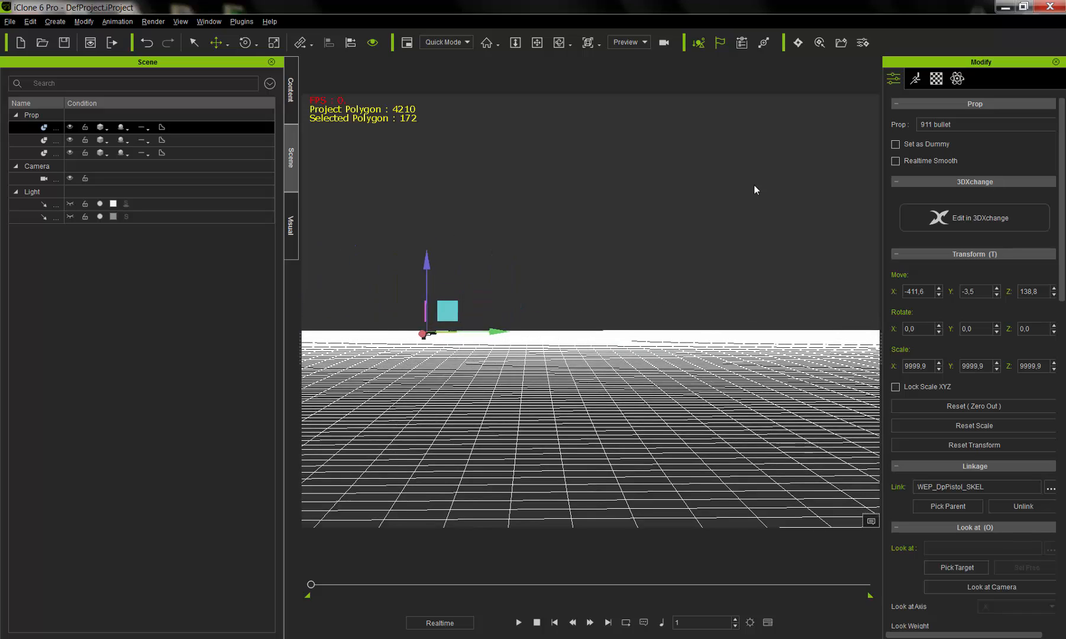
scroll(769, 408, down, 3)
right_drag(778, 419, 642, 412)
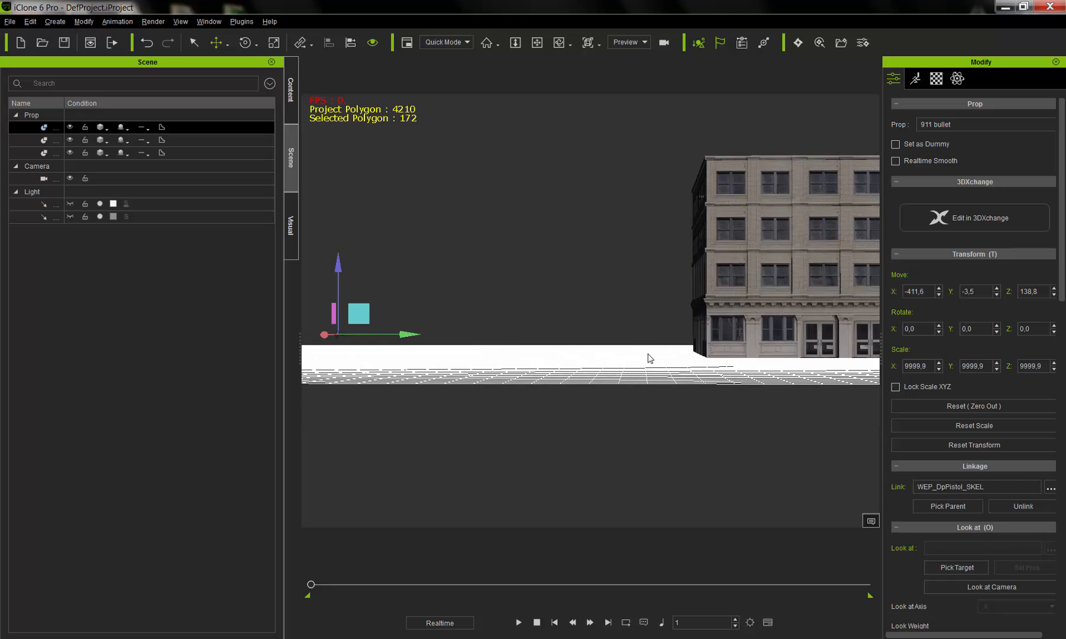
middle_drag(646, 353, 615, 374)
scroll(617, 374, down, 2)
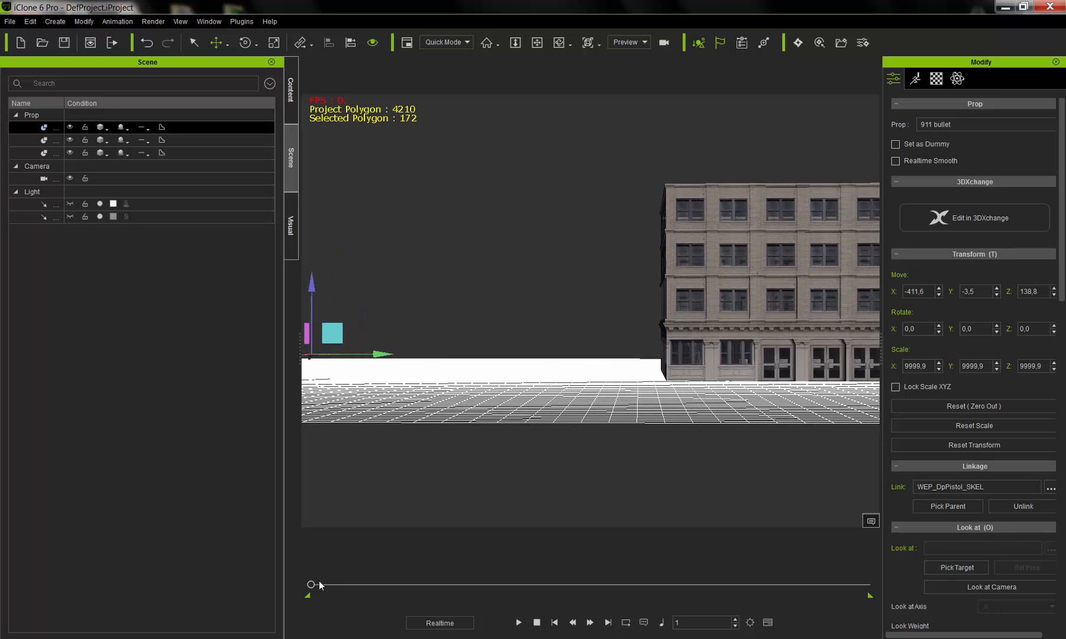
drag(312, 585, 377, 584)
drag(395, 353, 878, 353)
middle_drag(716, 358, 476, 360)
drag(713, 355, 725, 355)
- Return the timeline to frame 1 and switch the viewport to the linked Camera
middle_drag(428, 417, 663, 415)
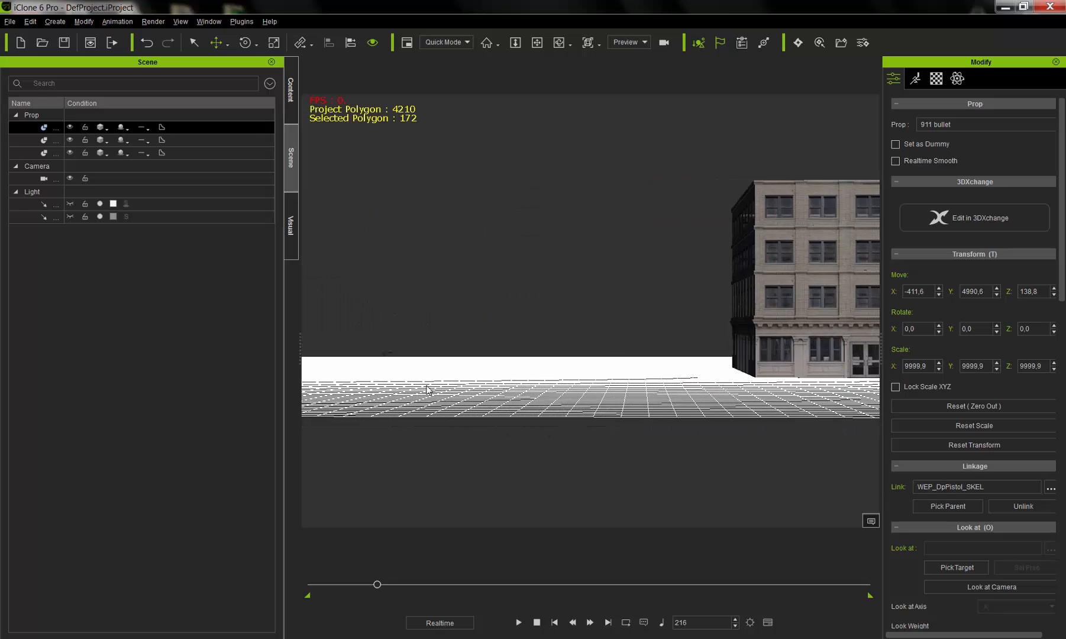
middle_drag(429, 387, 582, 435)
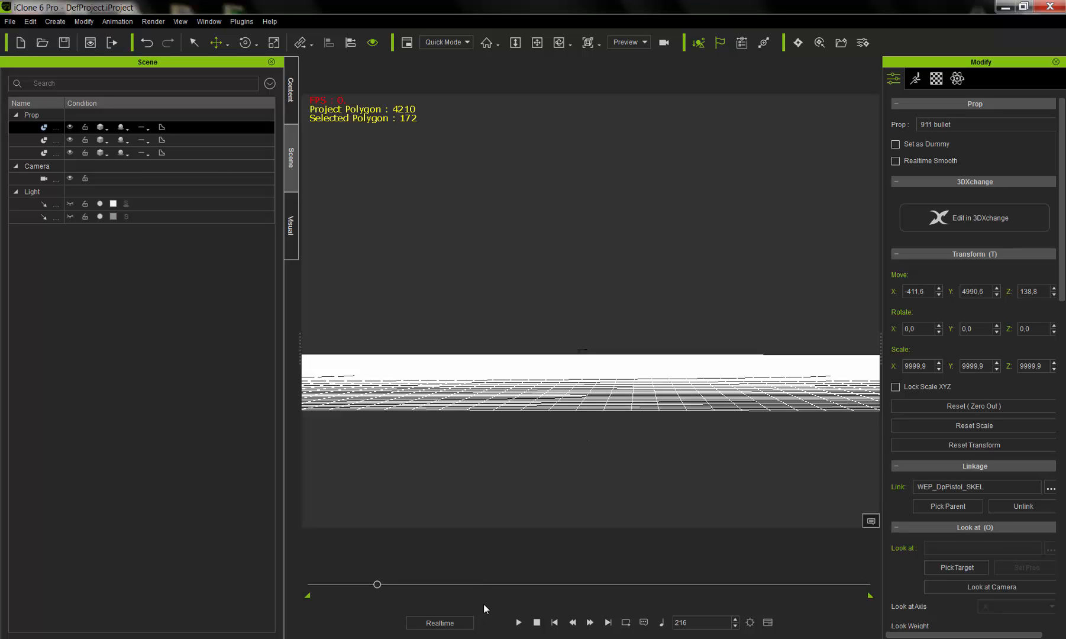
middle_drag(527, 496, 545, 105)
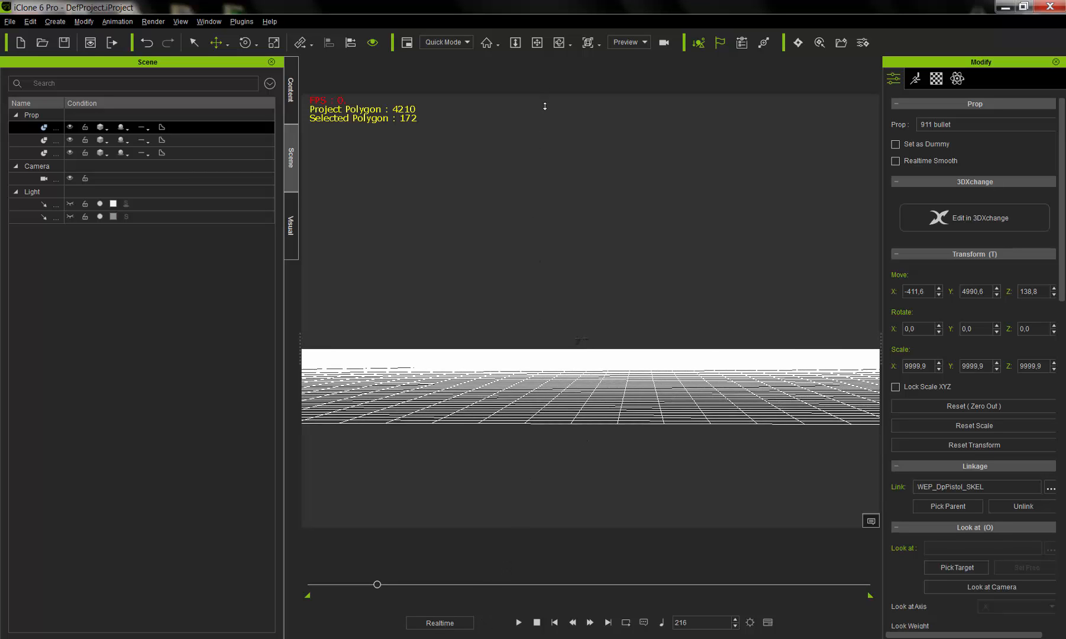
middle_drag(550, 462, 587, 441)
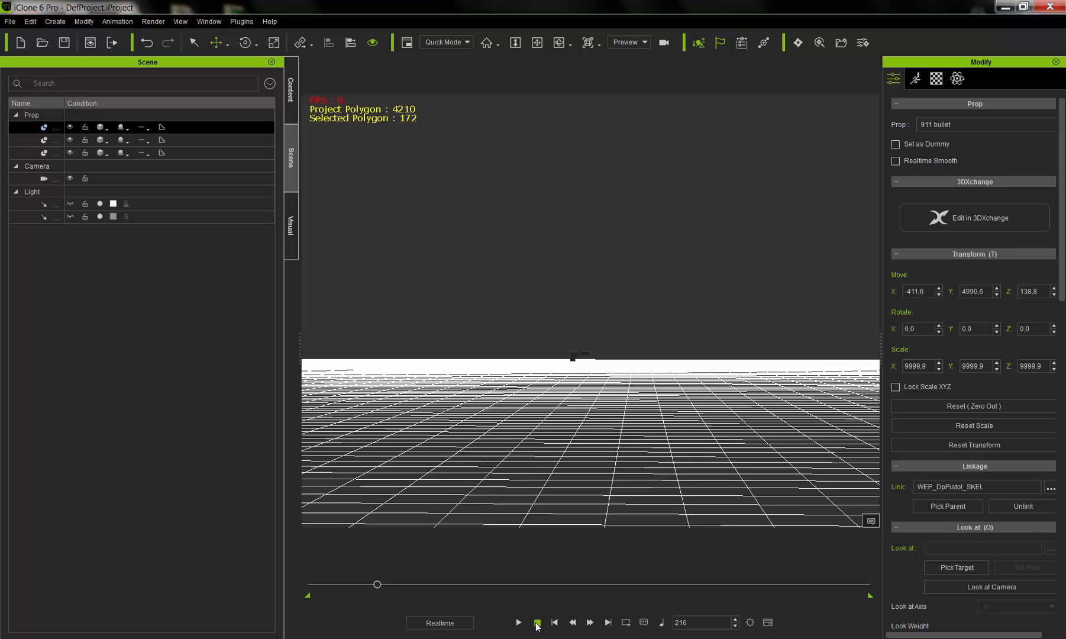
click(536, 622)
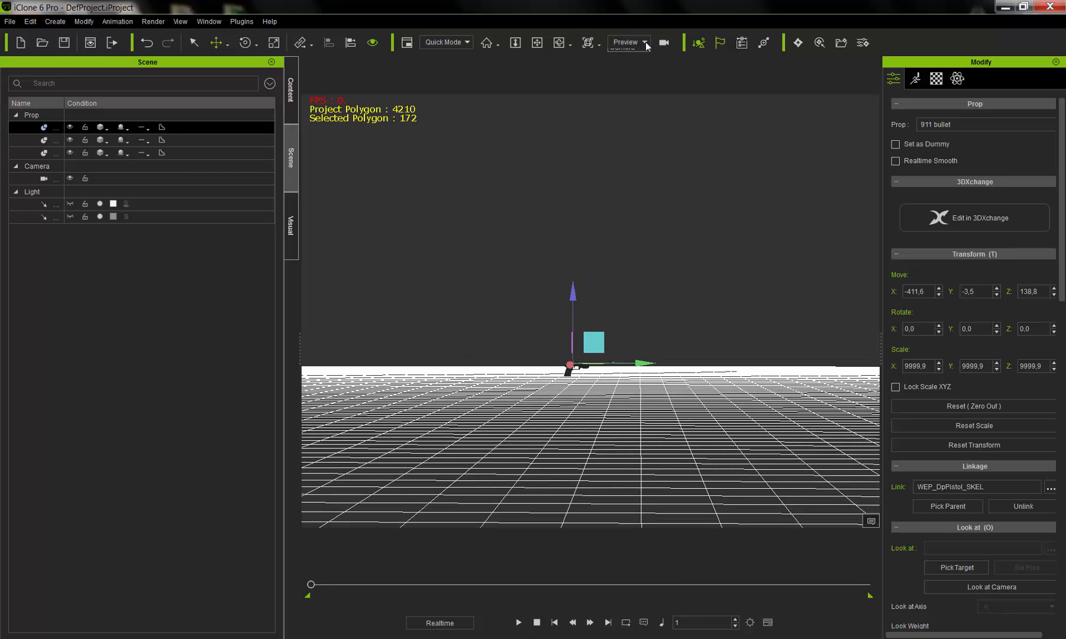
click(645, 41)
click(626, 69)
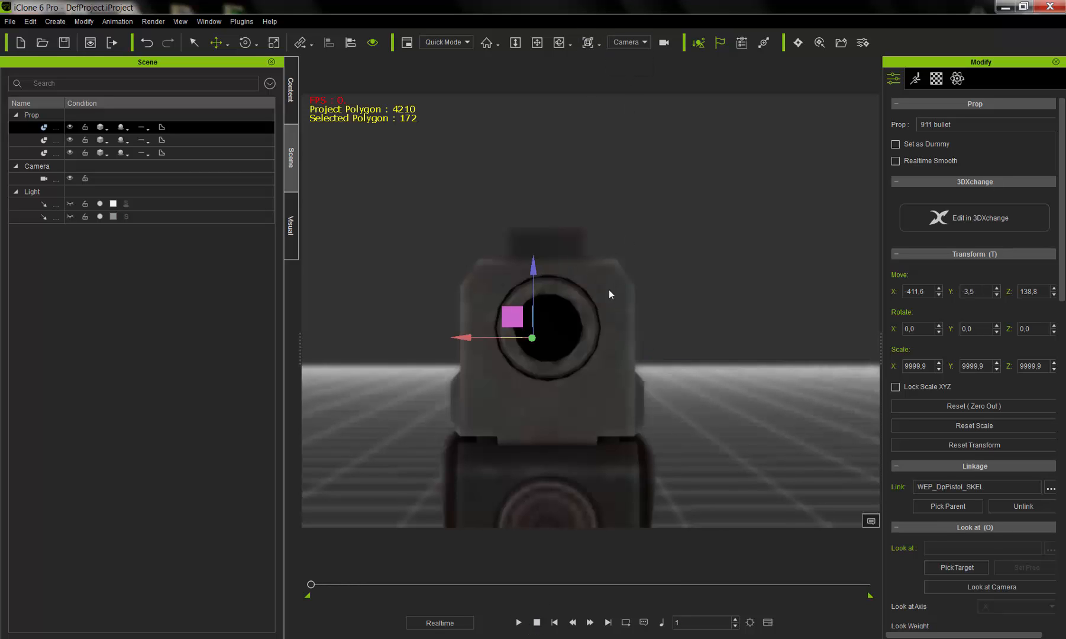
- Play the bullet animation twice through the linked camera and stop playback after each run
click(518, 621)
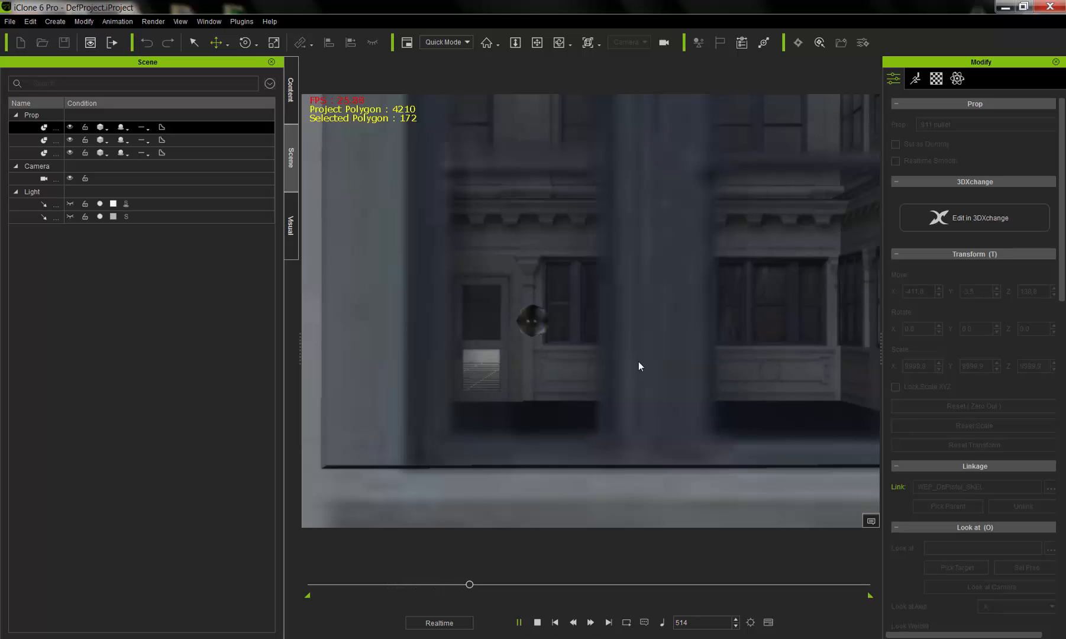
click(525, 625)
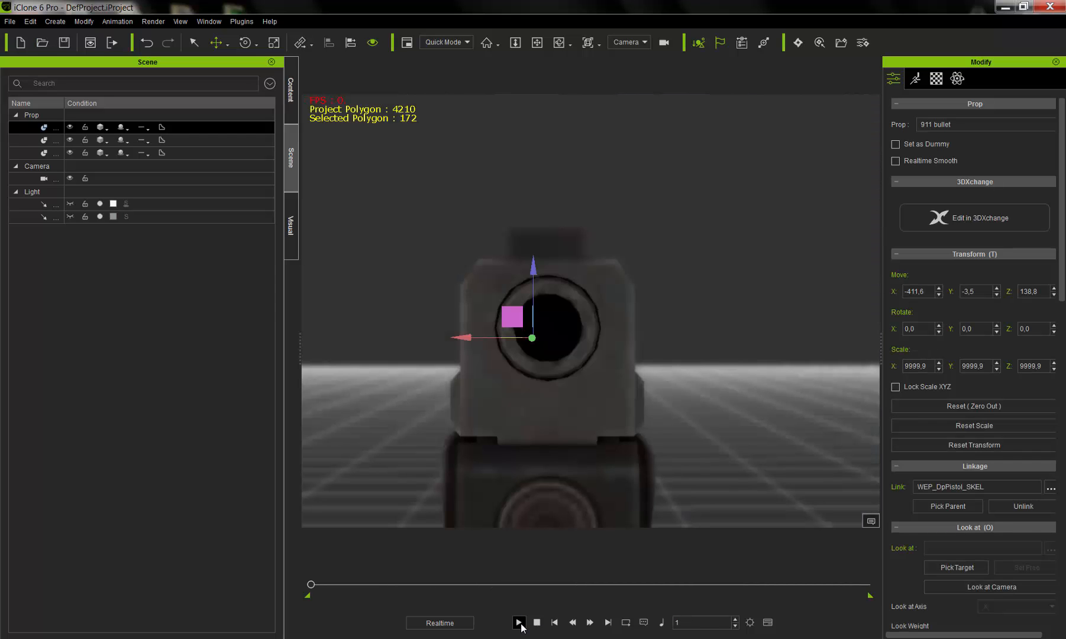
click(519, 624)
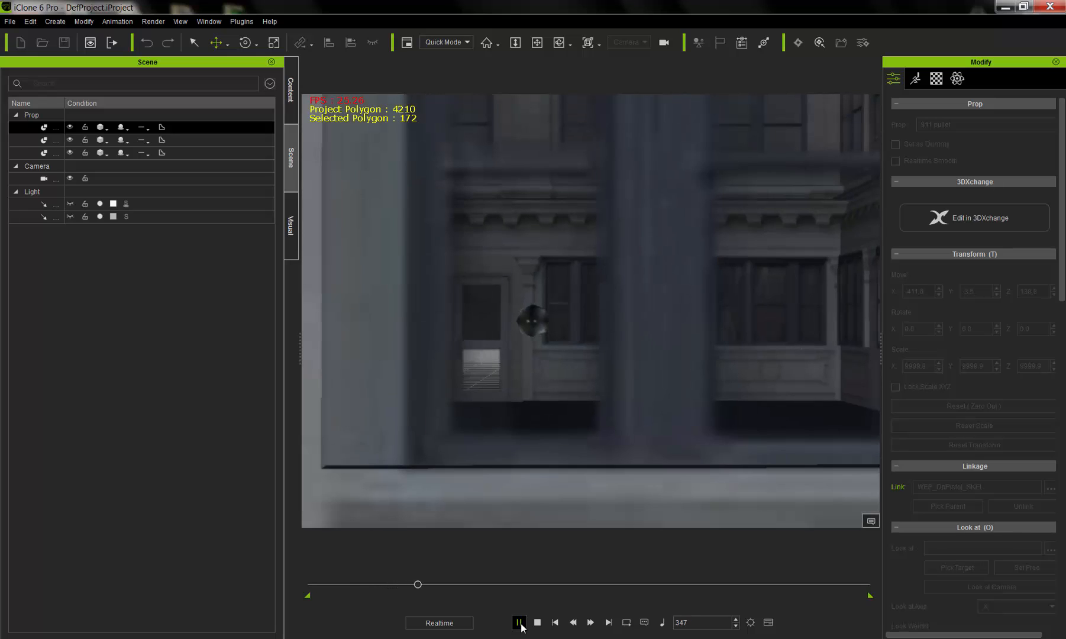
click(538, 623)
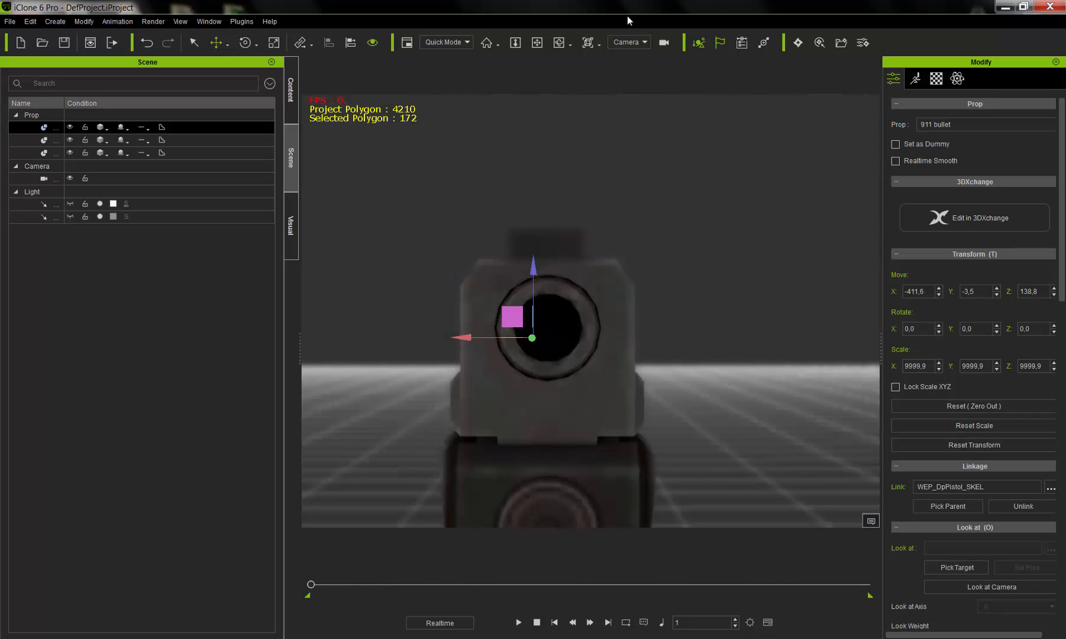
- Switch the viewport back to Preview and select the camera in front of the pistol
click(622, 53)
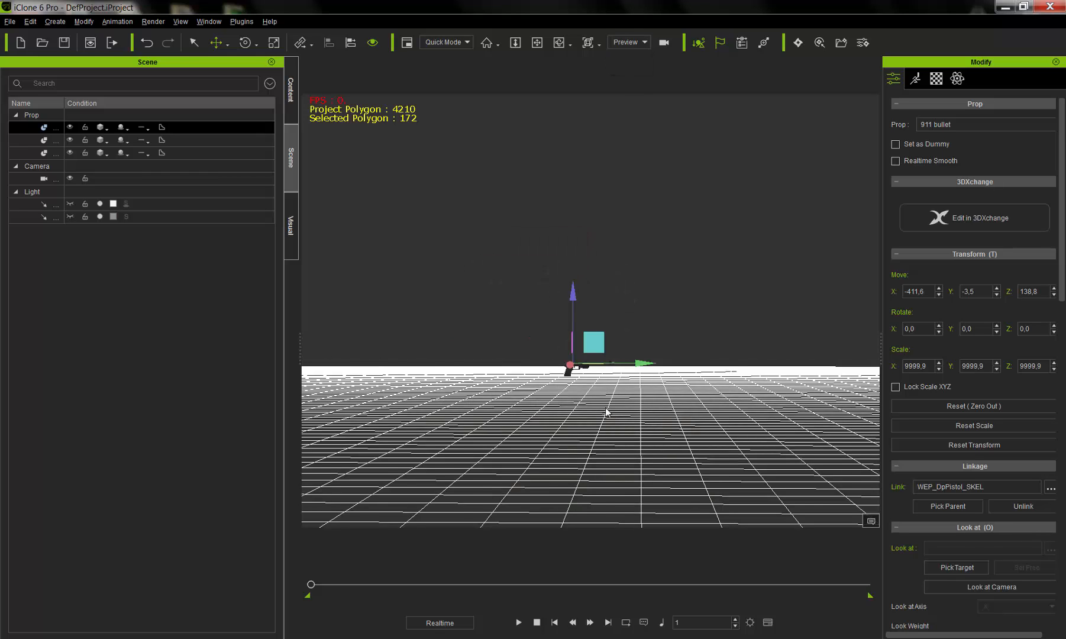
scroll(629, 364, up, 3)
scroll(630, 364, up, 4)
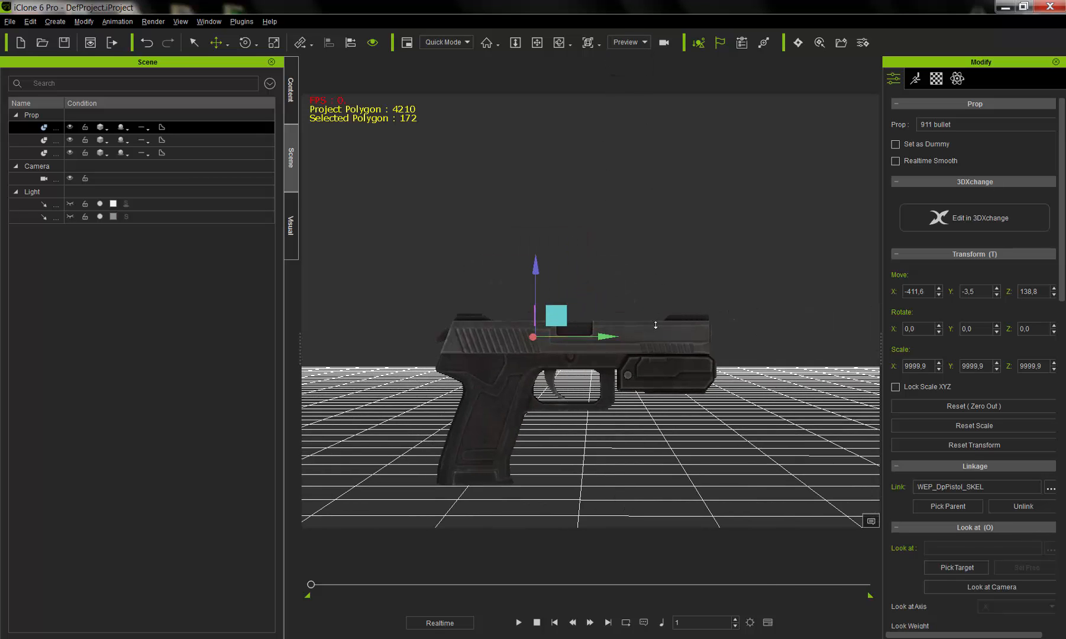
scroll(657, 326, down, 3)
scroll(660, 401, up, 1)
click(760, 311)
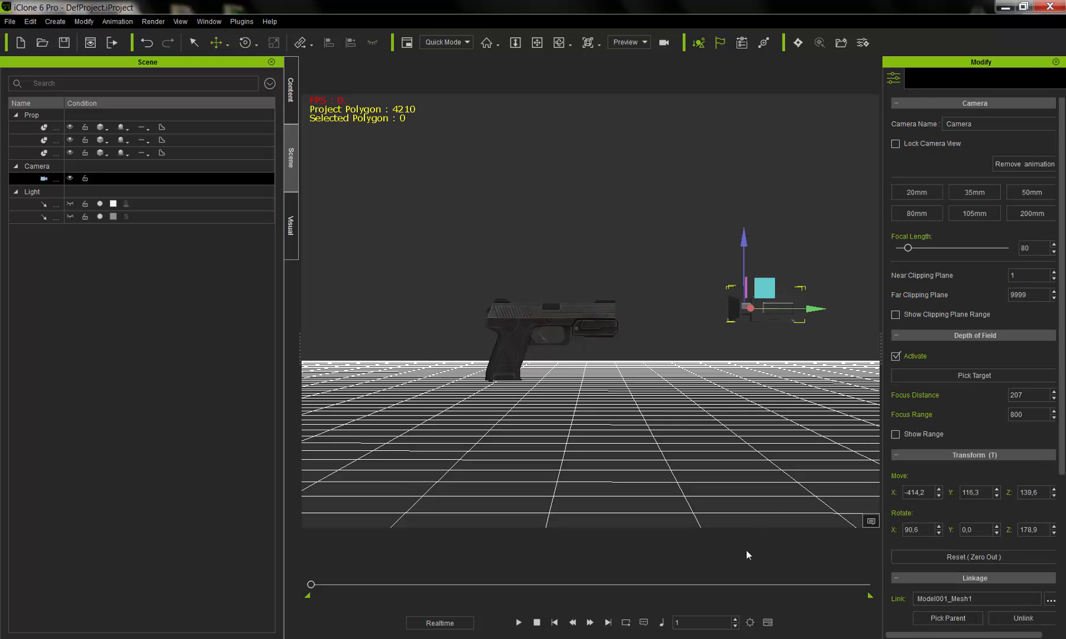
- Look through the linked Camera and show its Depth of Field settings
click(666, 44)
click(643, 43)
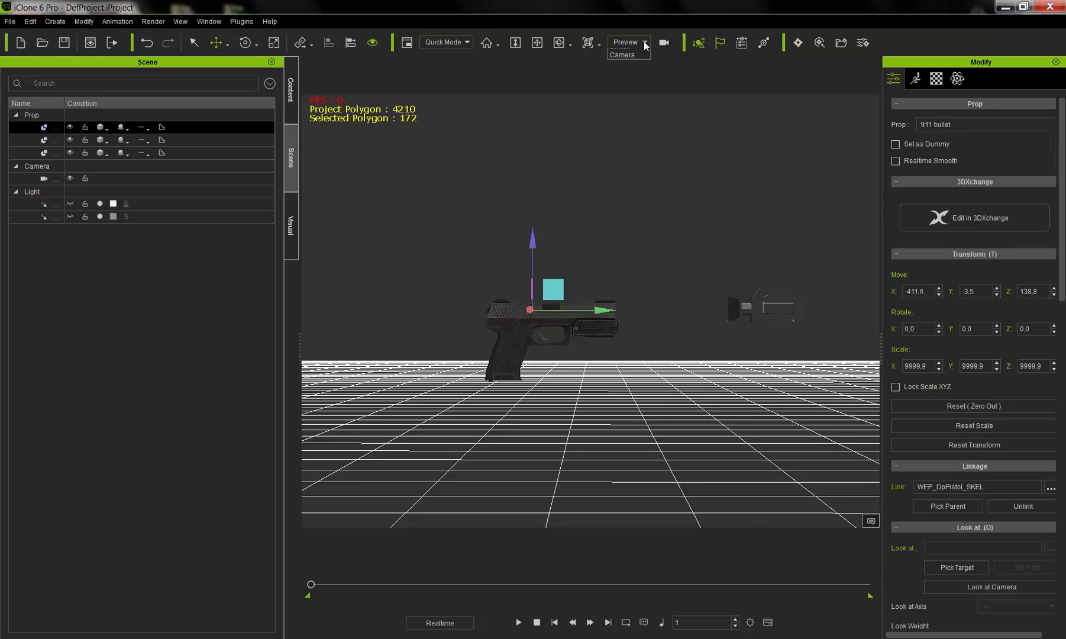
click(628, 70)
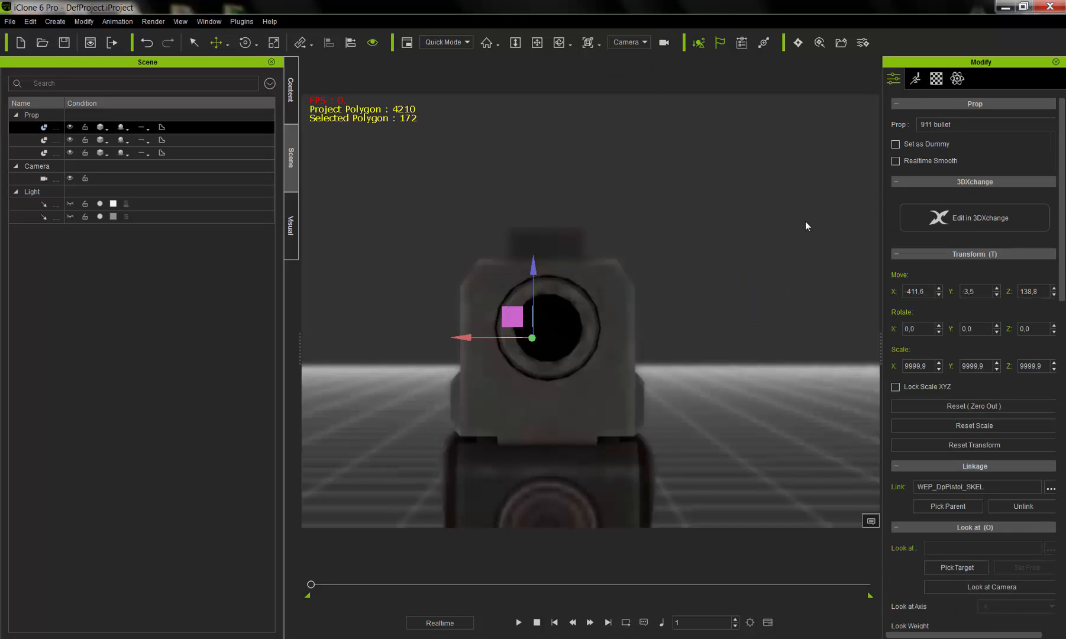
click(663, 45)
scroll(942, 406, down, 3)
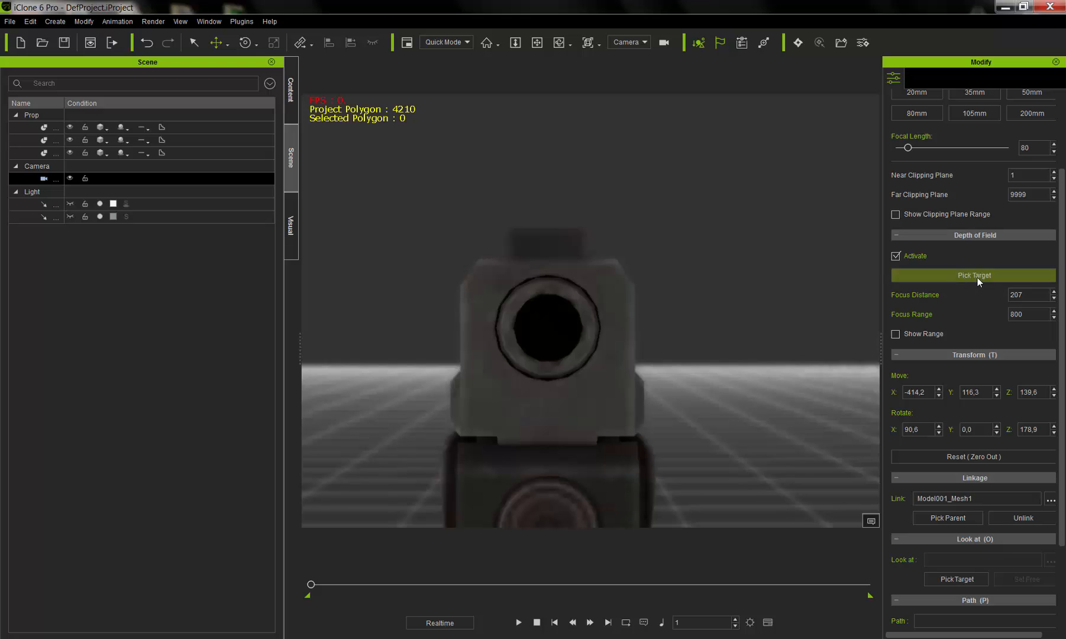
- Hide the pistol and pick the bullet behind it as the camera's Depth of Field target
click(950, 279)
click(595, 336)
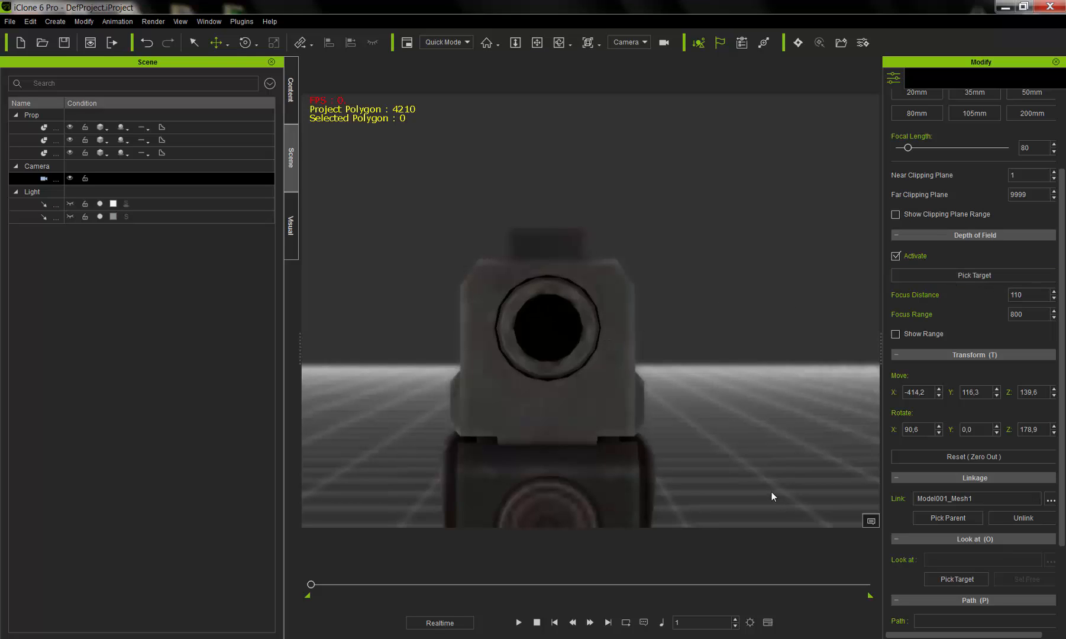
click(69, 139)
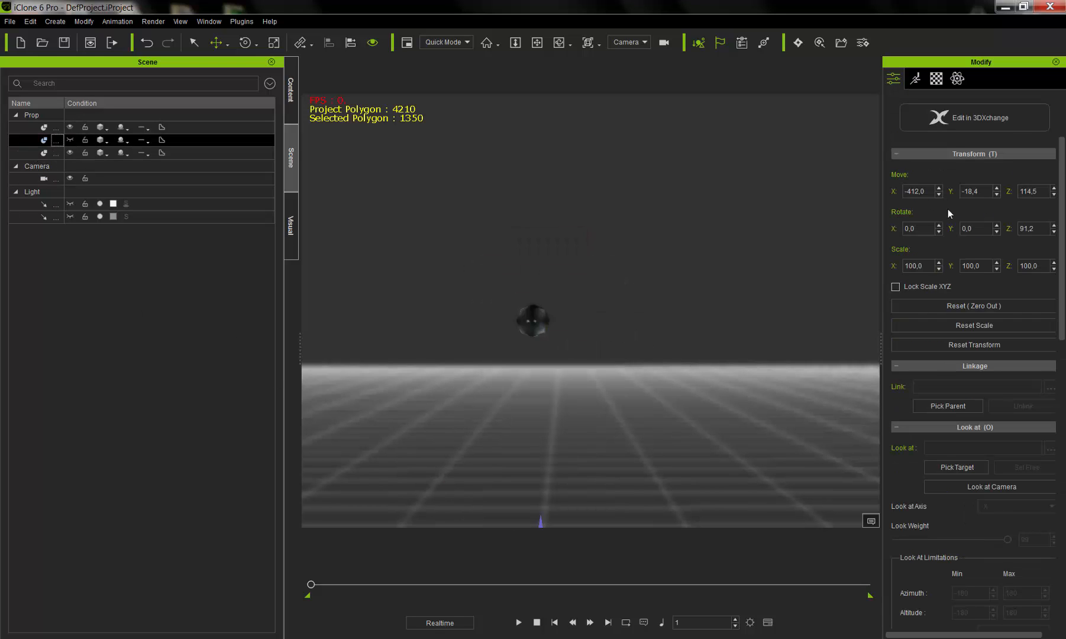
click(664, 43)
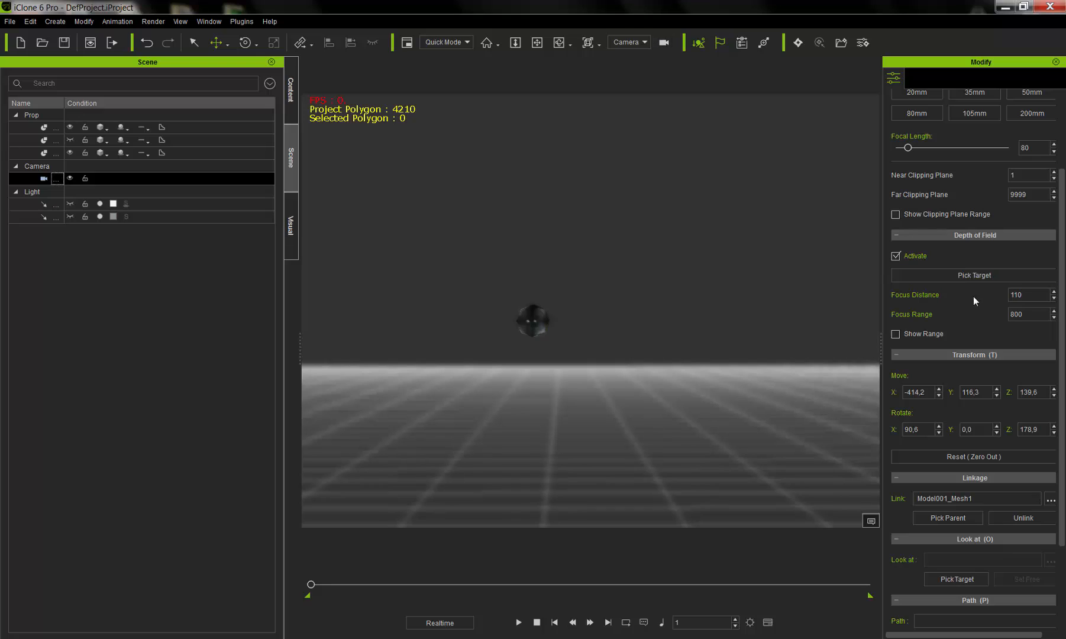
click(974, 275)
click(531, 322)
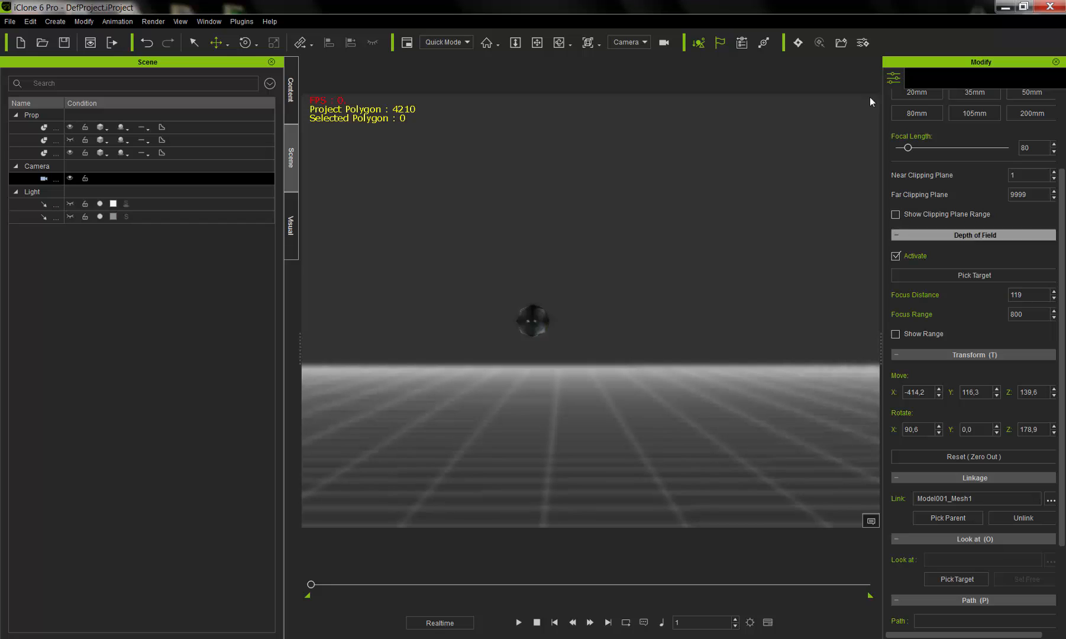
- Unlink the camera from its parent, Model001_Mesh1
click(664, 45)
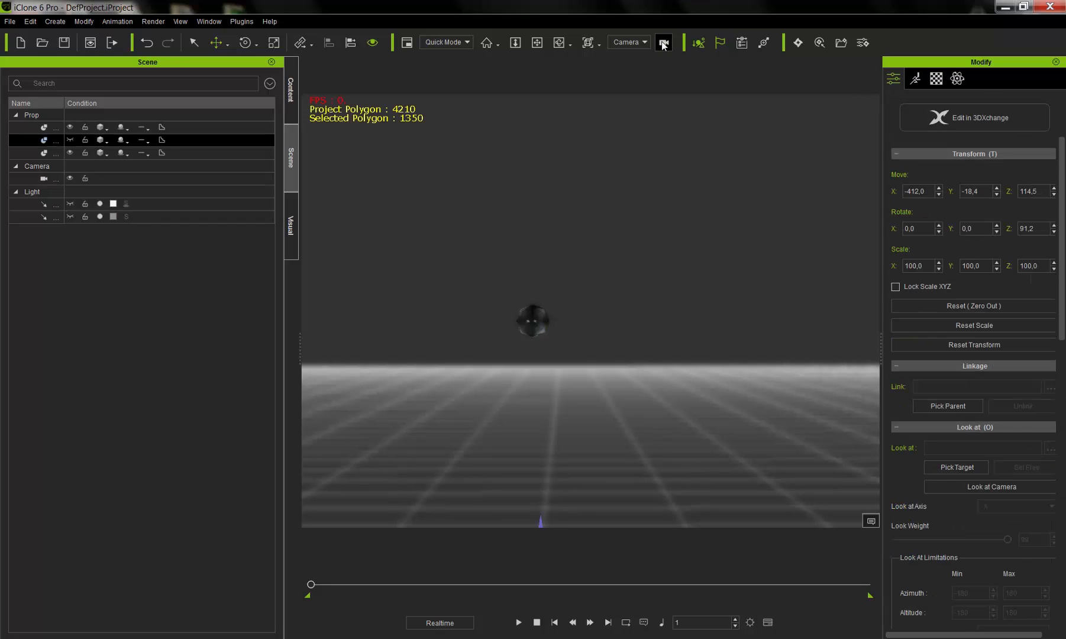
click(663, 43)
scroll(1003, 221, down, 1)
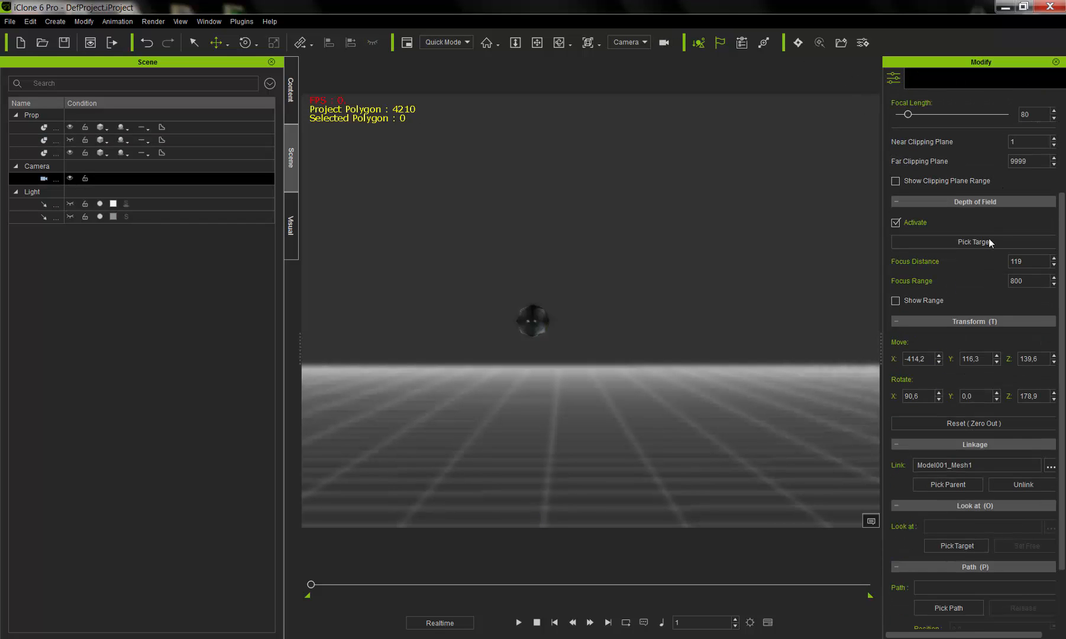
scroll(988, 238, down, 2)
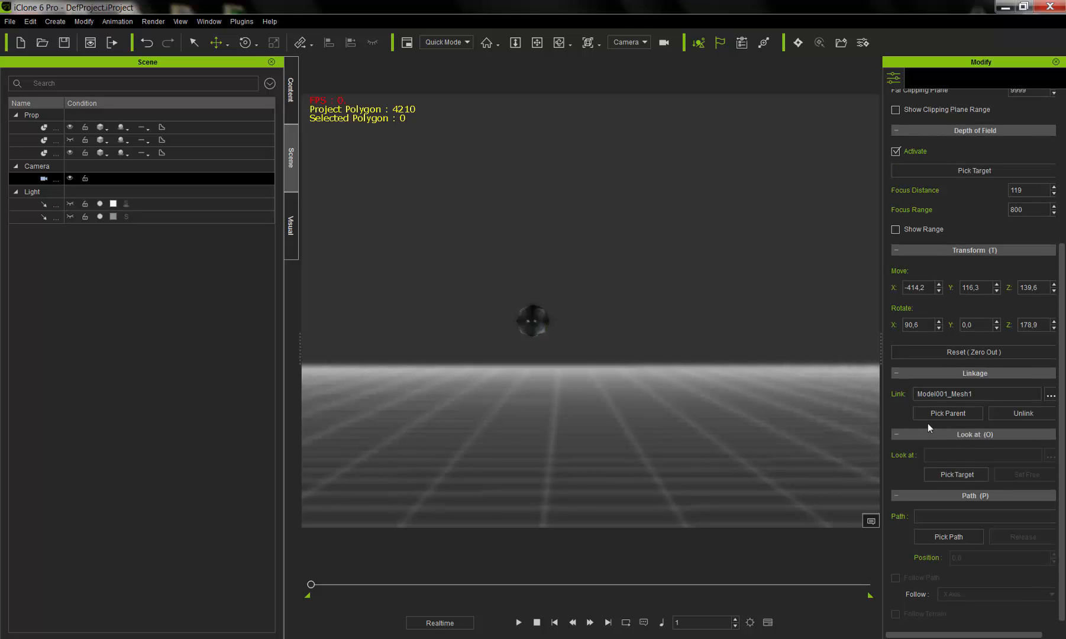
click(1023, 419)
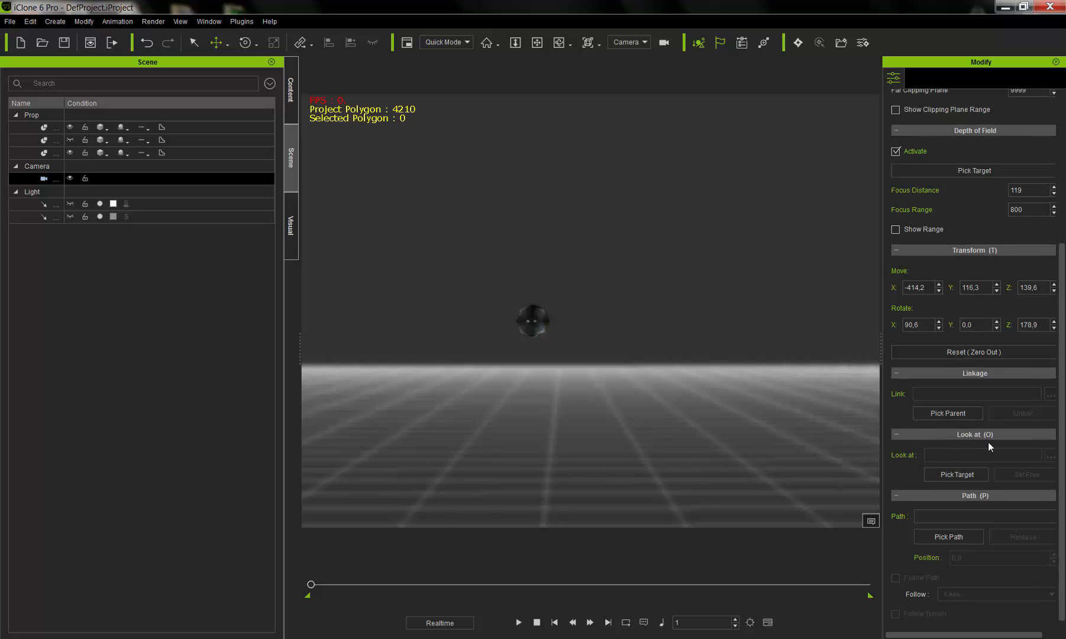
- Make the pistol visible again and play the animation briefly through the unlinked camera, stopping each run
click(519, 623)
click(537, 623)
click(68, 140)
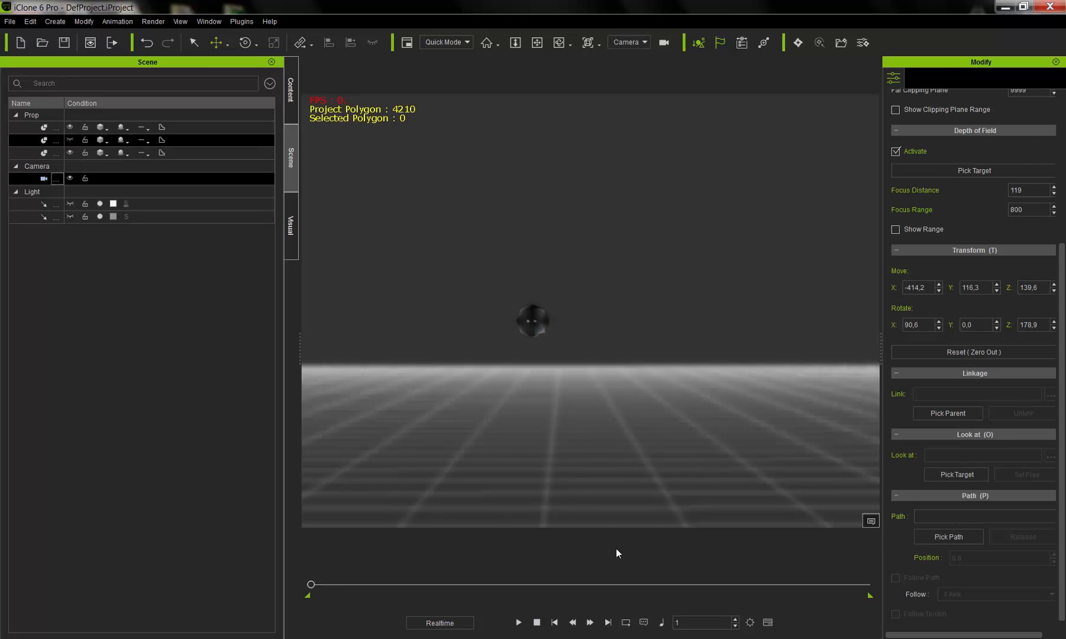
click(519, 623)
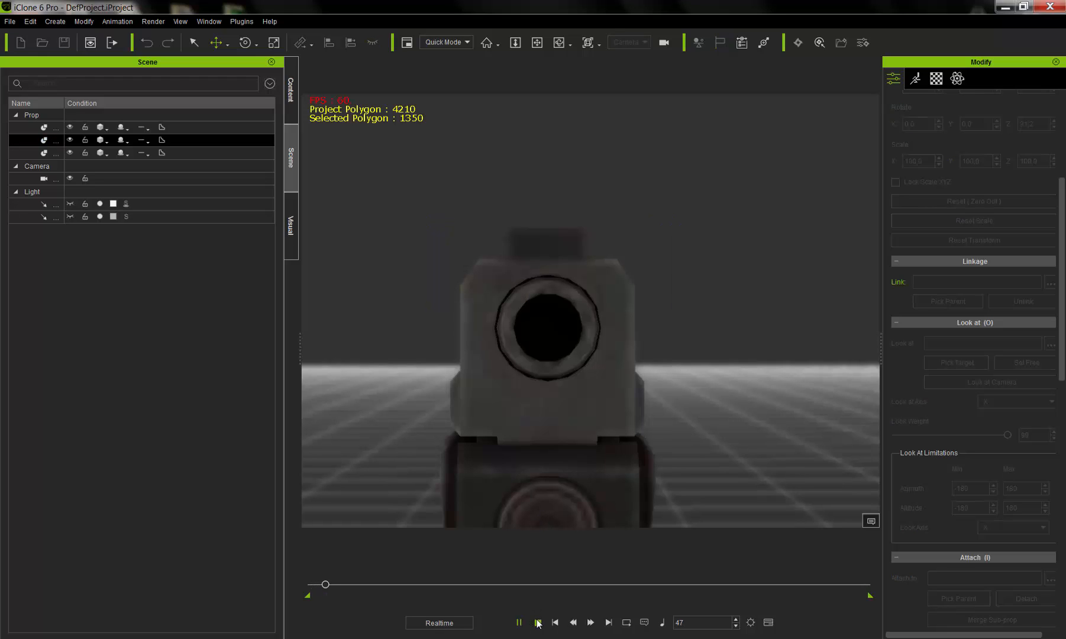
click(537, 622)
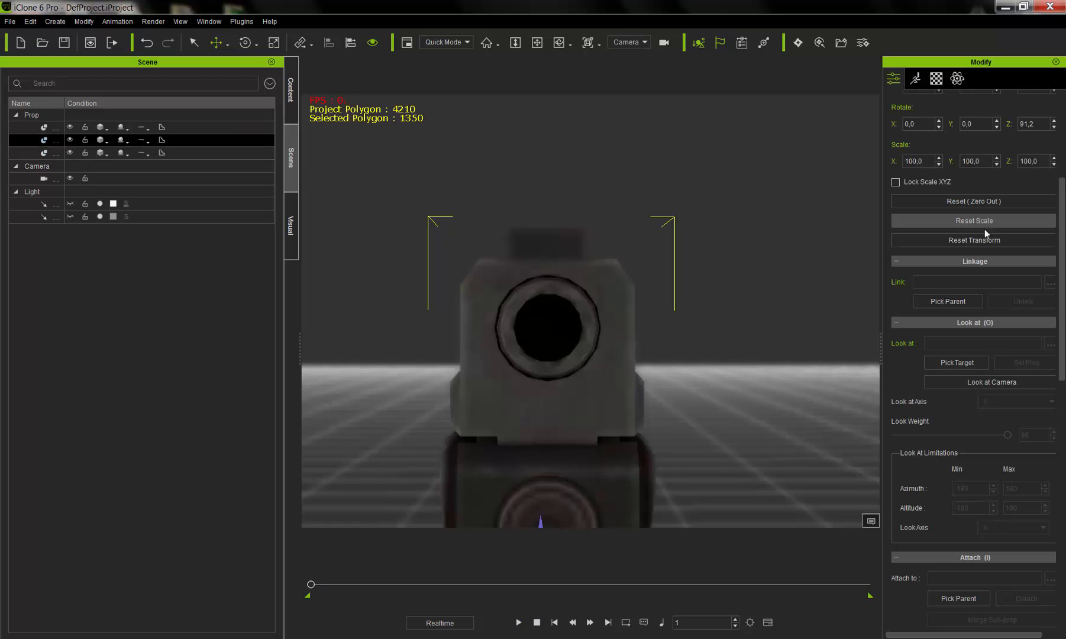
- Try to lower the pistol out of the camera's line of sight and undo the move
click(43, 130)
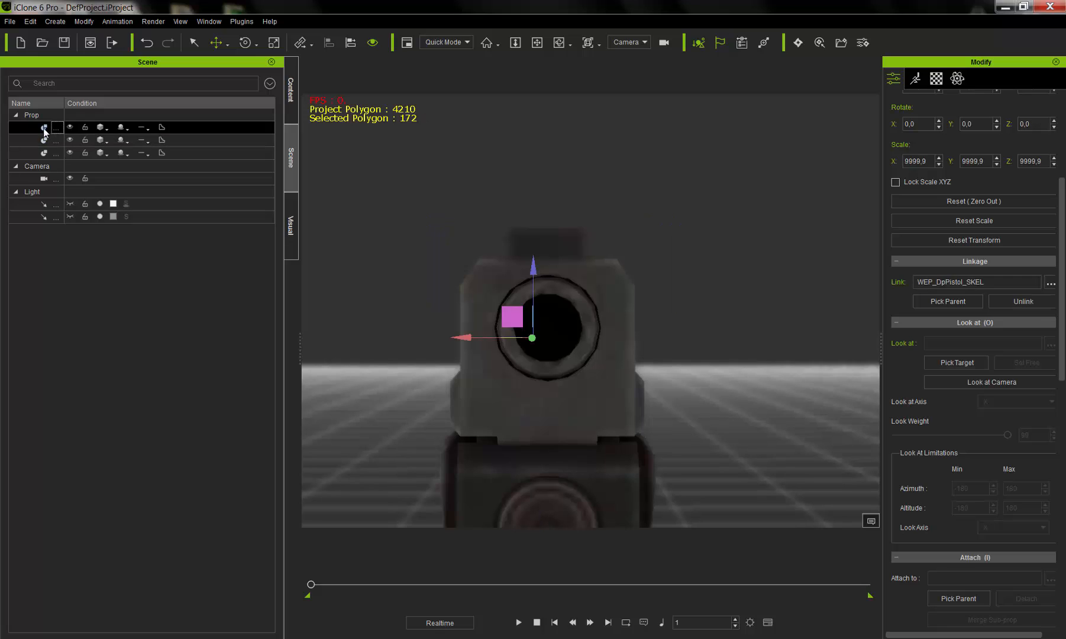
click(45, 140)
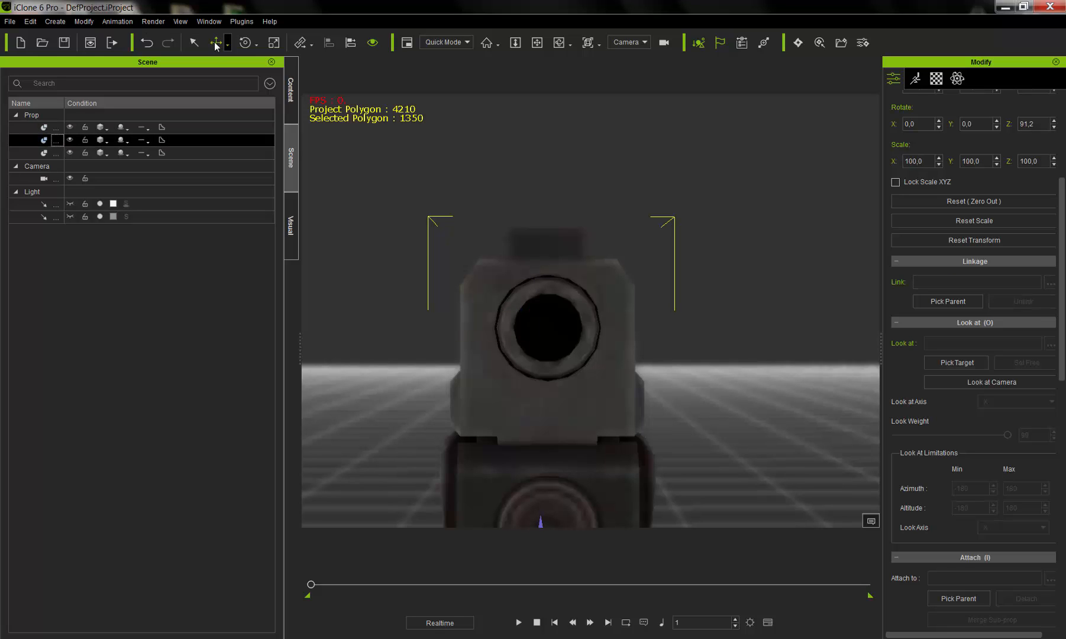
drag(542, 521, 542, 637)
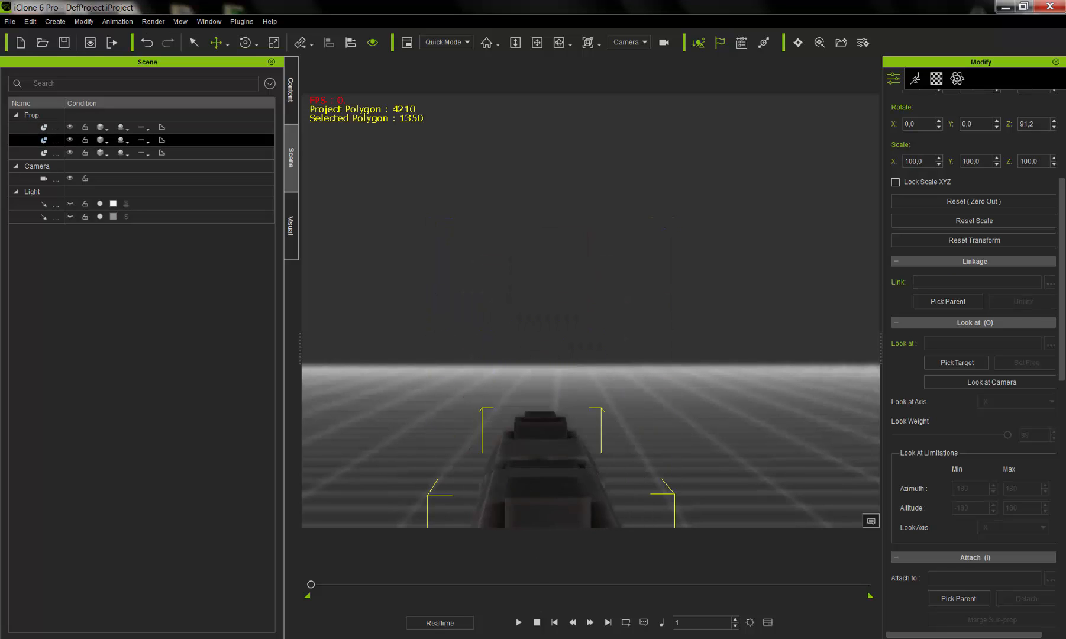
click(147, 42)
- Unlink the bullet from the pistol and lower the pistol until the bullet is exposed above it
click(50, 126)
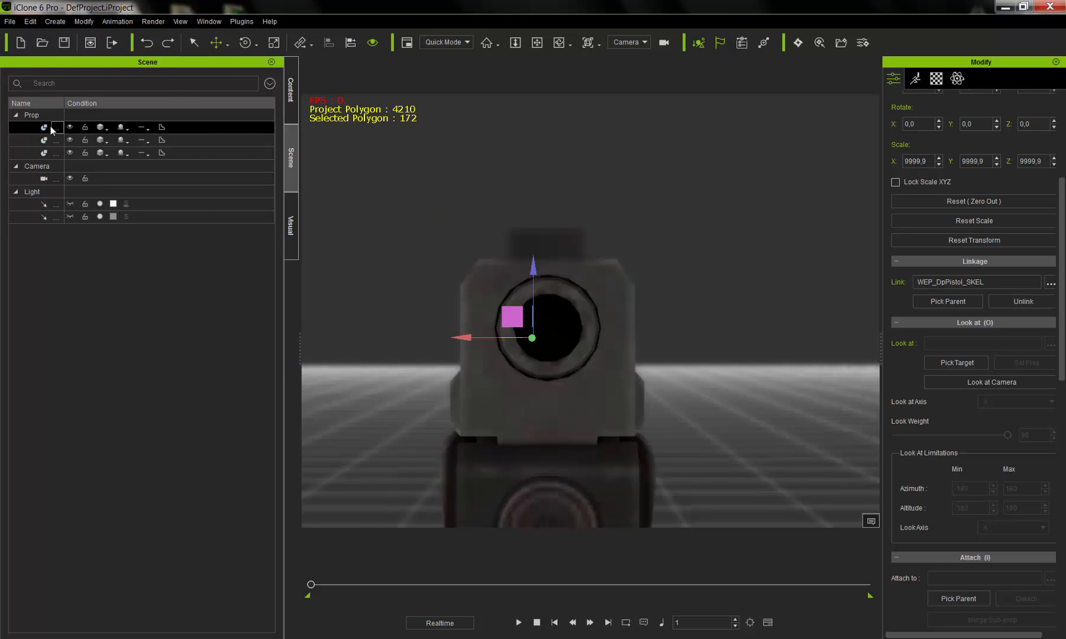
right_click(644, 313)
mouse_move(676, 361)
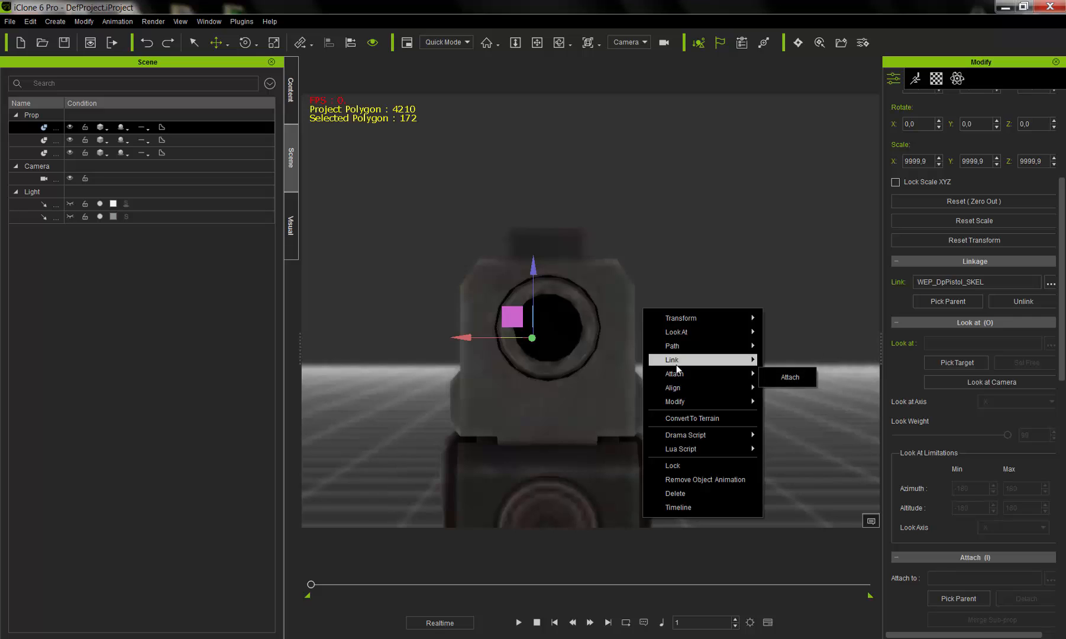
click(787, 377)
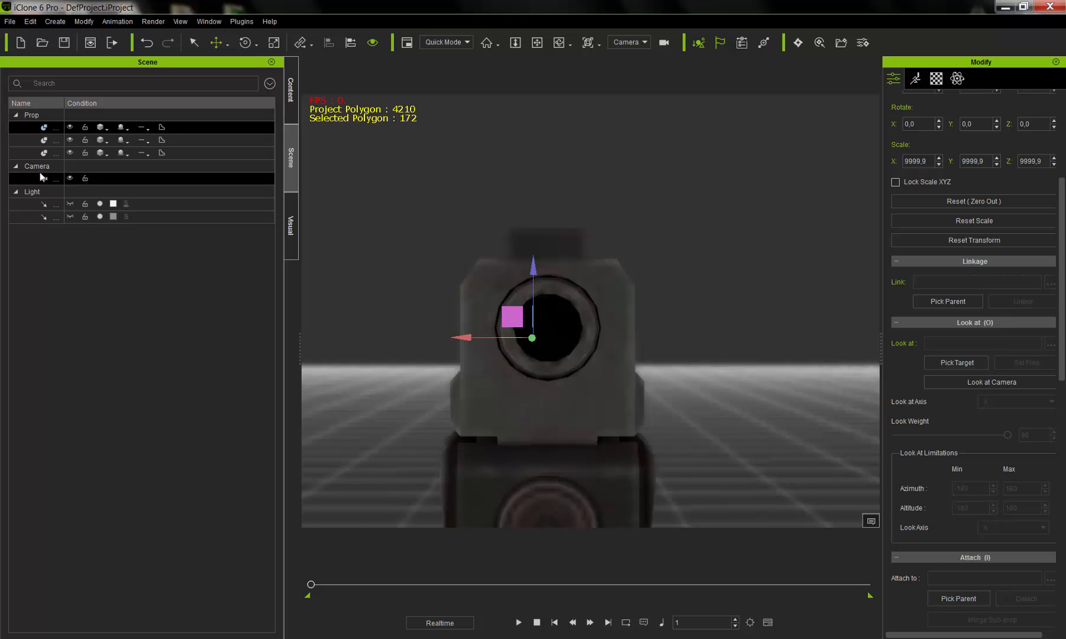
click(56, 140)
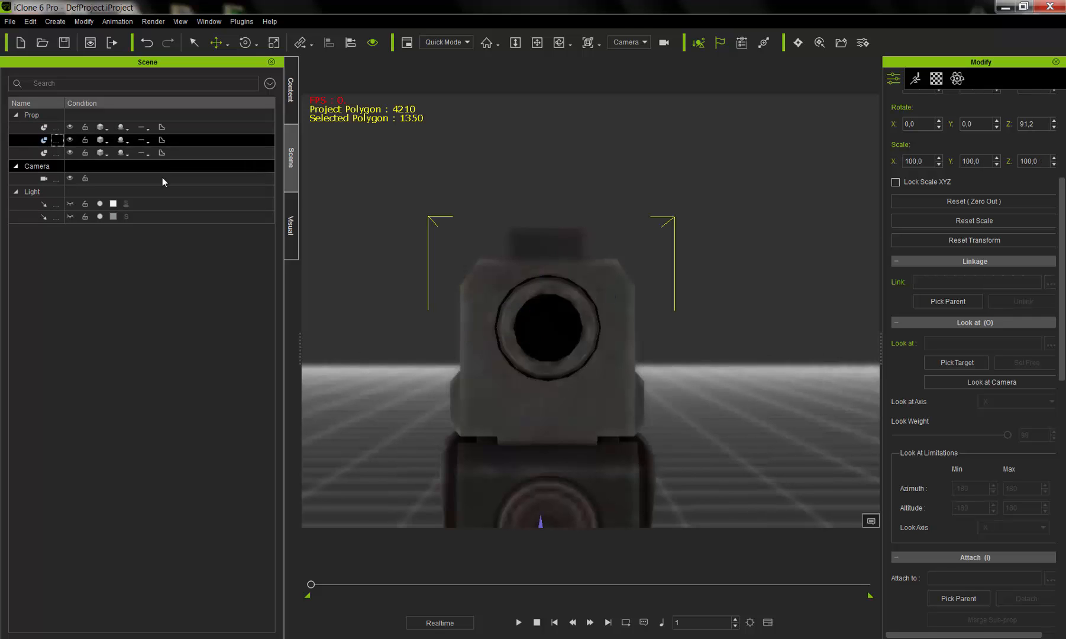
drag(541, 523, 543, 416)
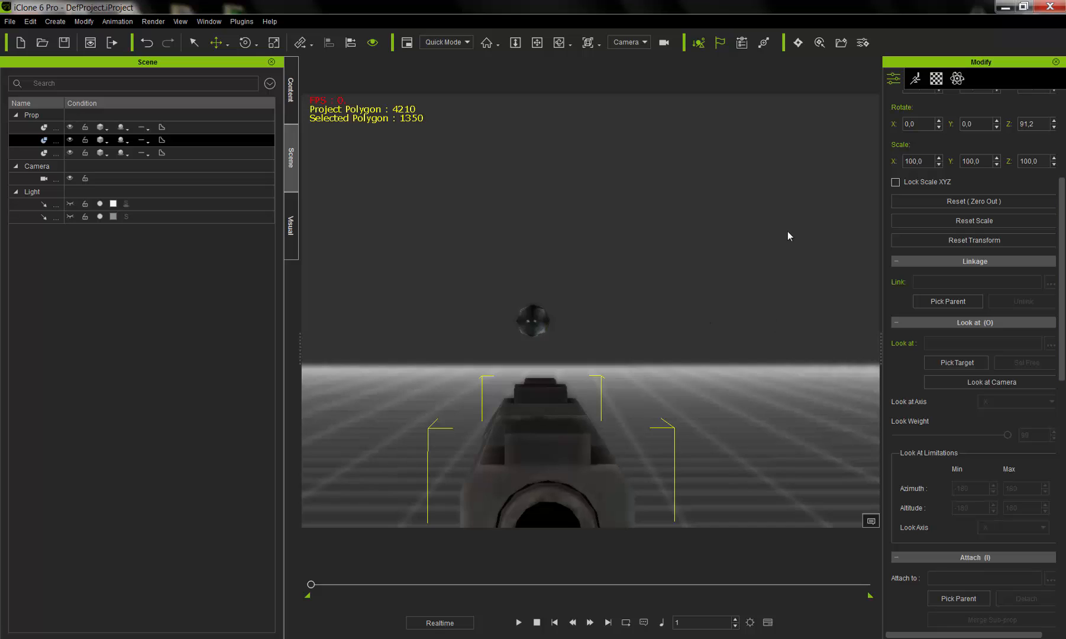
- Link the camera to the bullet, Model001_Mesh1, and play the animation through it before stopping playback
click(665, 43)
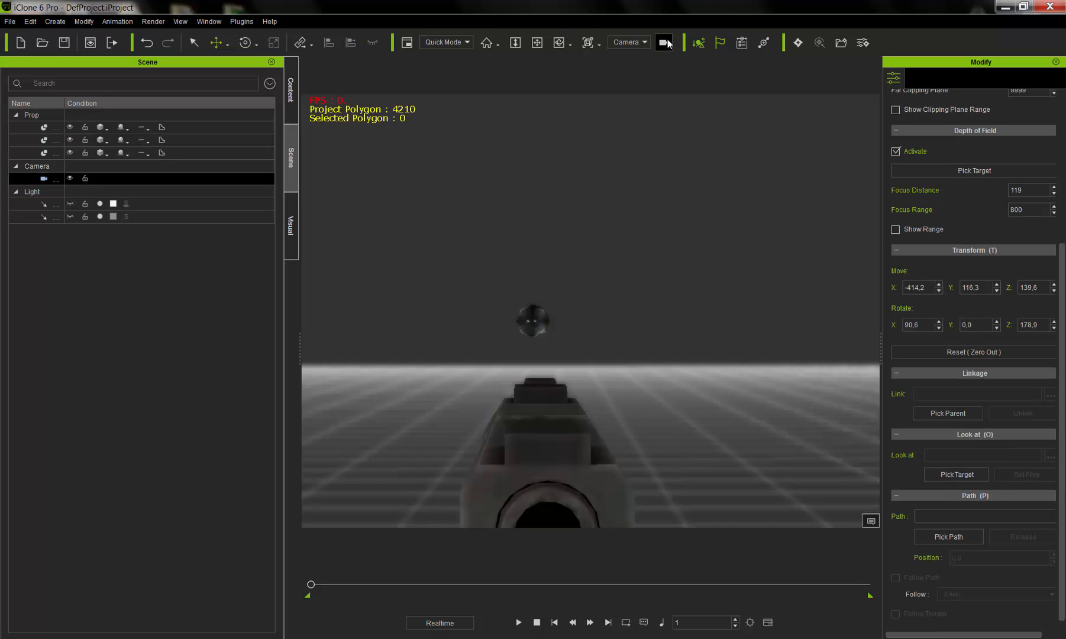
click(955, 413)
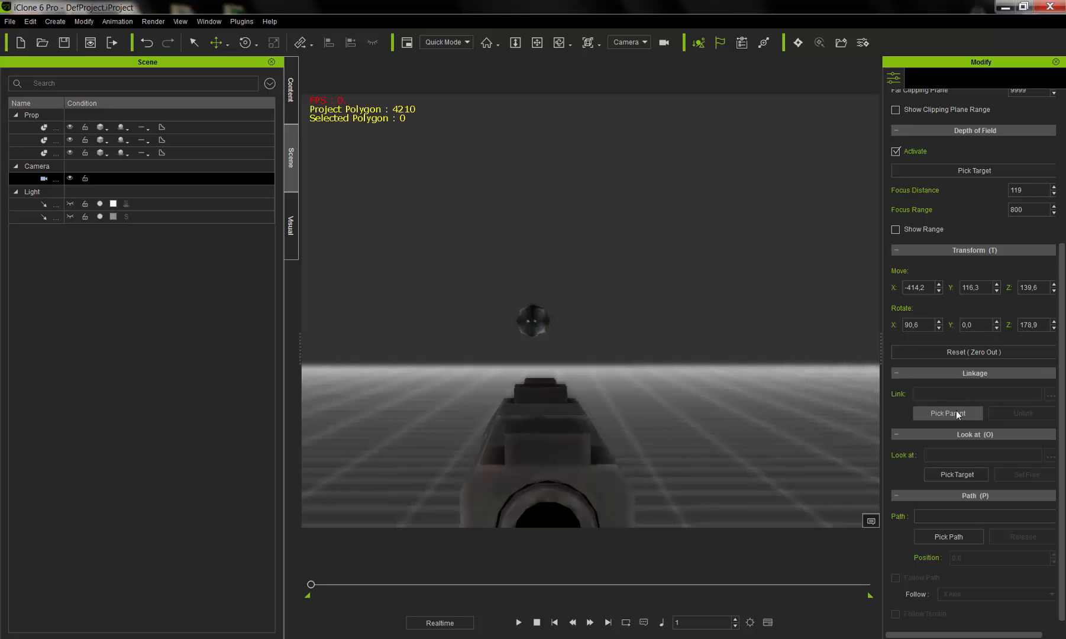
click(532, 320)
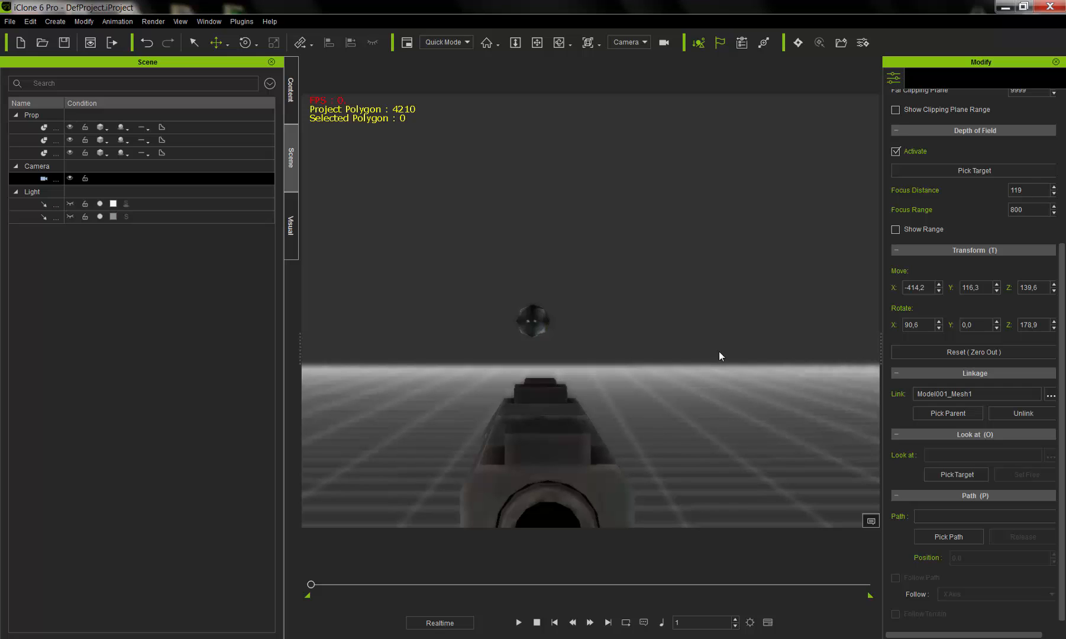
mouse_move(551, 257)
right_down()
mouse_move(595, 255)
mouse_move(542, 257)
mouse_move(542, 274)
right_up()
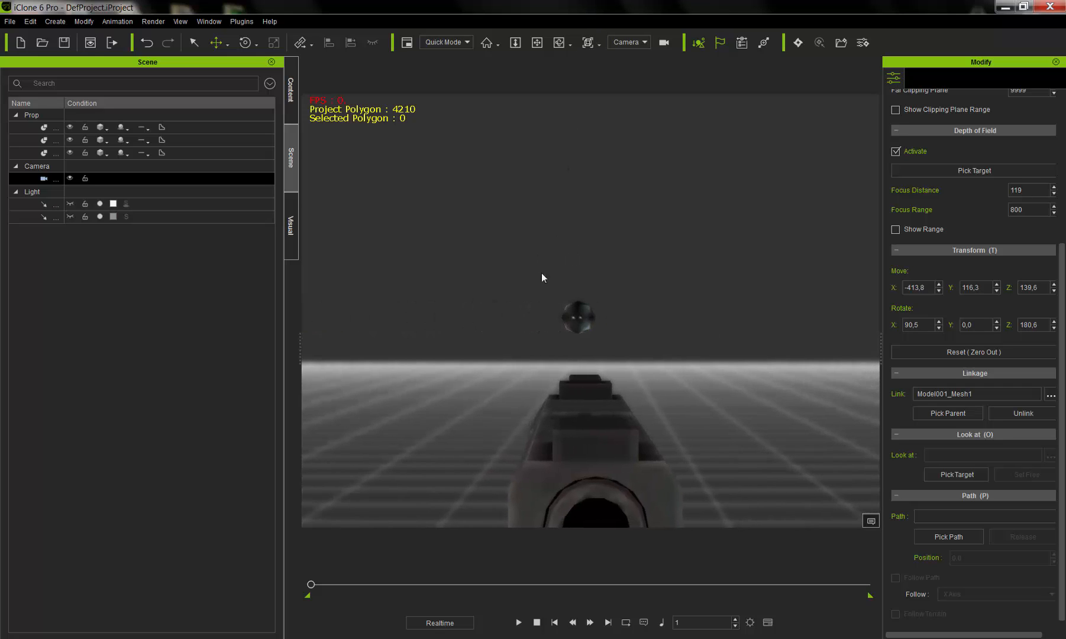
click(518, 621)
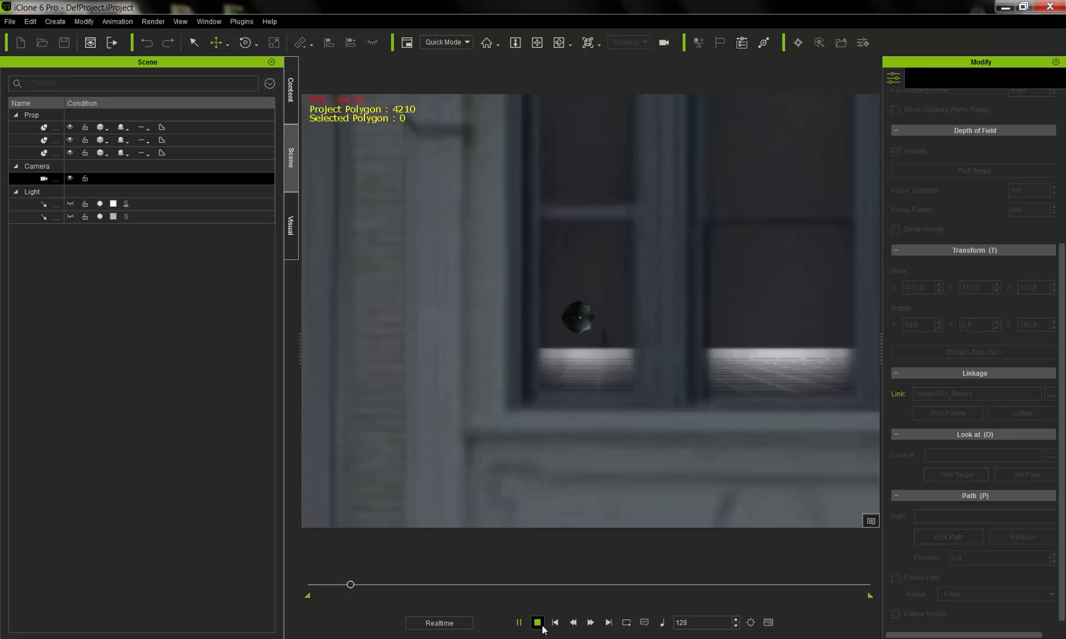
click(537, 622)
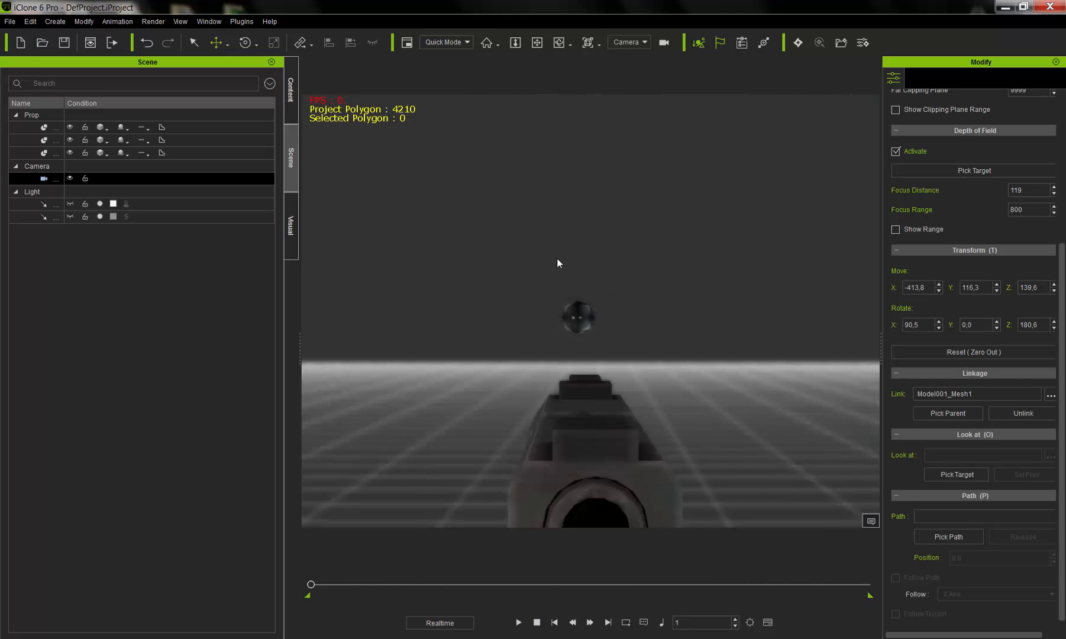
- Switch the viewport to Preview and move the pistol up and slightly backward so it encloses the bullet
click(50, 140)
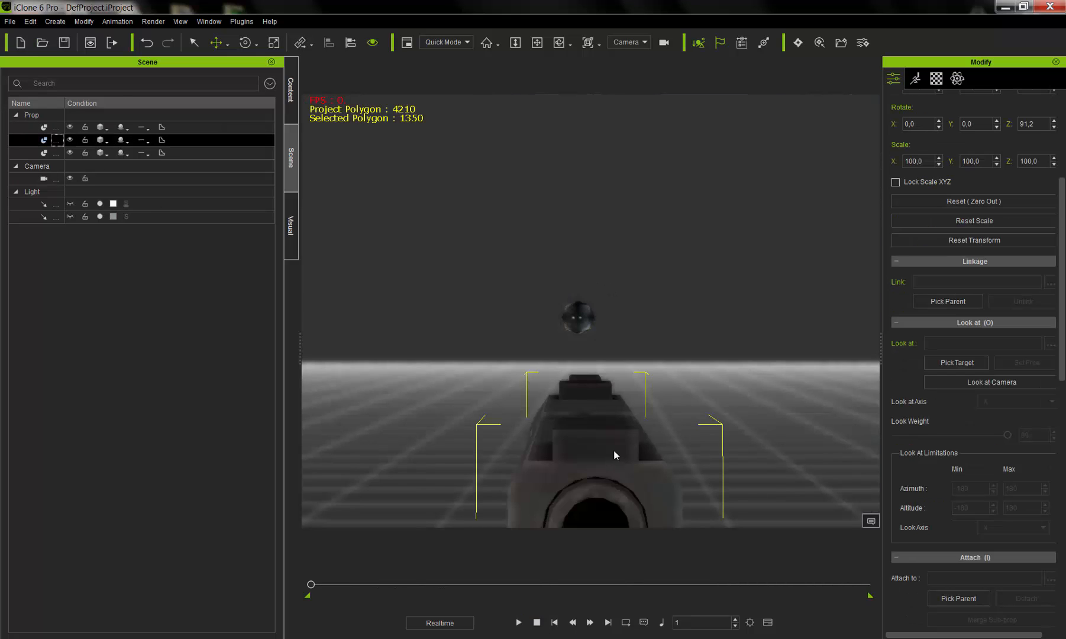
click(576, 321)
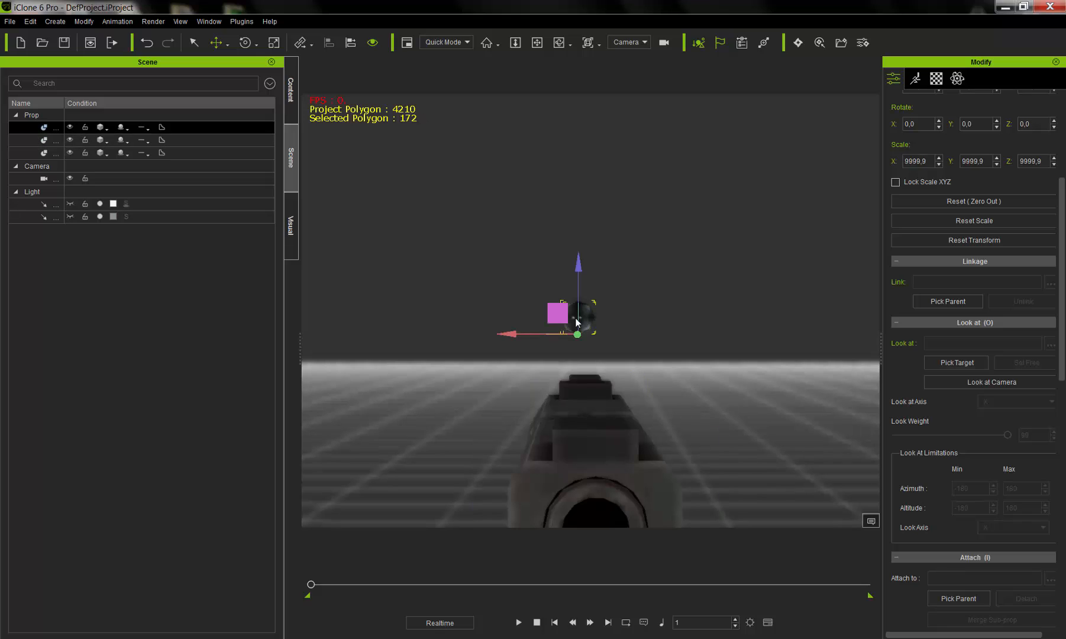
click(583, 463)
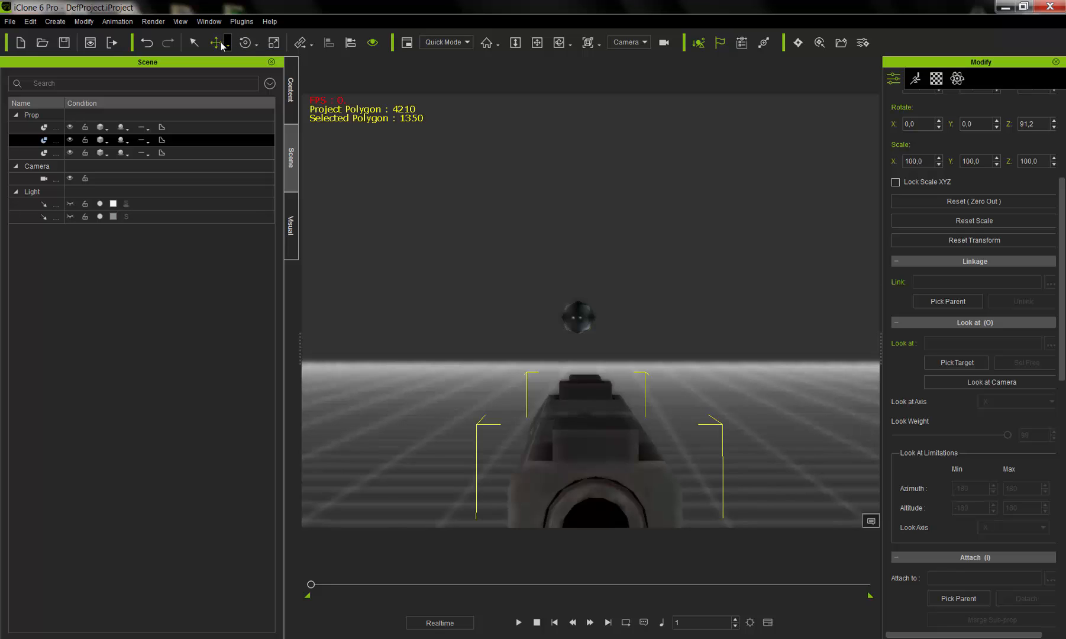
click(631, 52)
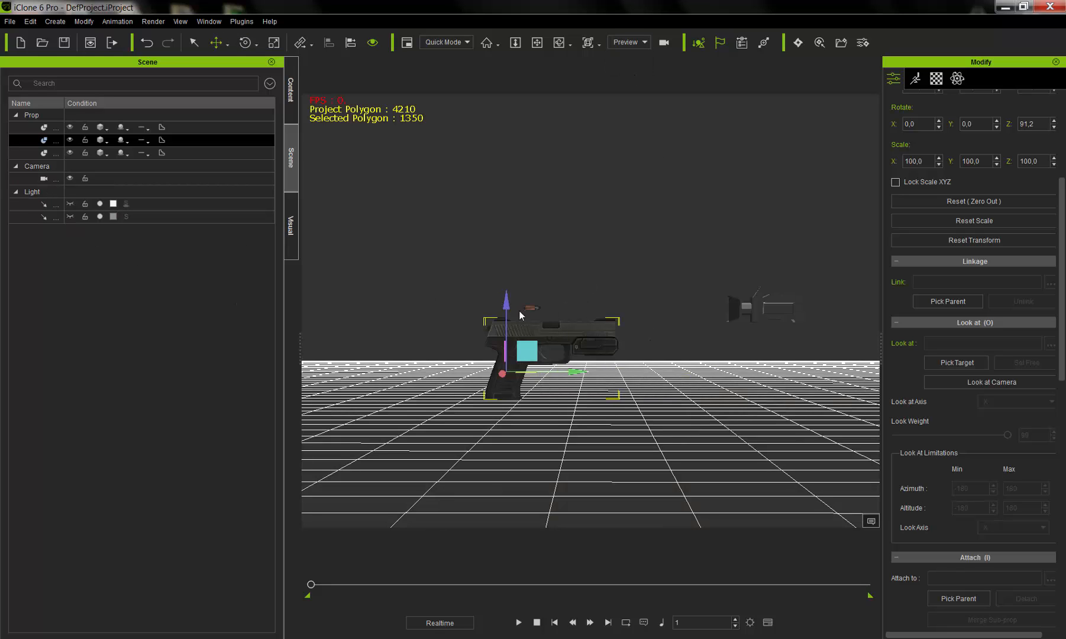
scroll(557, 325, up, 6)
scroll(506, 319, down, 2)
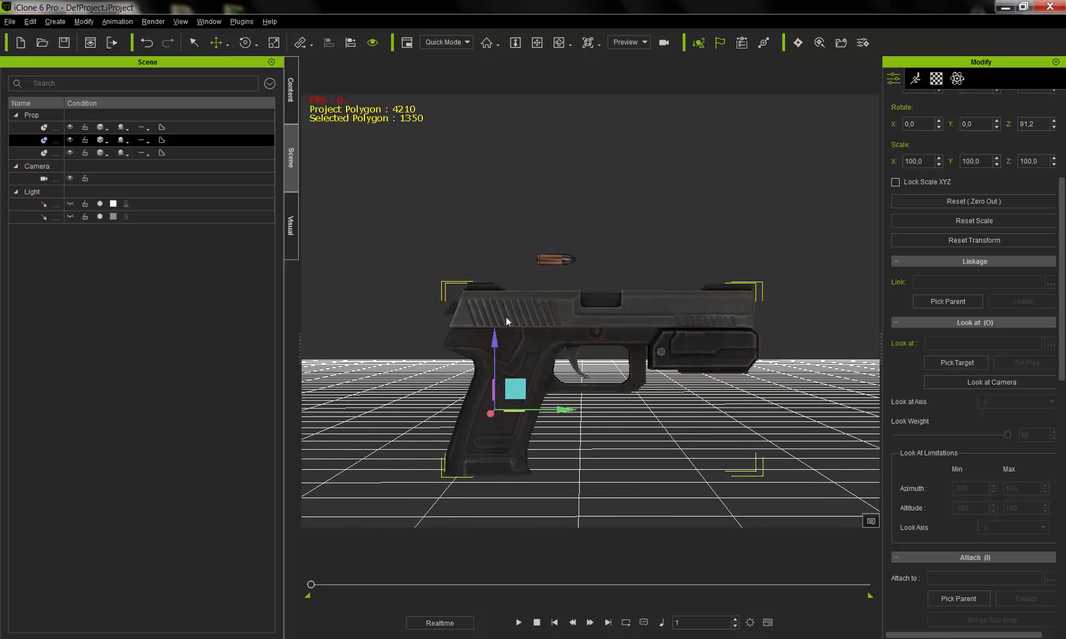
drag(493, 338, 490, 295)
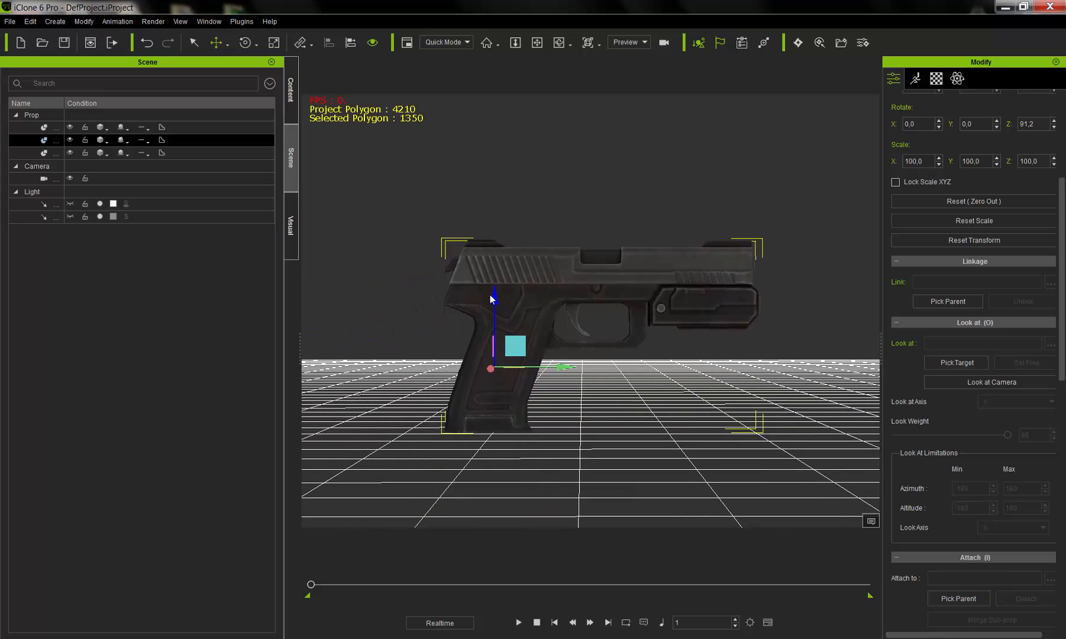
right_drag(629, 292, 594, 371)
drag(573, 367, 546, 365)
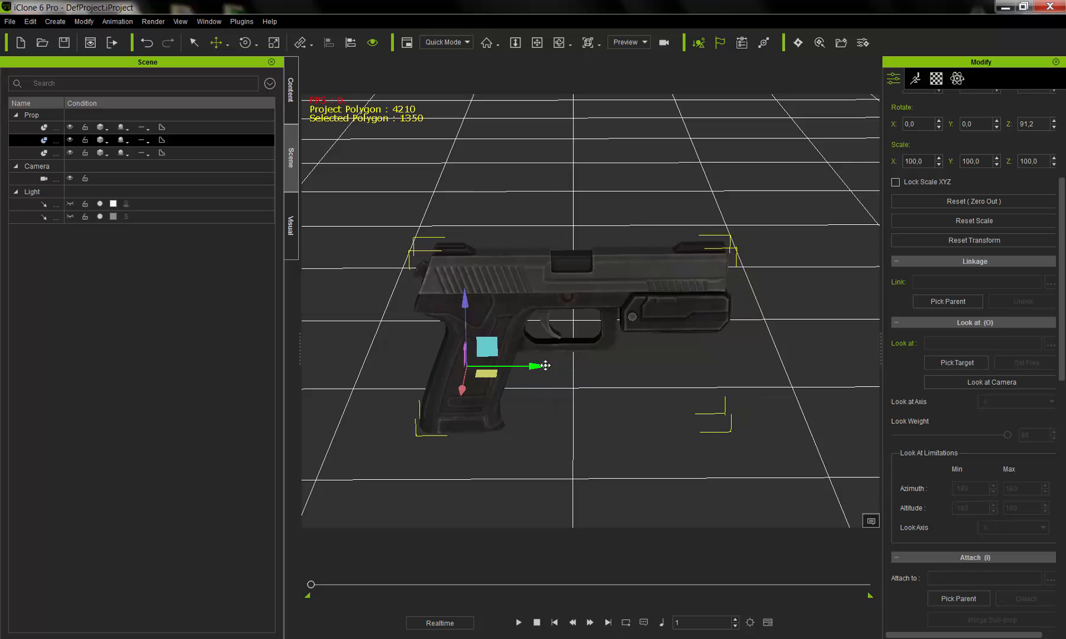
- Play the start of the shot in Preview from an angle in front of the pistol and return to frame 1
right_drag(654, 363, 323, 284)
scroll(692, 275, down, 3)
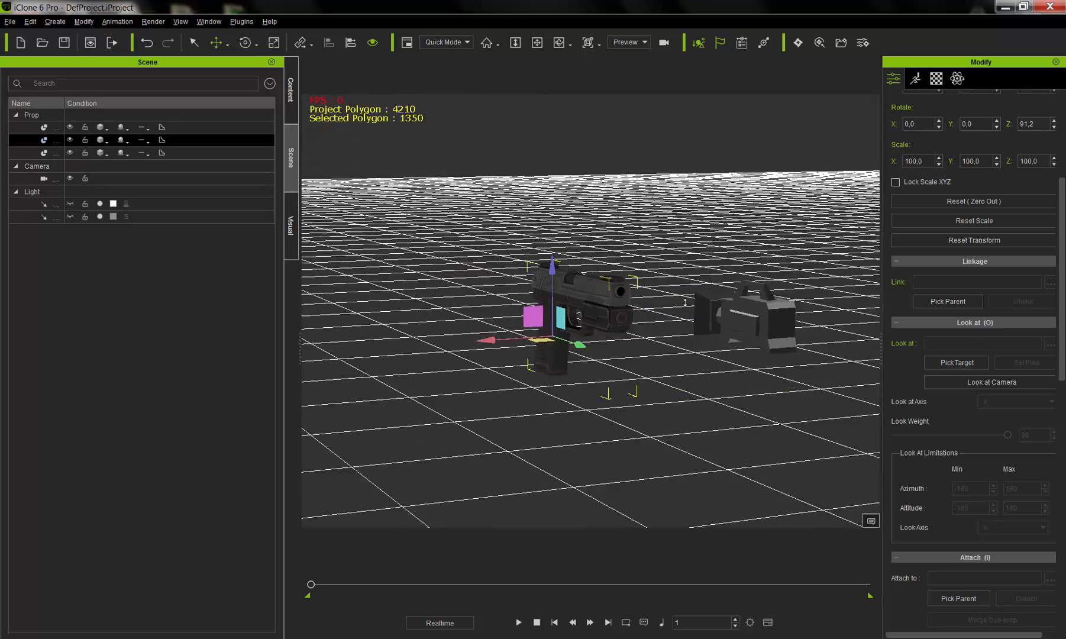
scroll(322, 284, up, 3)
click(519, 622)
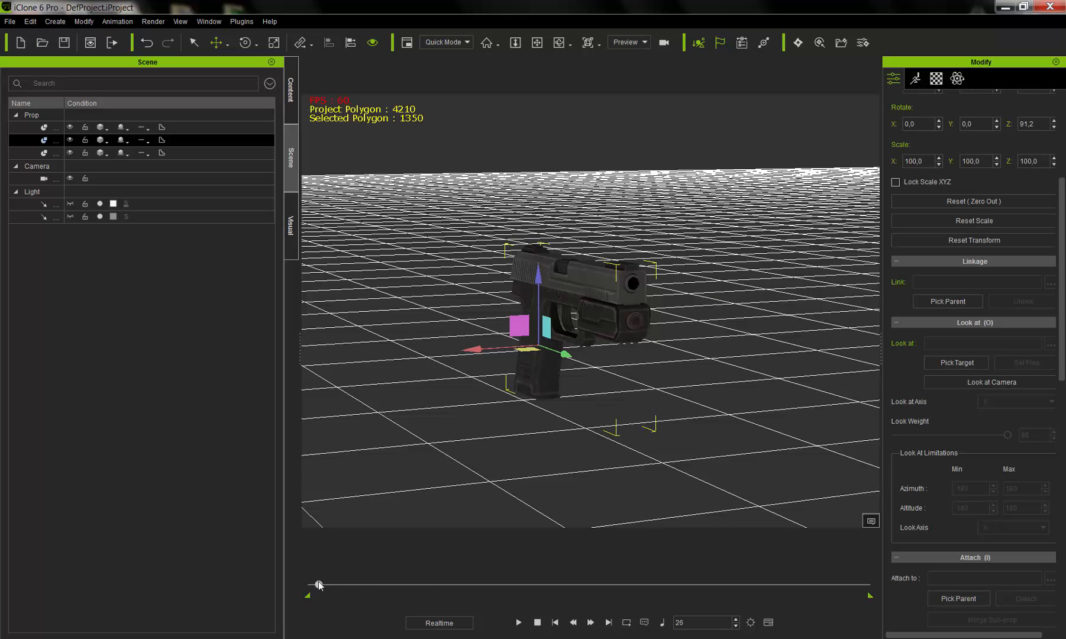
drag(315, 586, 312, 585)
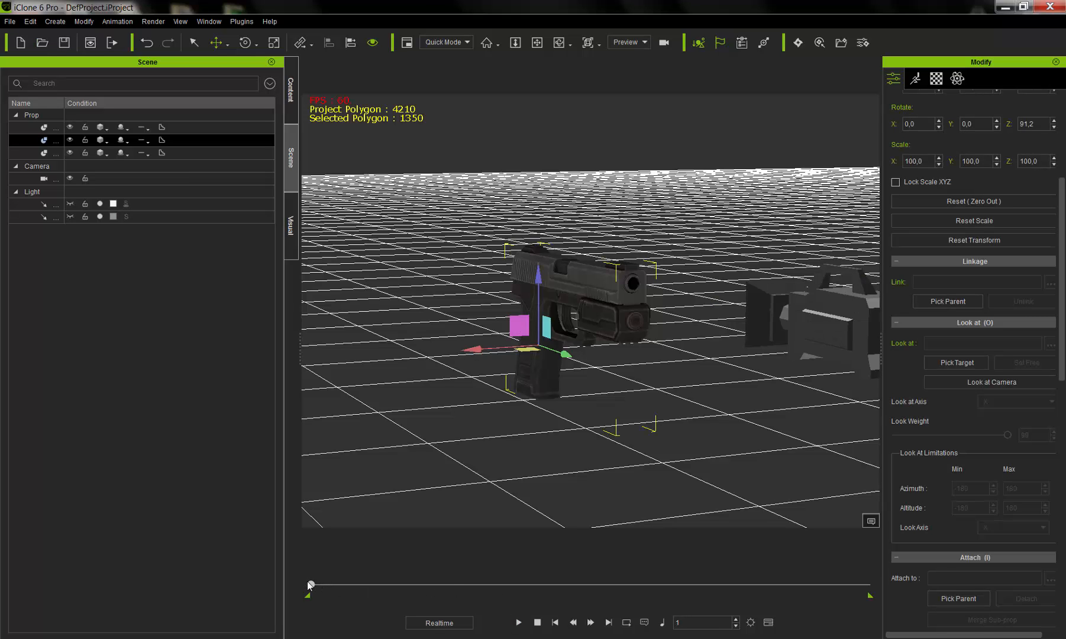
- Advance frame by frame to frame 4 and back to frame 3, examining the bullet's exit from the front of the barrel
click(591, 622)
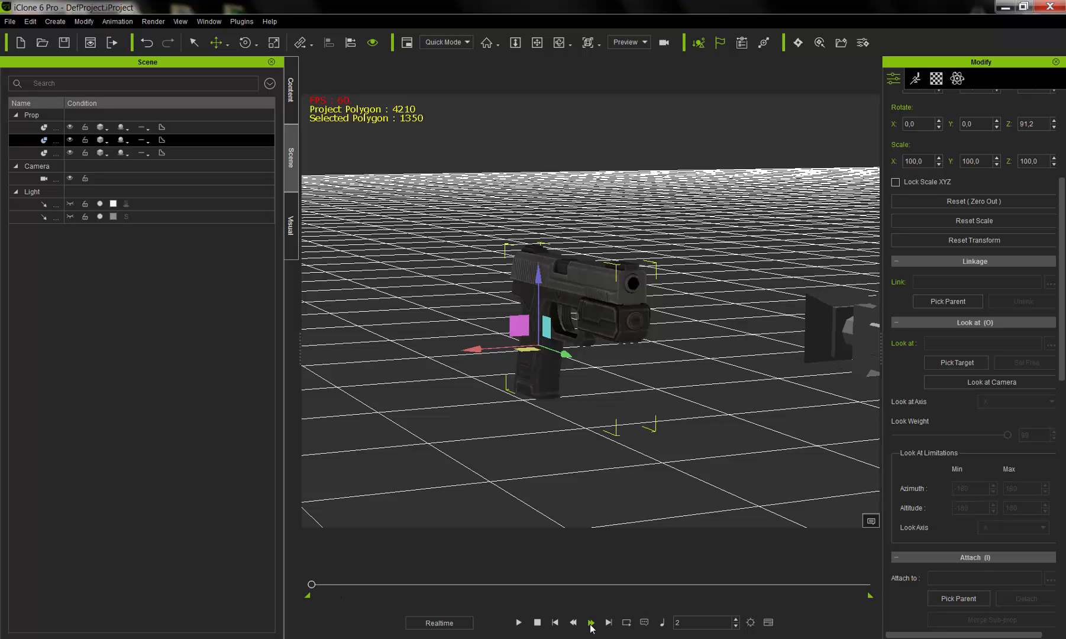
click(591, 622)
click(590, 622)
right_drag(813, 393, 610, 399)
scroll(622, 385, up, 3)
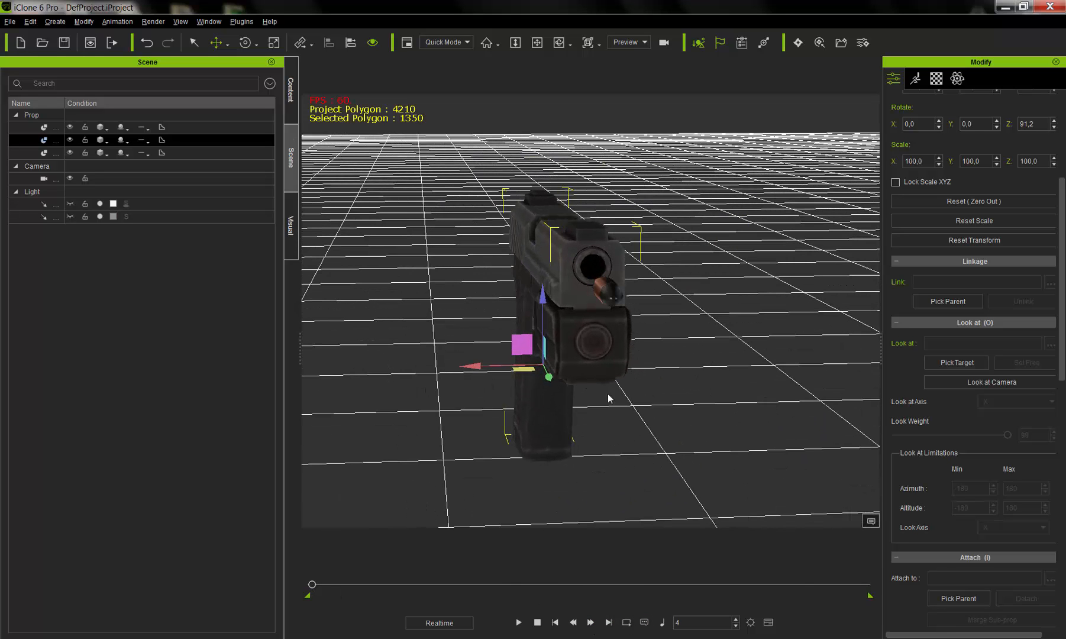
click(573, 622)
right_drag(642, 318, 616, 353)
scroll(621, 320, up, 4)
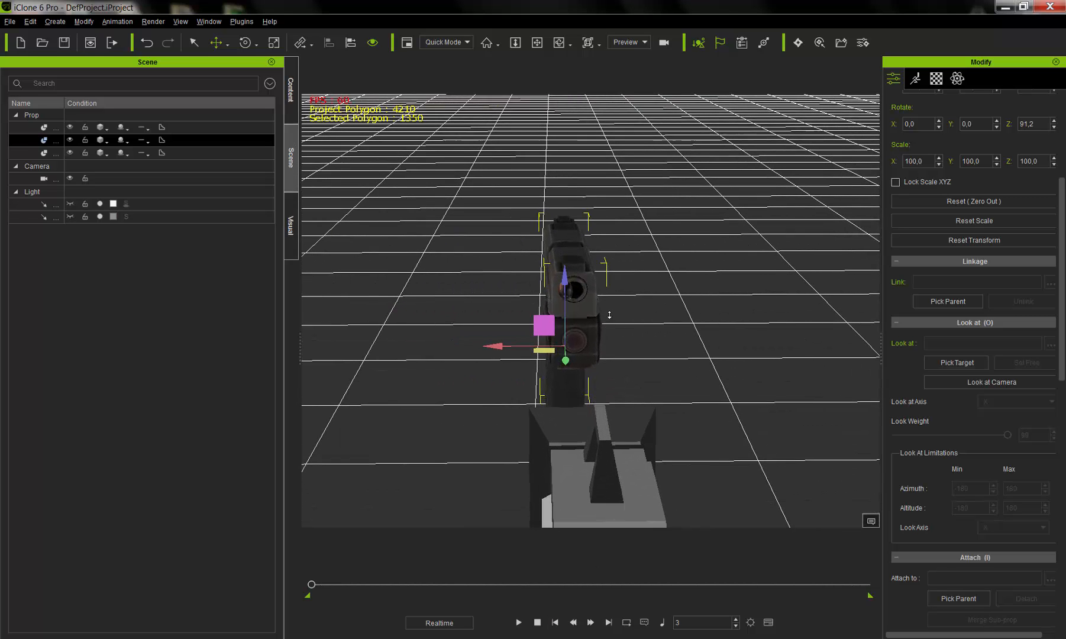
- Nudge the pistol sideways along its red axis at frame 1 and check the bullet's alignment in the barrel at frame 3
click(537, 622)
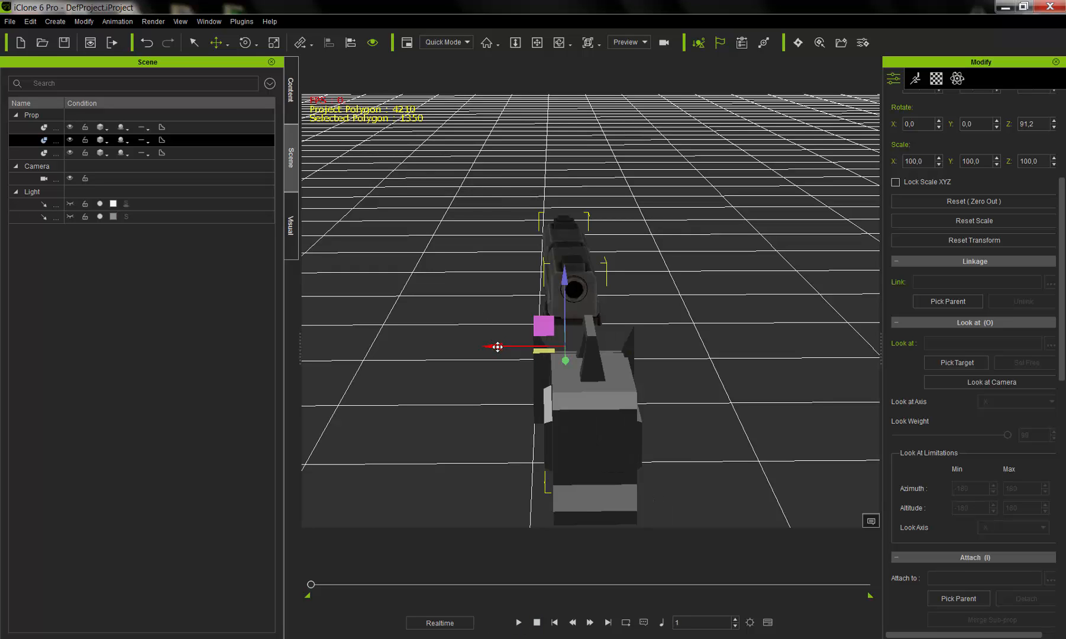
drag(498, 347, 493, 346)
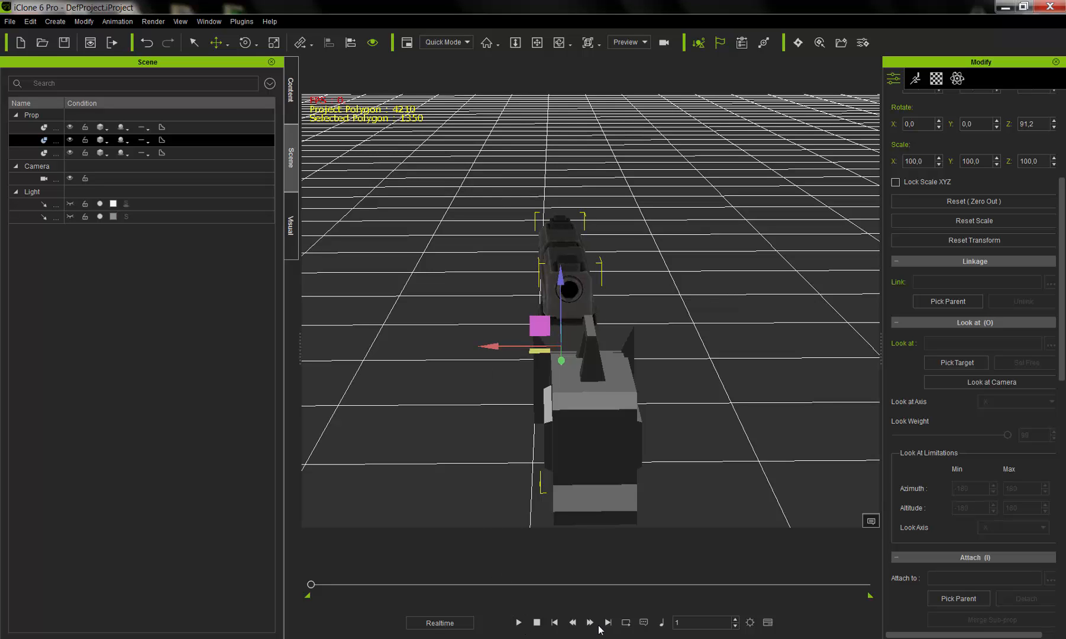
click(590, 623)
click(590, 622)
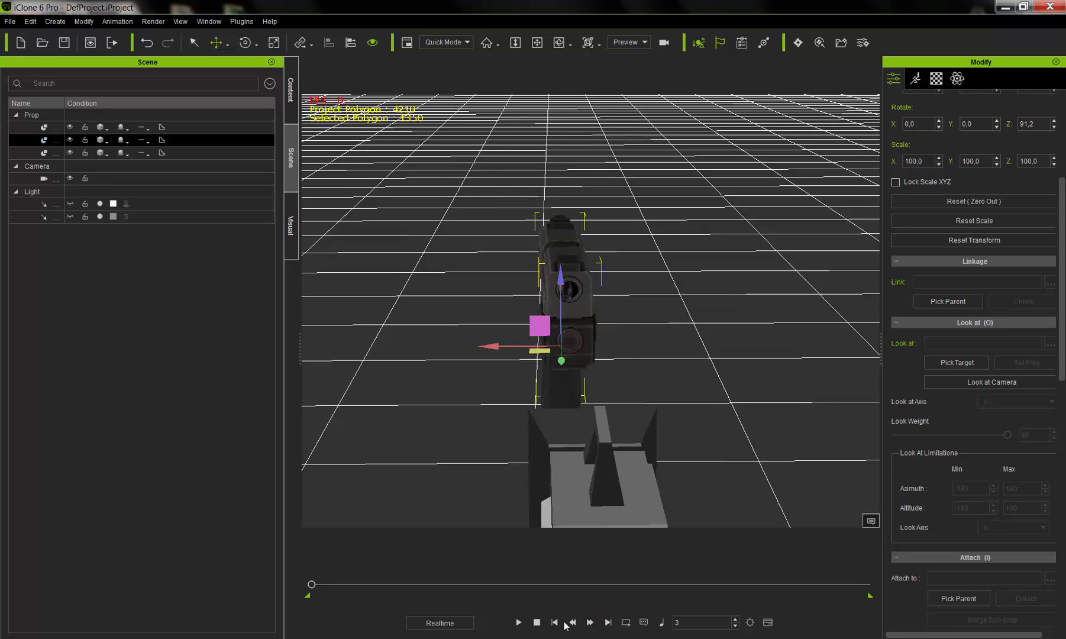
right_drag(644, 318, 613, 231)
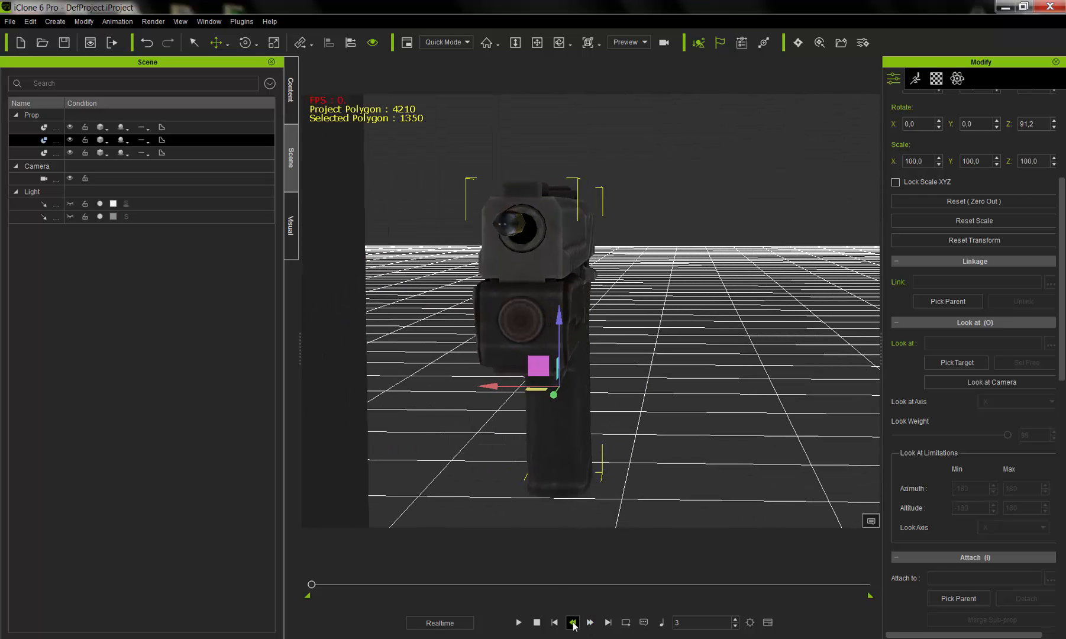
- Shift the pistol slightly further sideways at frame 1, recheck the bullet in the muzzle at frame 3, and return to frame 1
click(537, 623)
right_drag(584, 314, 585, 344)
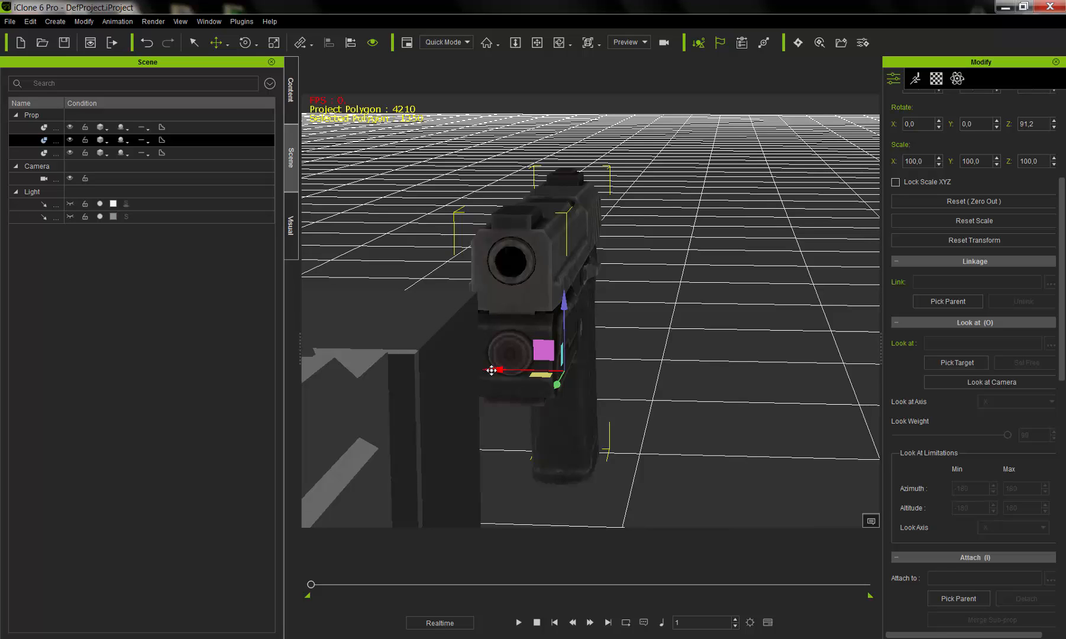
drag(490, 371, 489, 370)
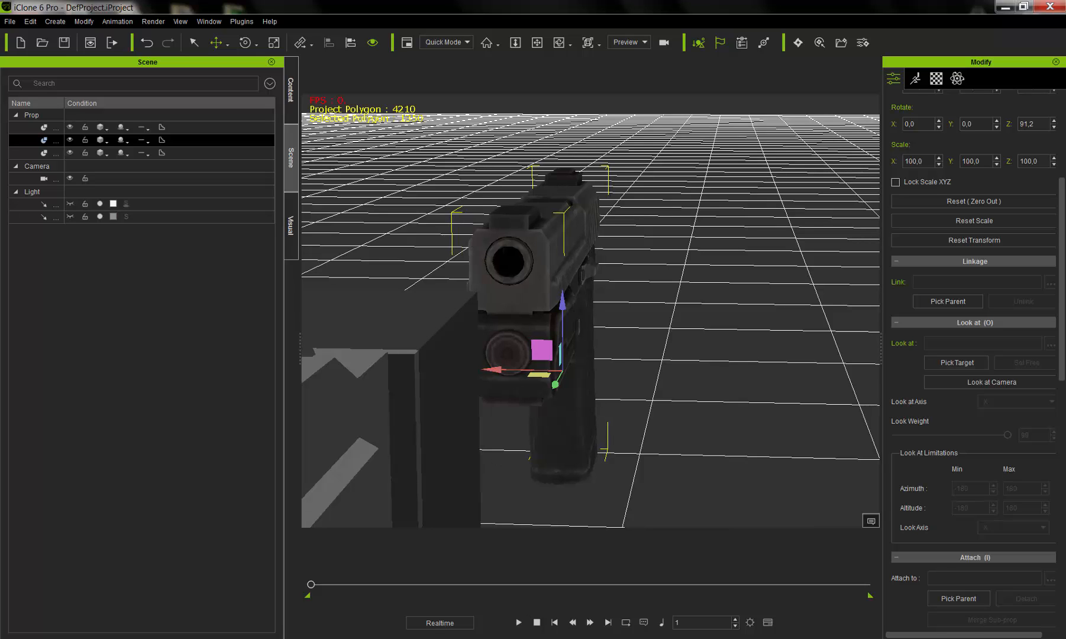
click(590, 623)
click(590, 623)
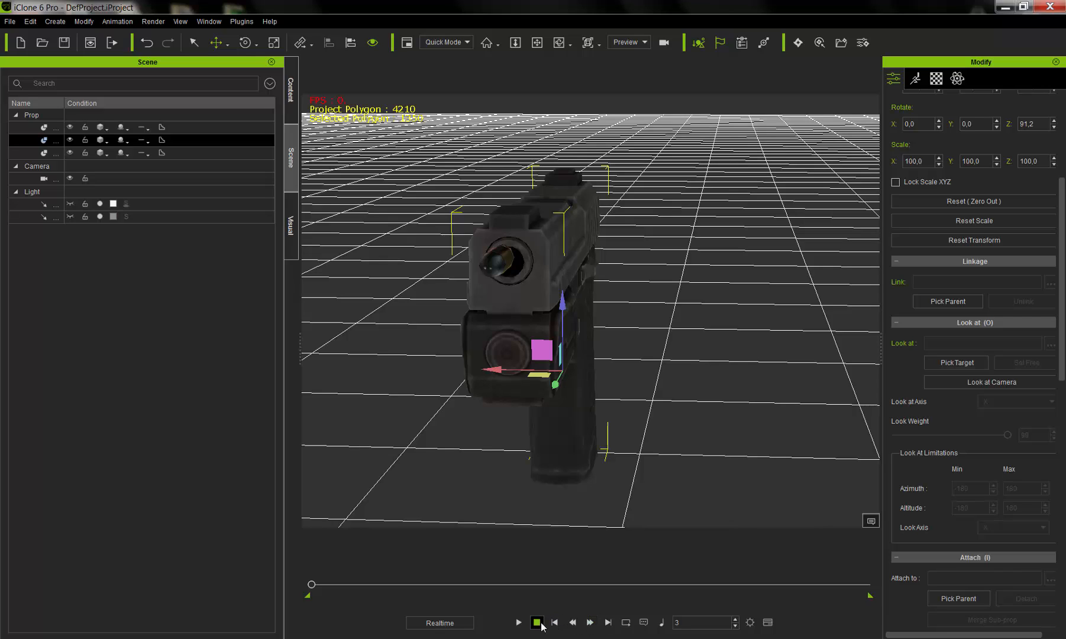
click(537, 623)
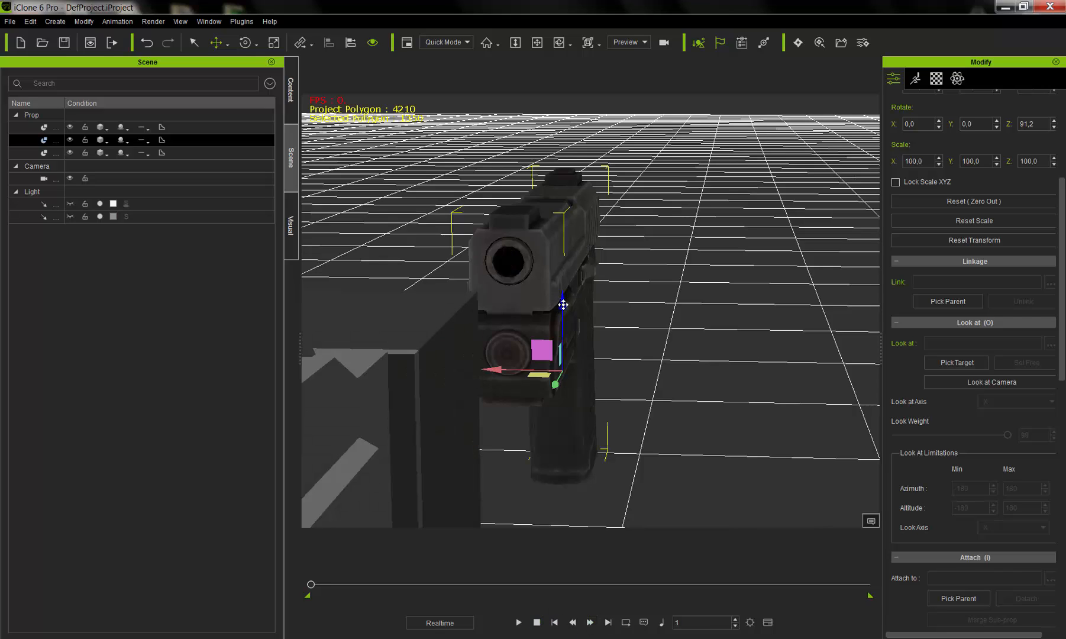
- Raise the pistol very slightly at frame 1 and step to frame 4 to check the bullet's height against the muzzle
drag(563, 305, 563, 303)
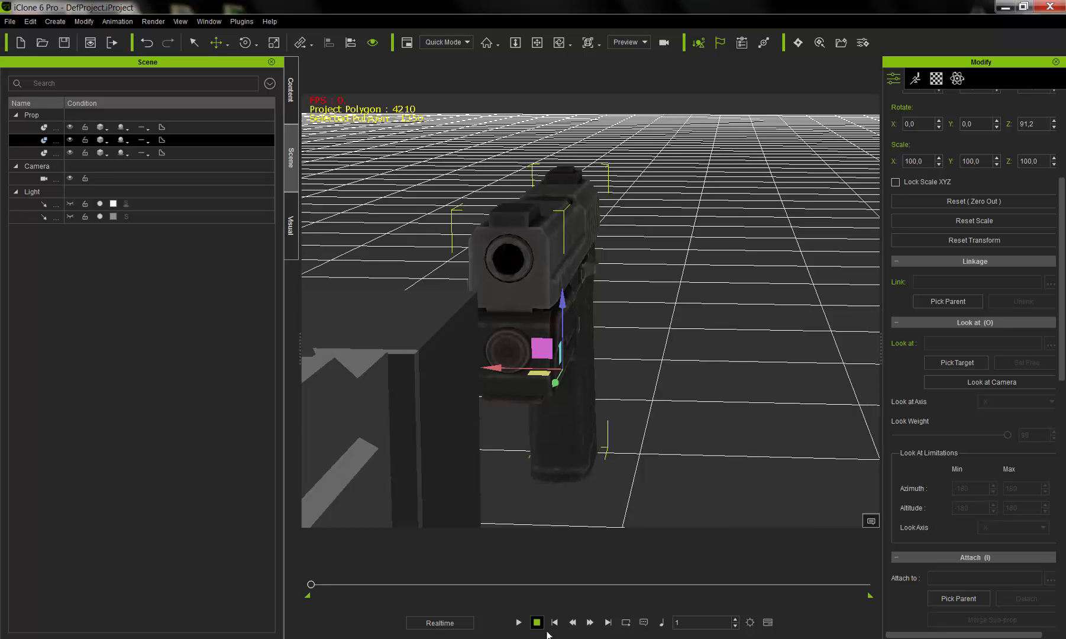
click(590, 625)
click(590, 626)
click(590, 626)
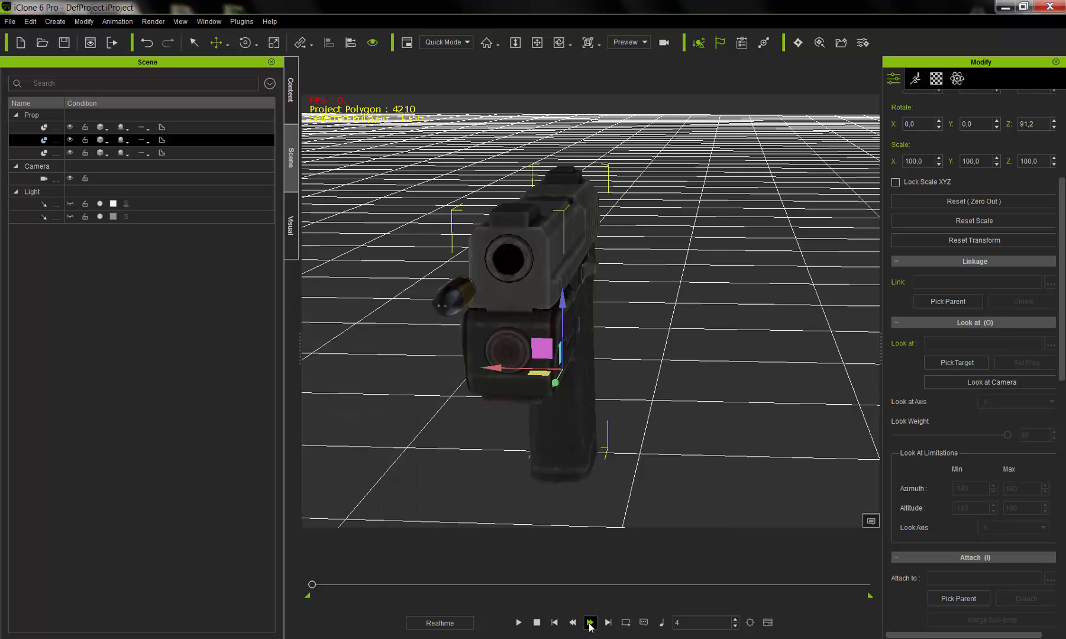
right_drag(473, 379, 522, 260)
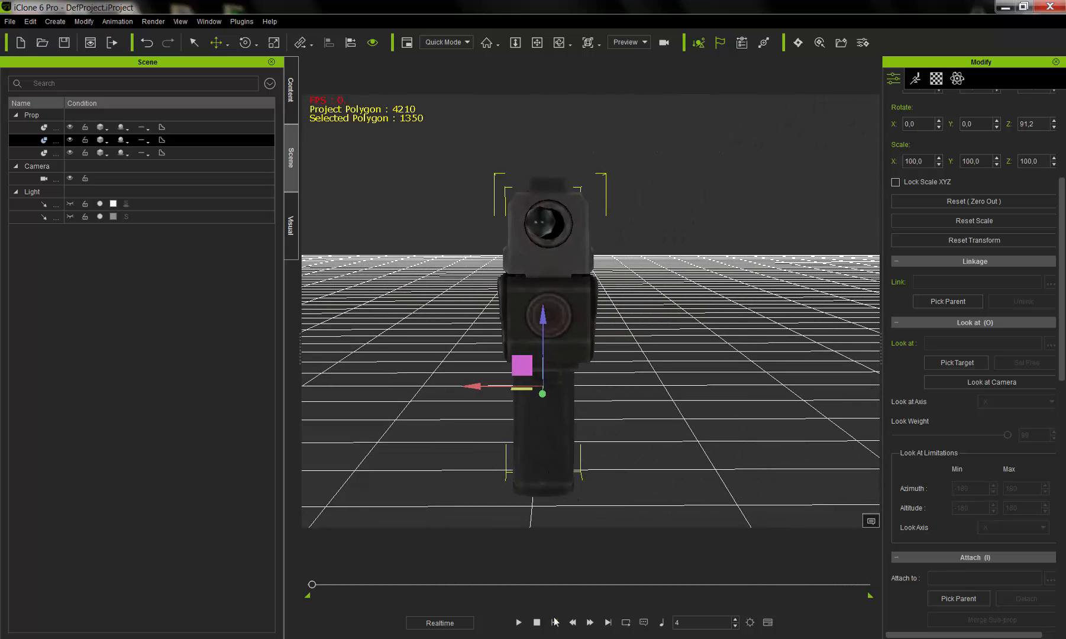
- Fine-tune the pistol's sideways position at frame 1 with two small moves, checking the bullet inside the barrel at frame 3 after each
click(537, 623)
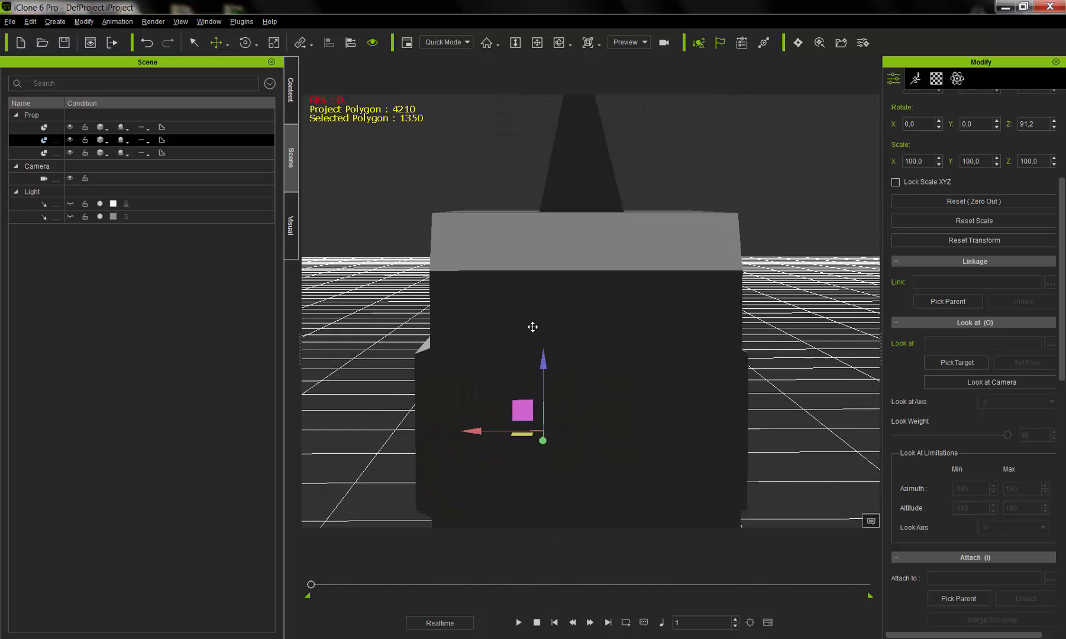
middle_drag(533, 327, 533, 380)
scroll(543, 329, up, 3)
right_drag(543, 329, 540, 374)
middle_drag(539, 374, 530, 323)
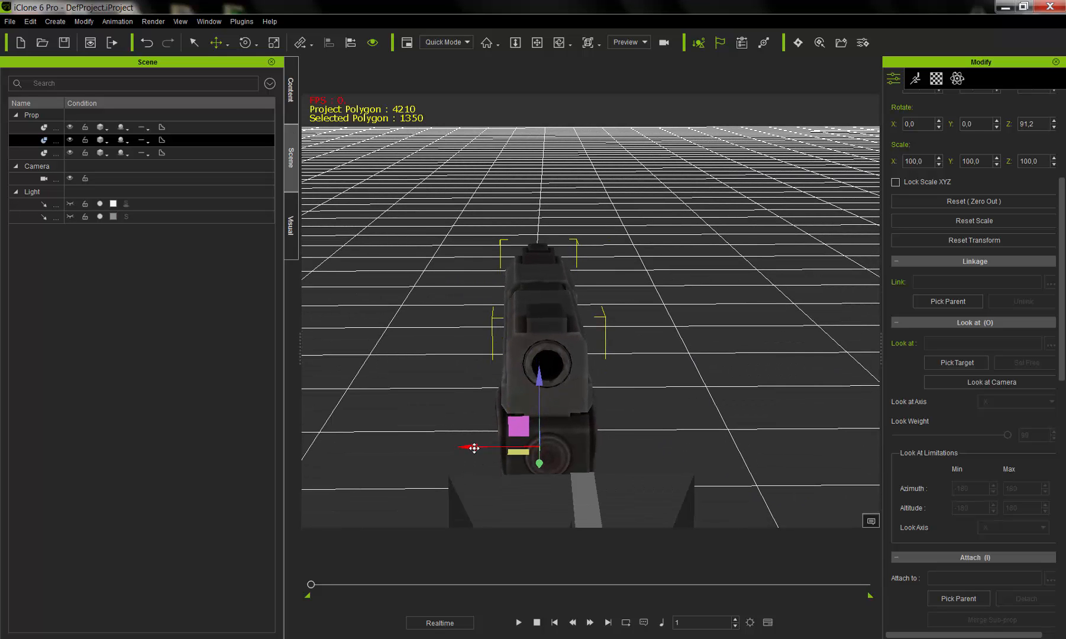
drag(474, 448, 468, 444)
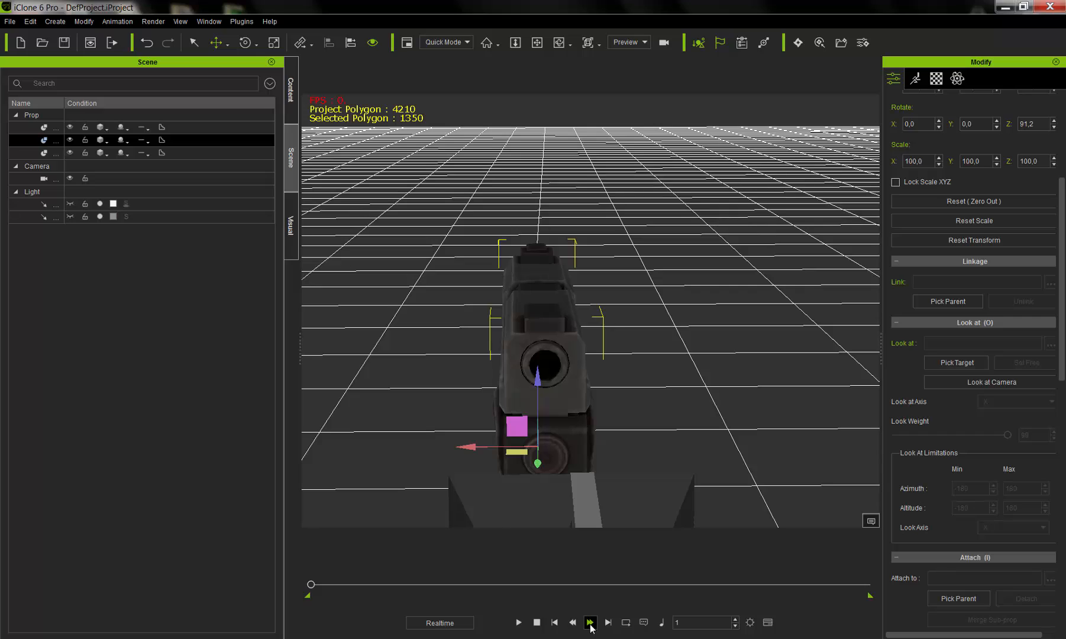
click(590, 623)
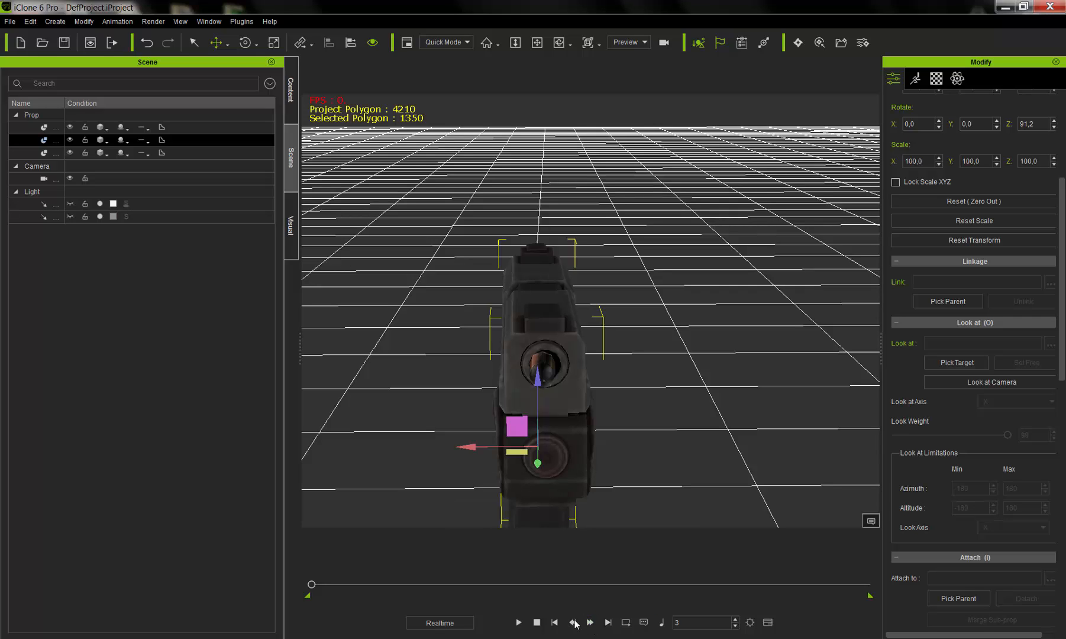
click(537, 623)
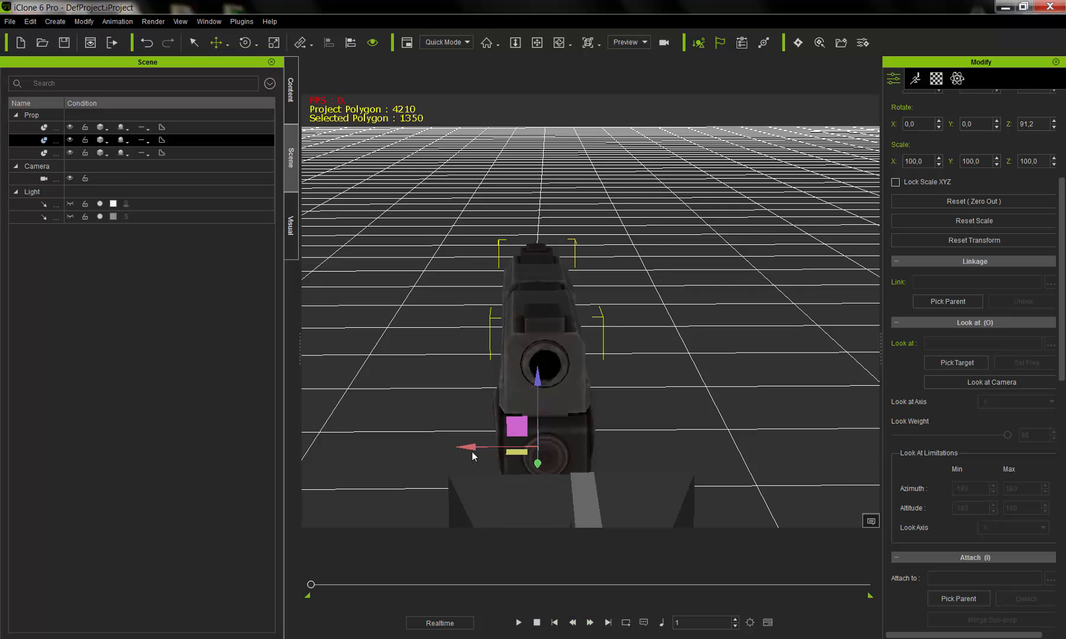
drag(469, 446, 466, 448)
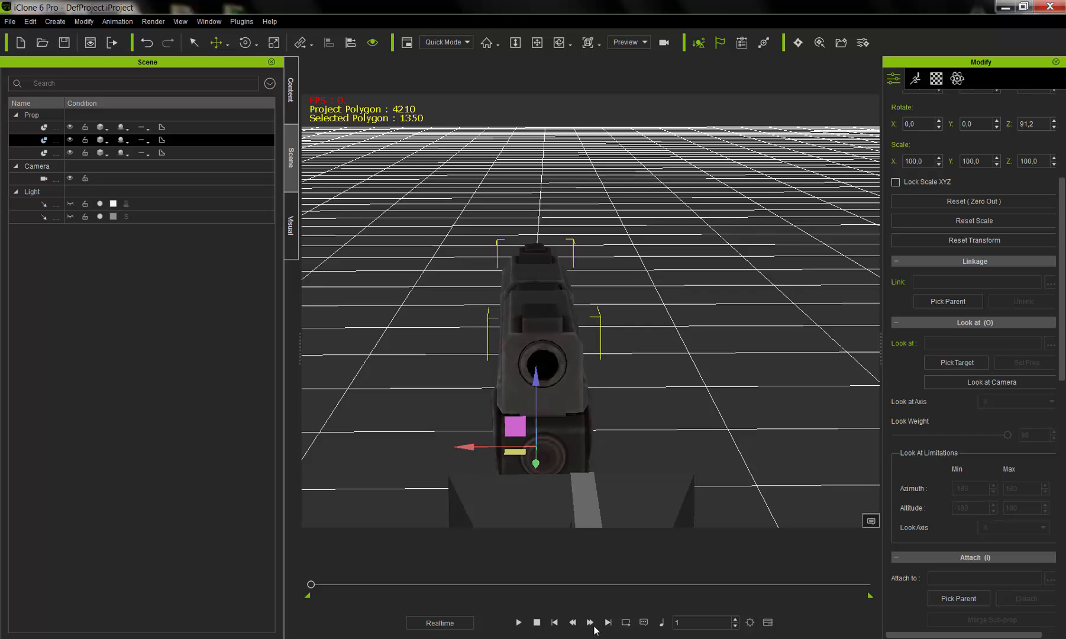
click(590, 625)
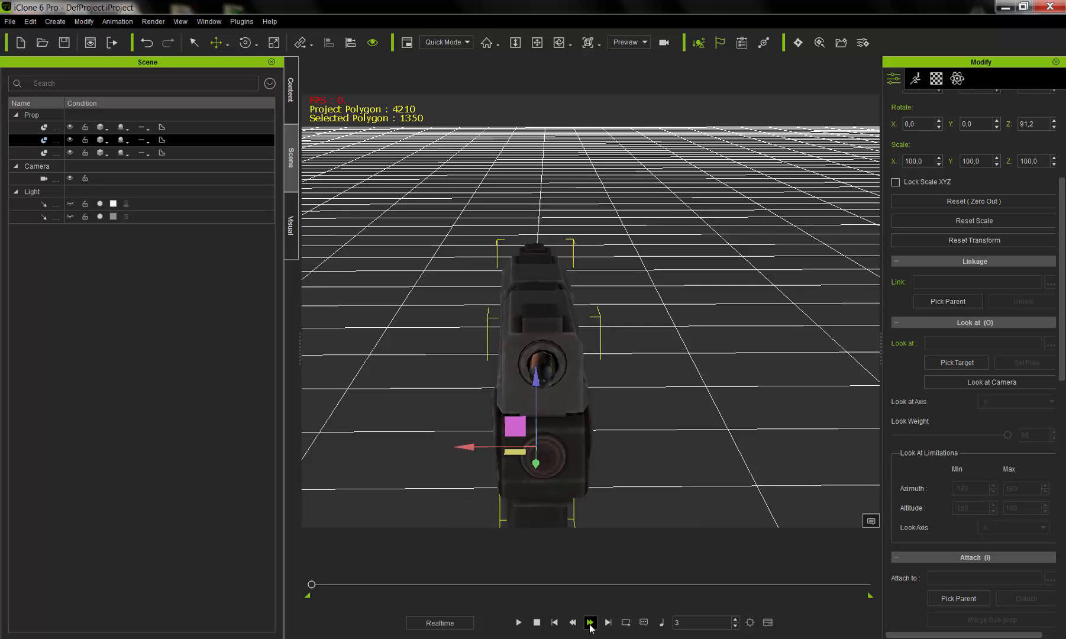
click(537, 622)
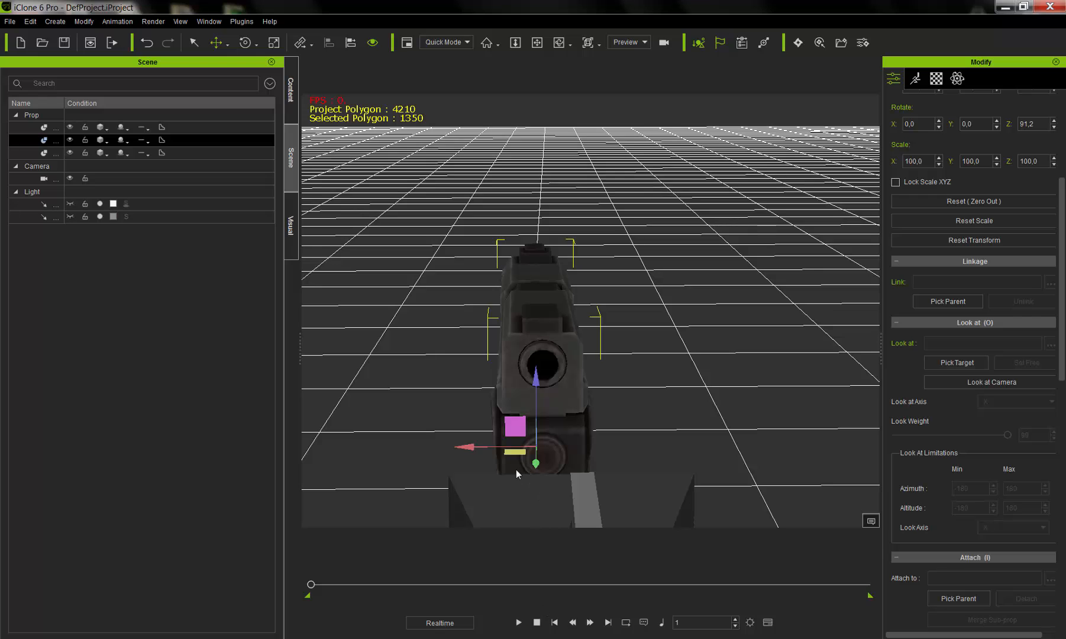
- Hide the pistol temporarily to examine the bullet's position from the side, and show the pistol again
click(70, 140)
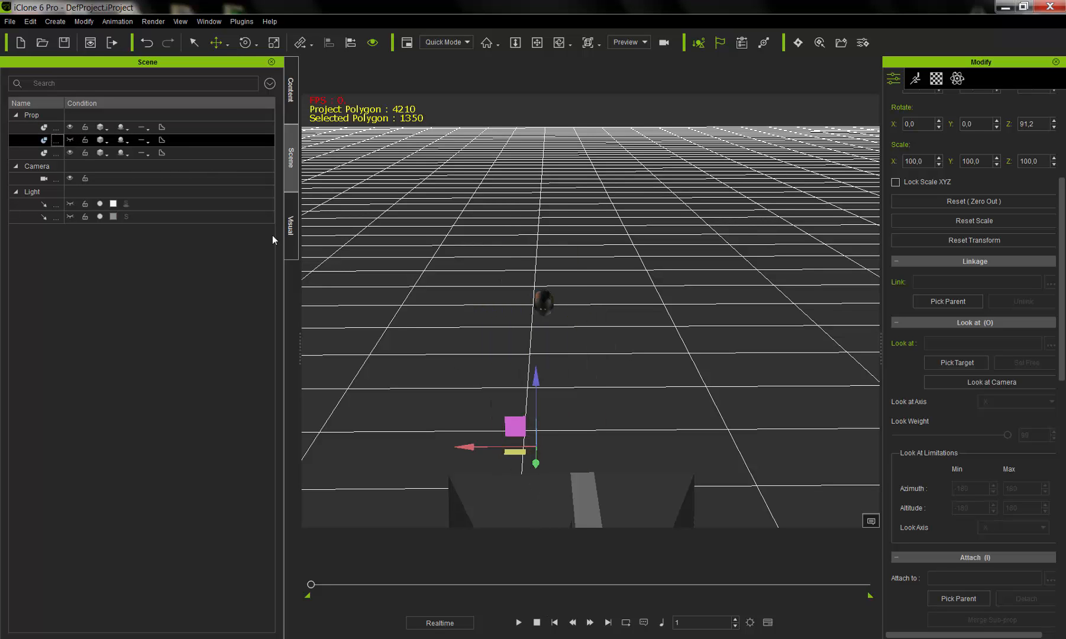
click(51, 127)
right_drag(490, 299, 632, 311)
click(70, 139)
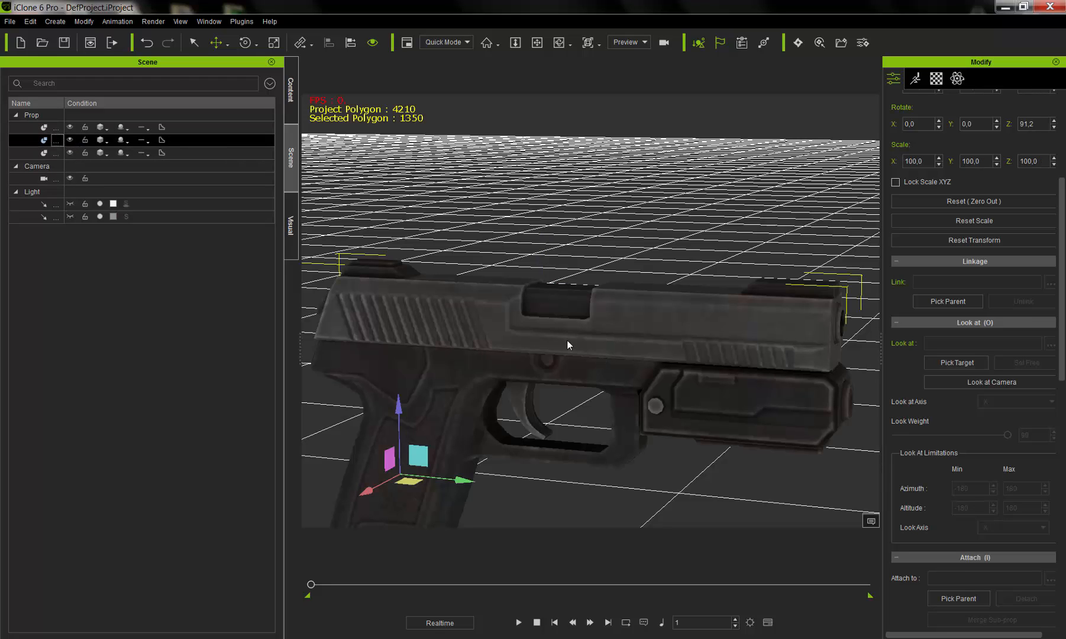
- Try to link the currently selected prop to the pistol
right_click(507, 319)
mouse_move(541, 372)
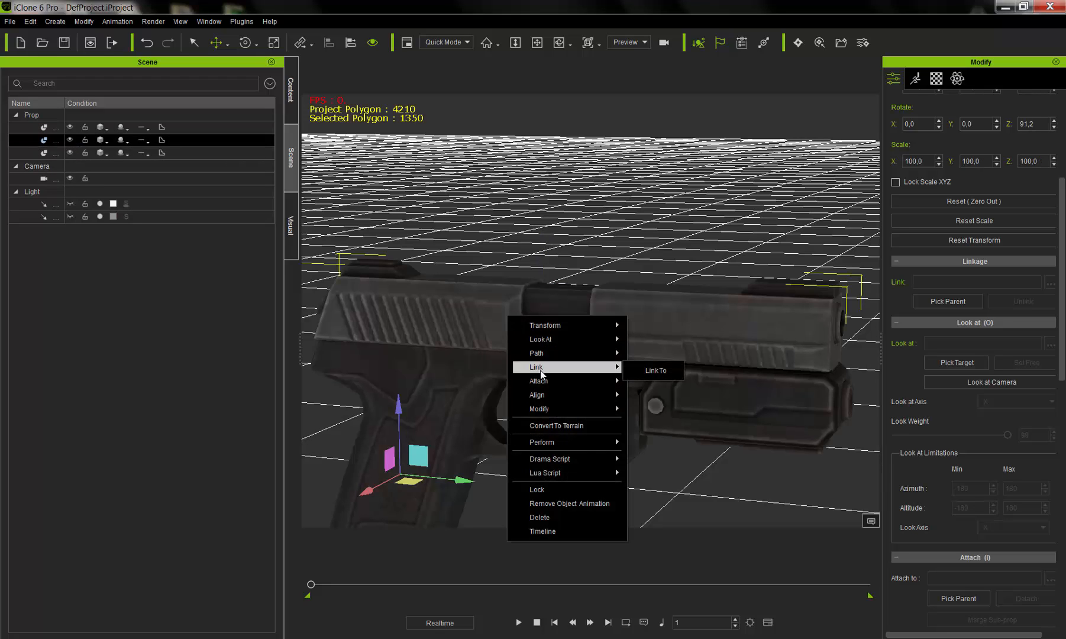
click(651, 371)
click(675, 459)
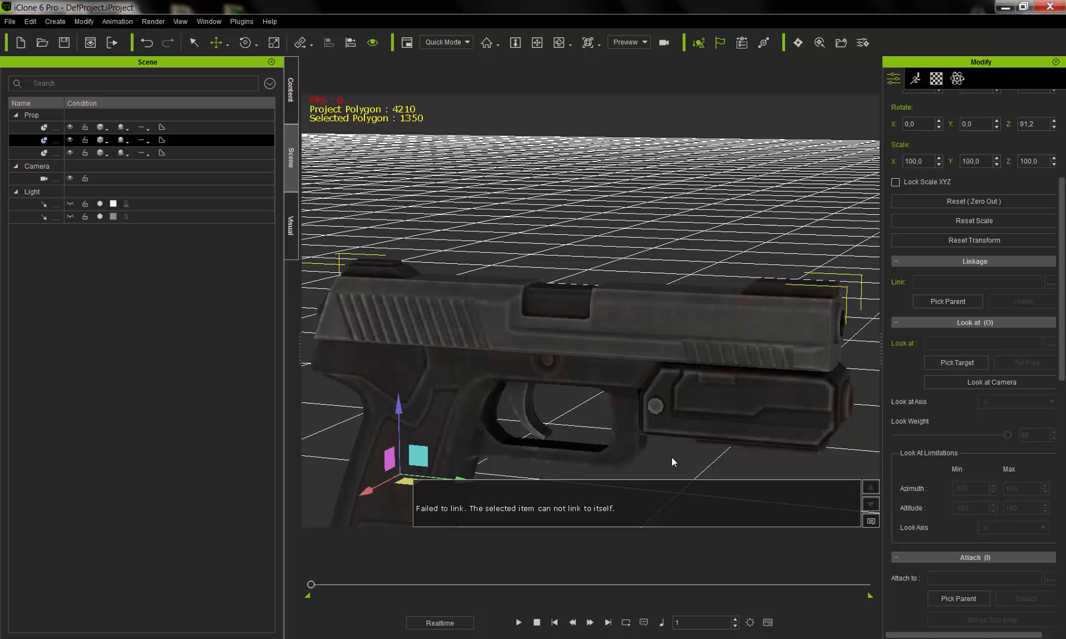
- Select only the bullet and link it to the pistol, WEP_DpPistol_SKEL
click(53, 127)
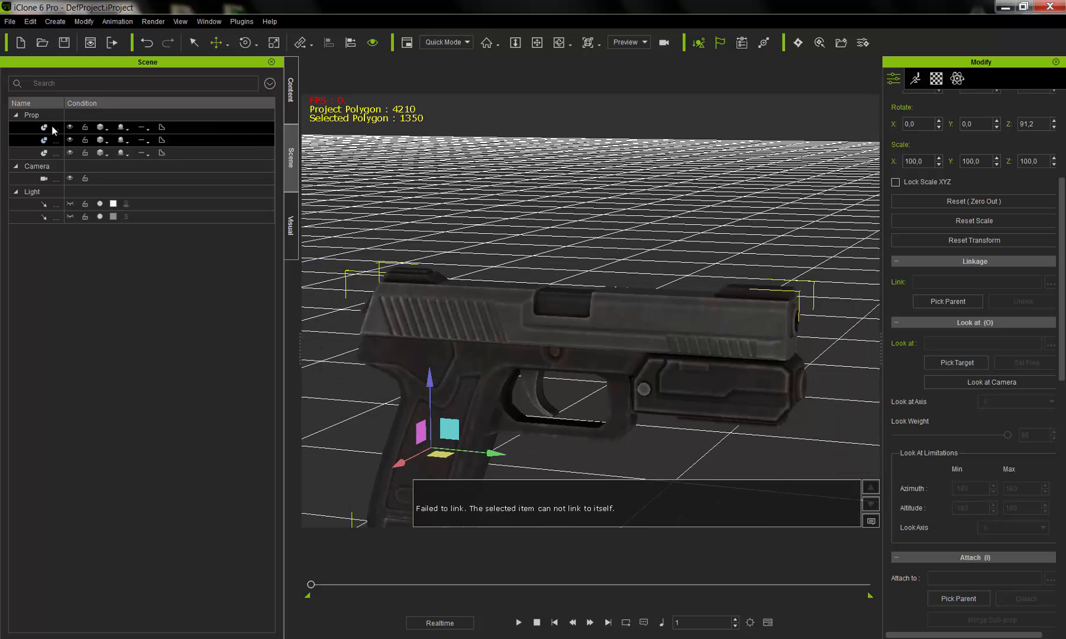
click(53, 127)
right_click(533, 319)
mouse_move(569, 370)
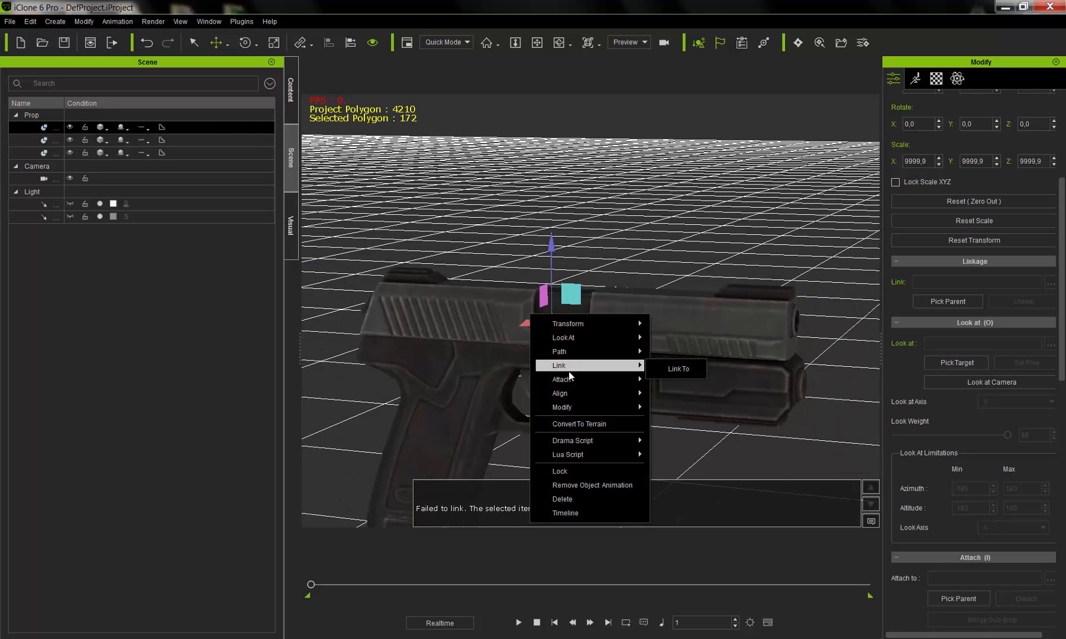
click(678, 369)
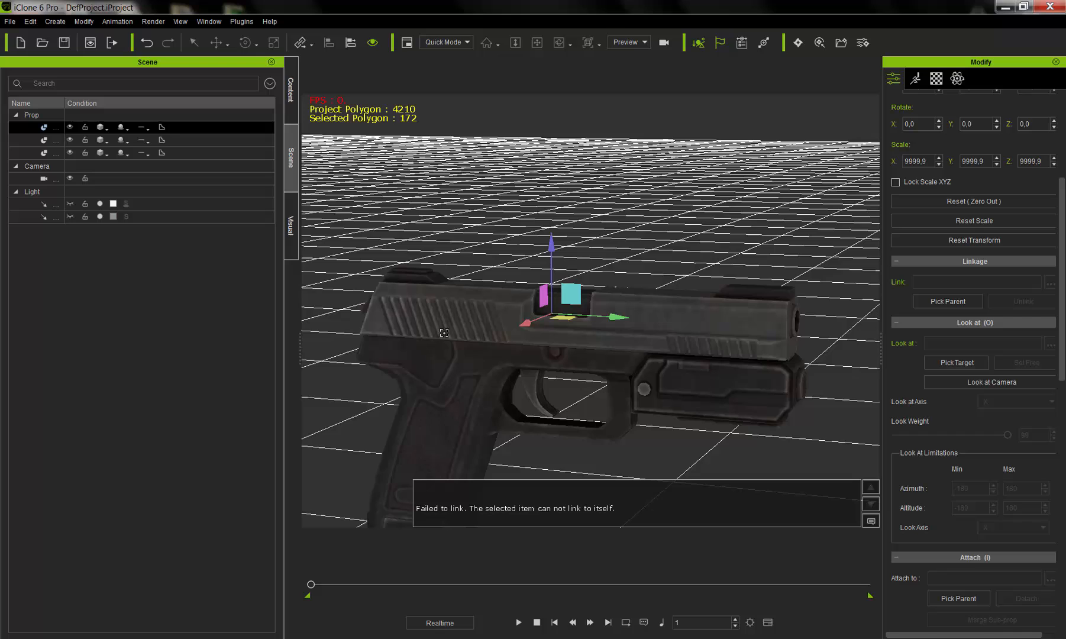
click(477, 352)
- Remove the object animation from the bullet and select the pistol
scroll(485, 303, down, 5)
right_drag(503, 373, 528, 355)
scroll(616, 395, down, 3)
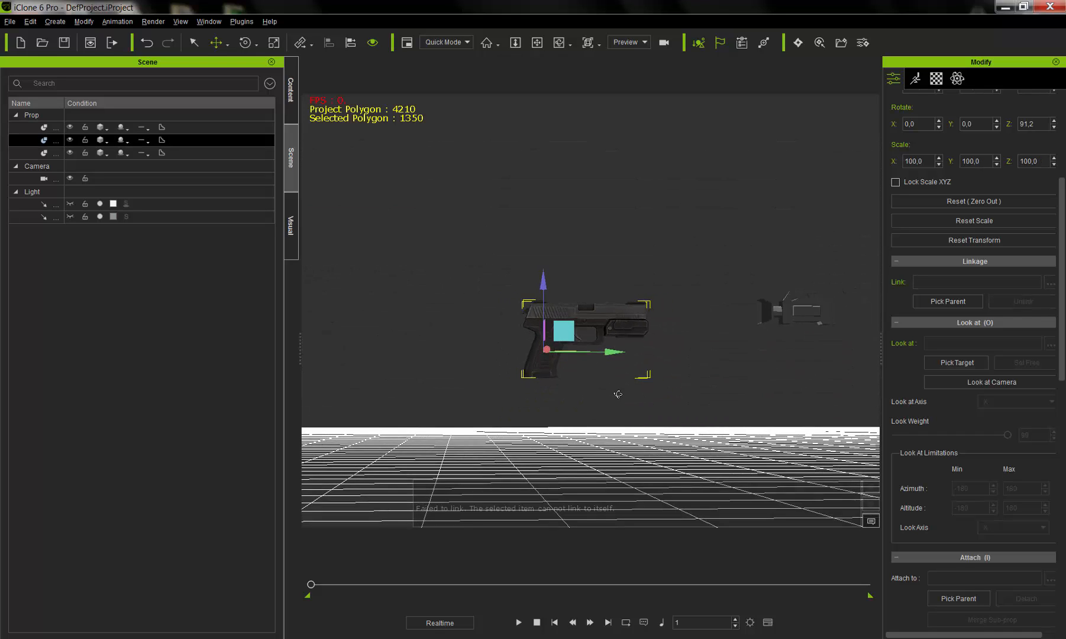
right_drag(617, 395, 662, 397)
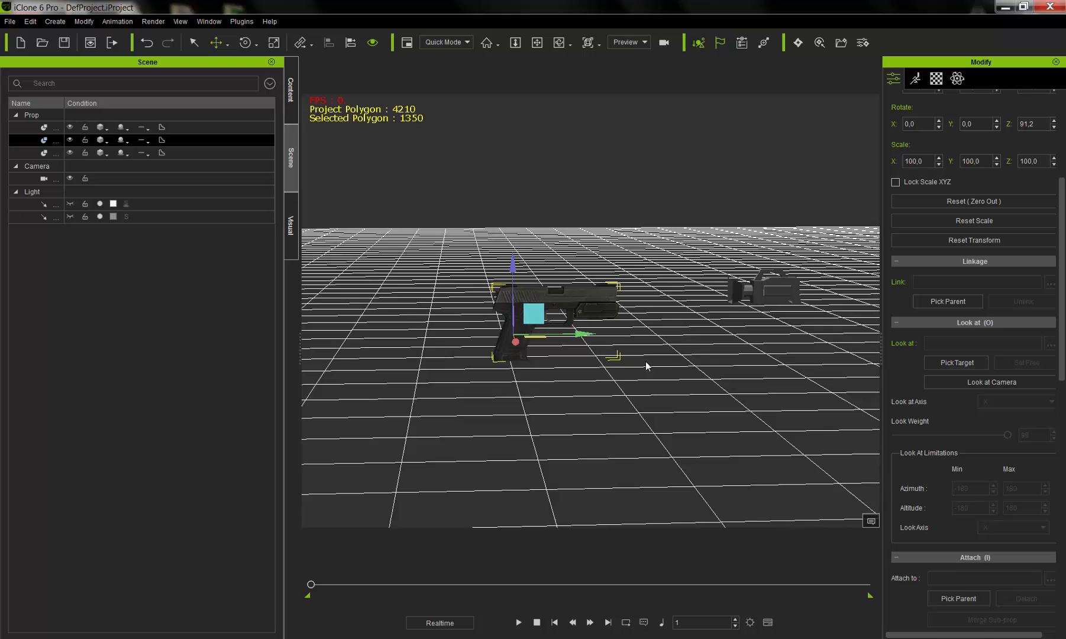
click(53, 126)
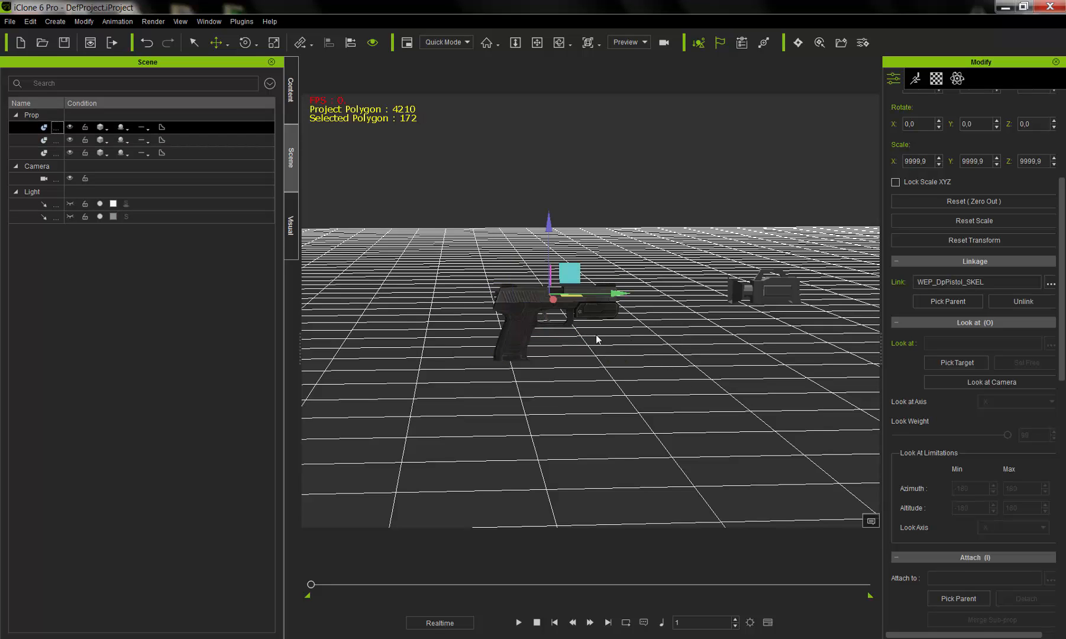
right_click(551, 324)
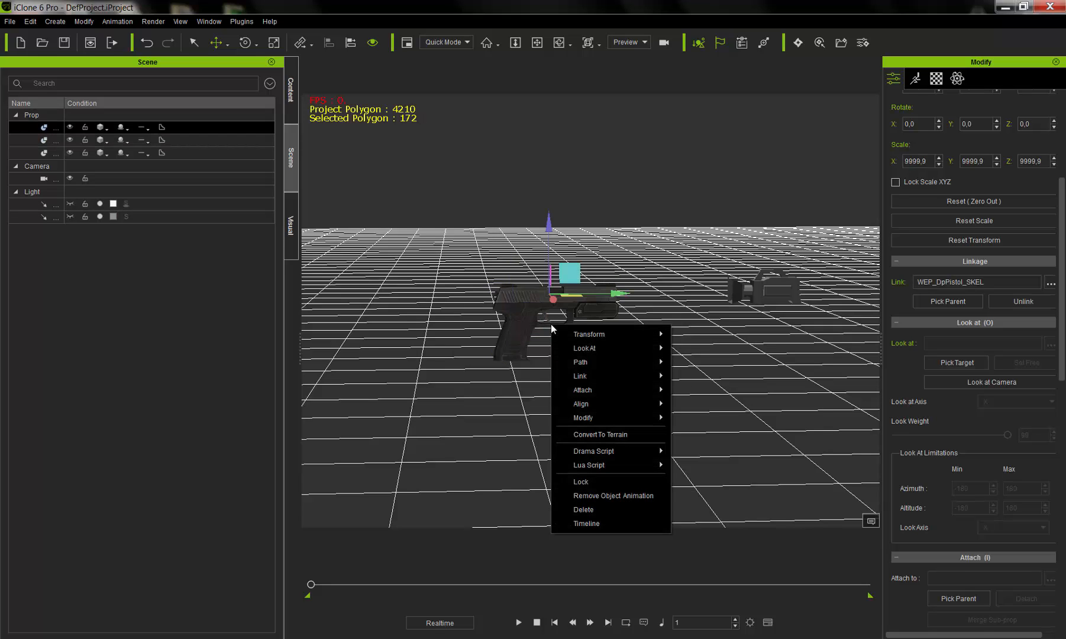
click(589, 496)
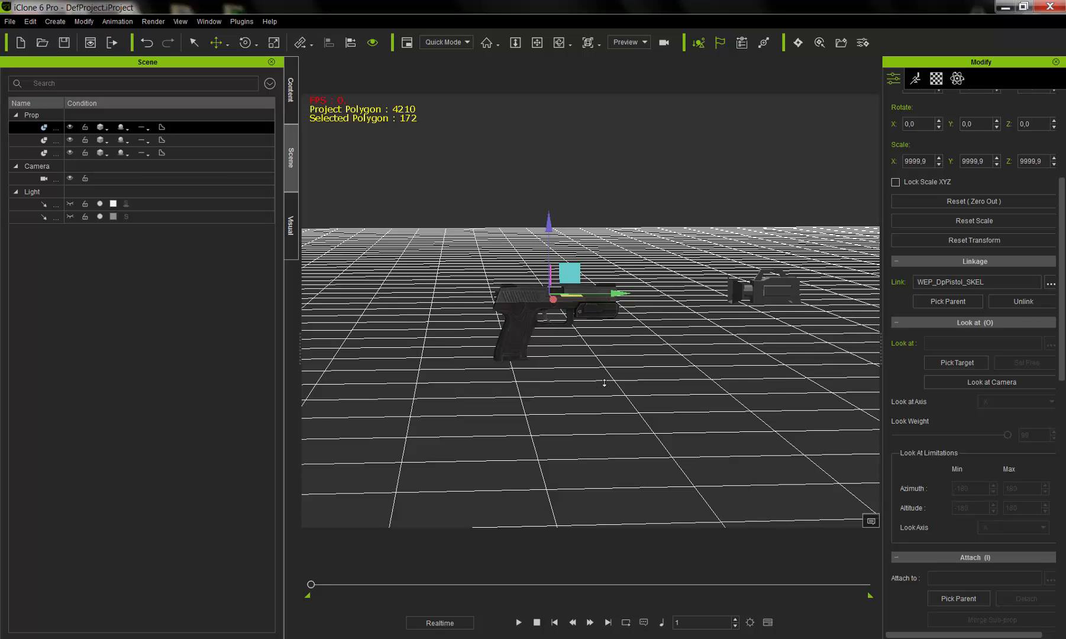
click(486, 313)
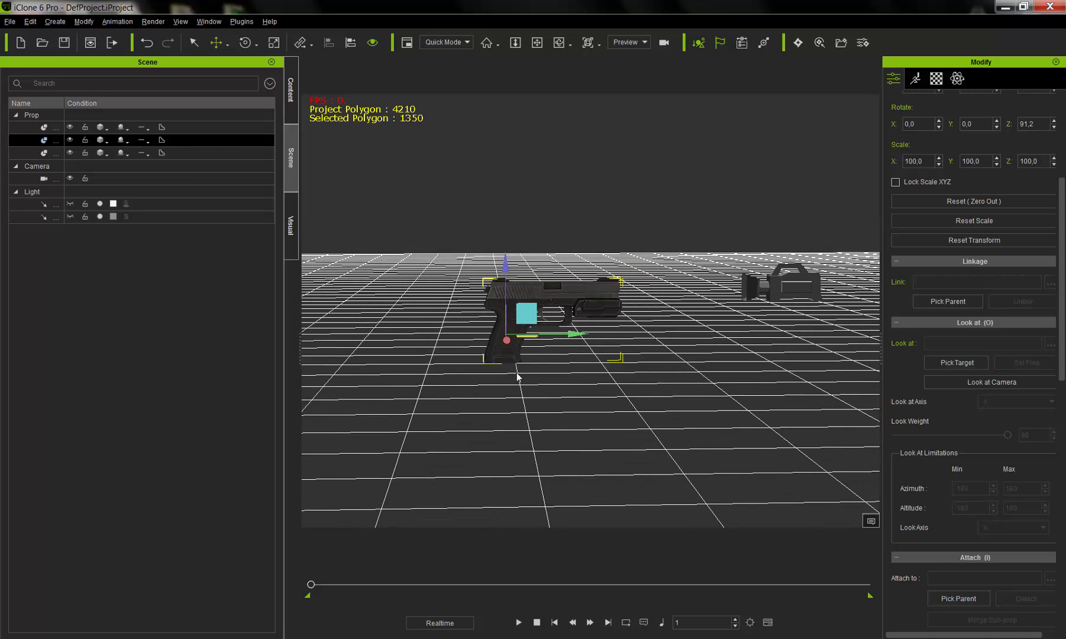
- Move the pistol in front of the building, to about X -252.0, Y -34.6, Z 63.1
right_drag(517, 377, 518, 518)
mouse_move(530, 312)
mouse_down()
mouse_move(452, 224)
mouse_move(606, 277)
mouse_move(498, 304)
mouse_move(510, 320)
mouse_up()
right_drag(544, 367, 740, 406)
right_drag(624, 380, 611, 362)
scroll(590, 414, down, 3)
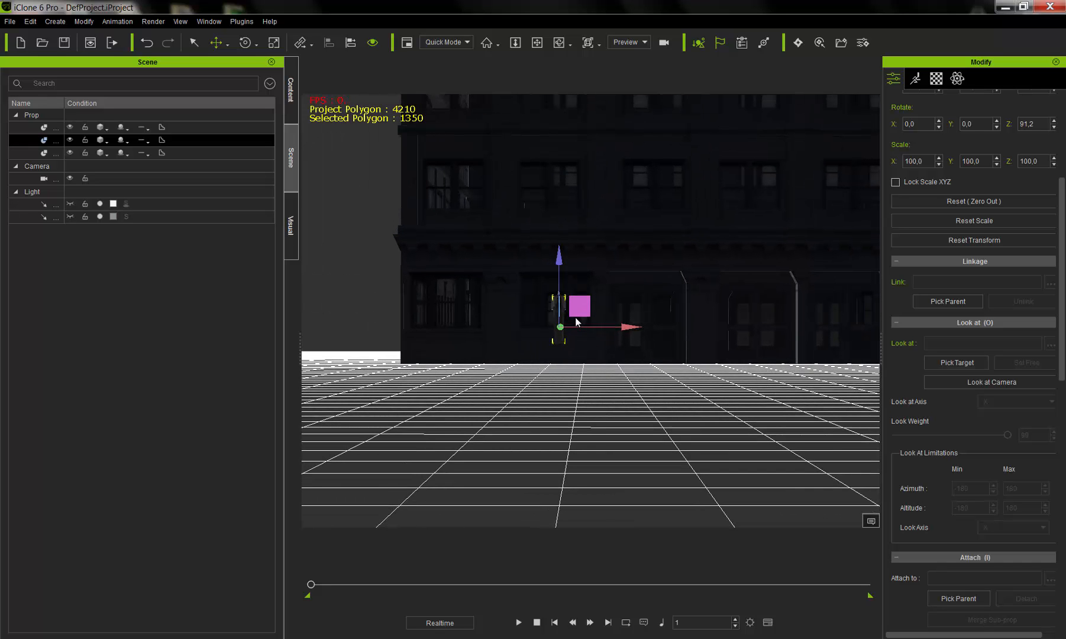
drag(580, 315, 764, 371)
middle_drag(830, 386, 583, 393)
right_drag(583, 393, 547, 365)
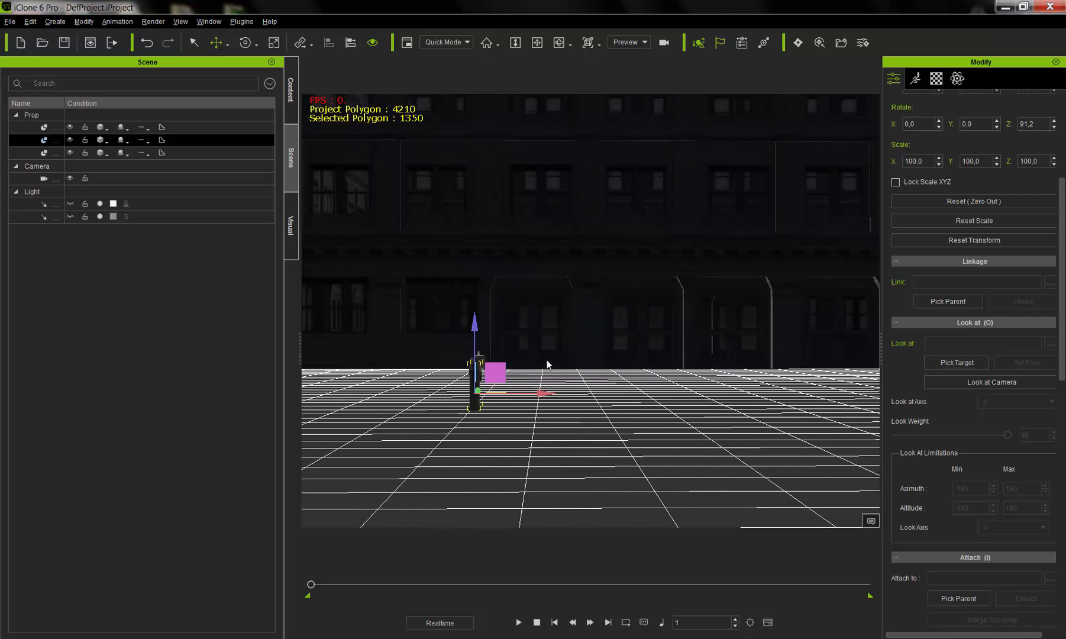
- Show the Key and Rim lights and rotate them toward the building front, to about 91.8, 35.5, 42.9 and 94.3, 17.3, 189.8
click(71, 204)
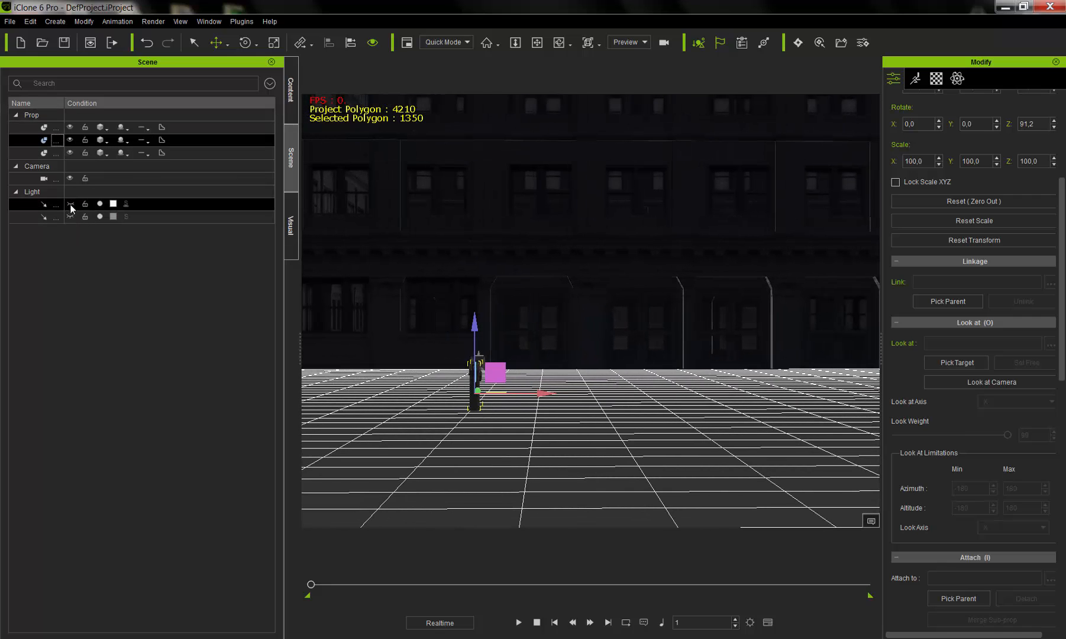
click(245, 42)
drag(595, 290, 560, 288)
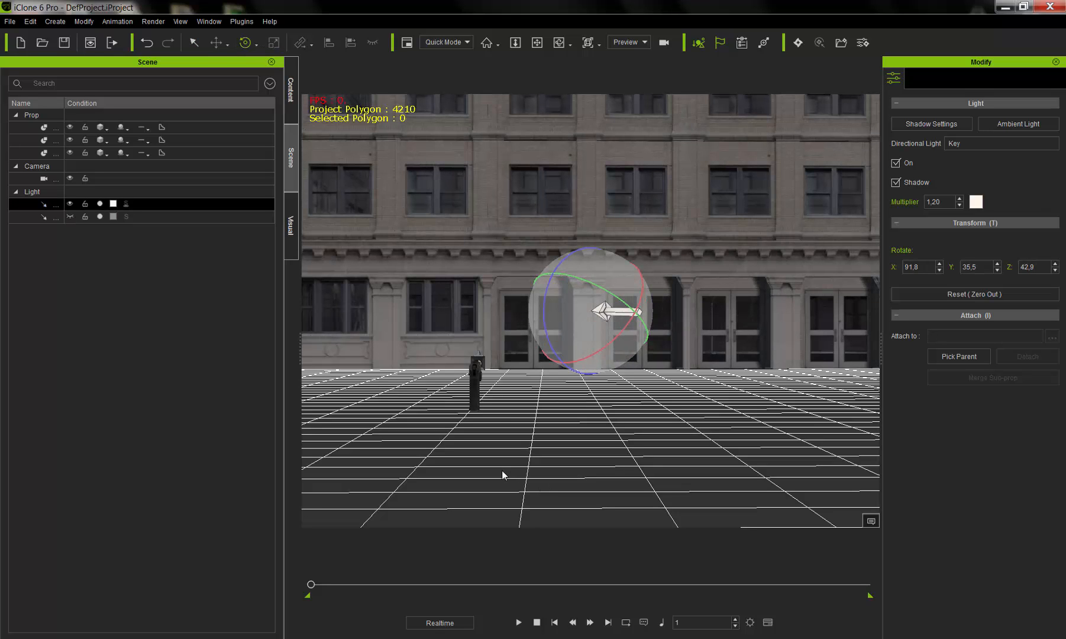
click(56, 217)
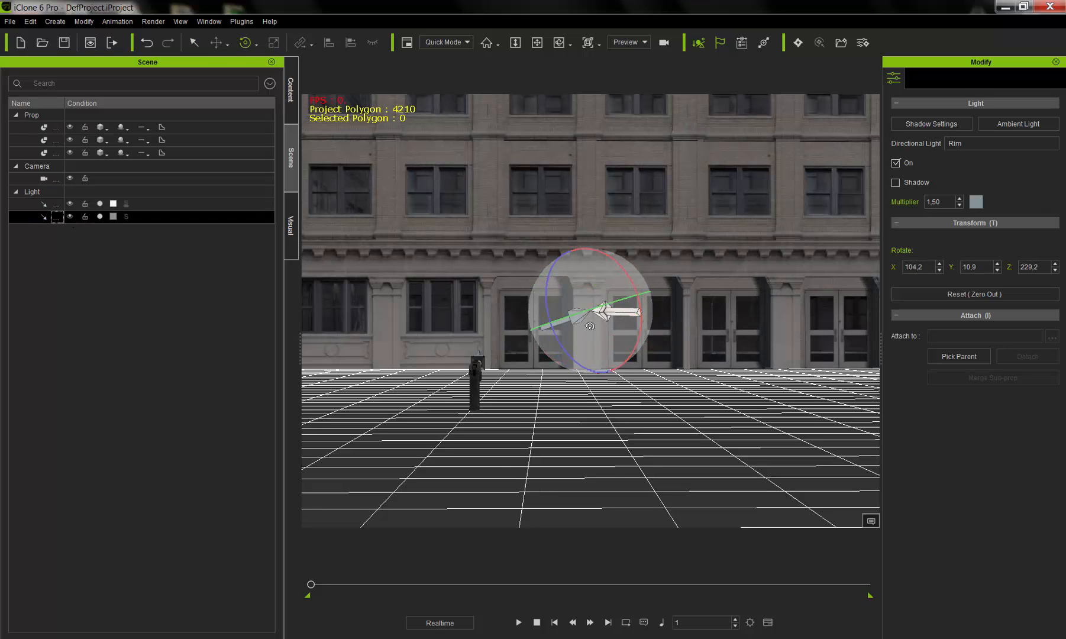
drag(577, 313, 556, 312)
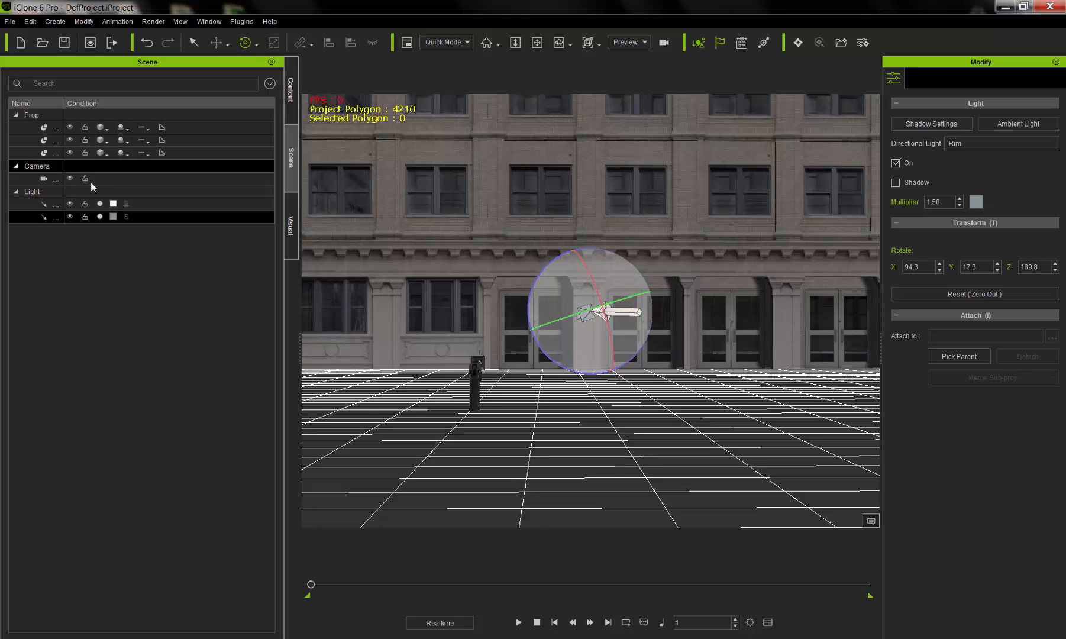
- Move the pistol toward the building's entrance and raise it, to about X -169.0, Y -34.6, Z 70.1
click(290, 90)
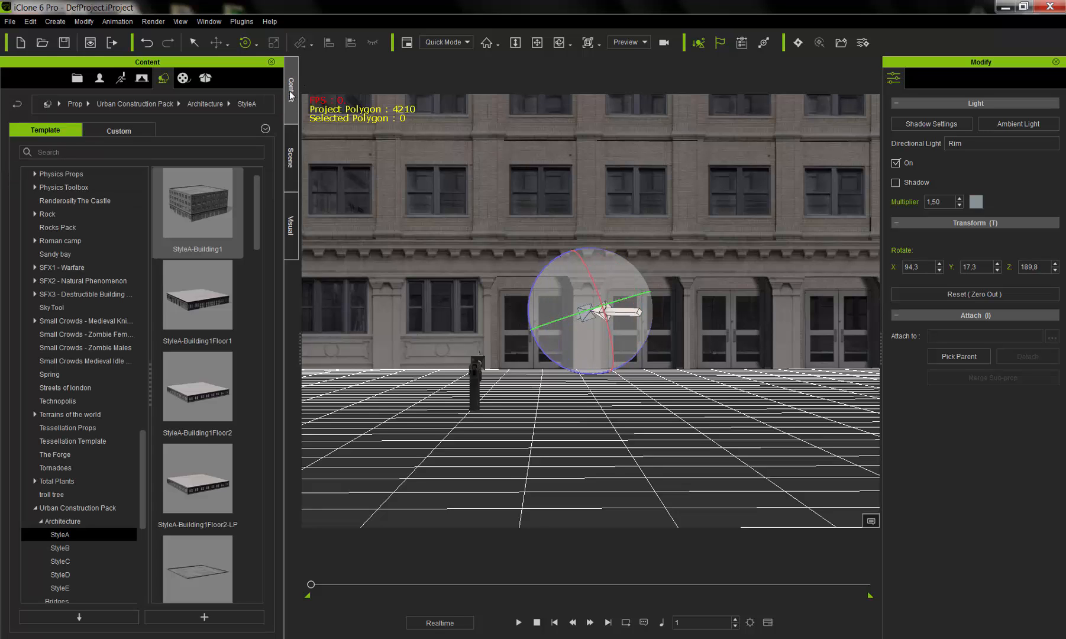
click(477, 389)
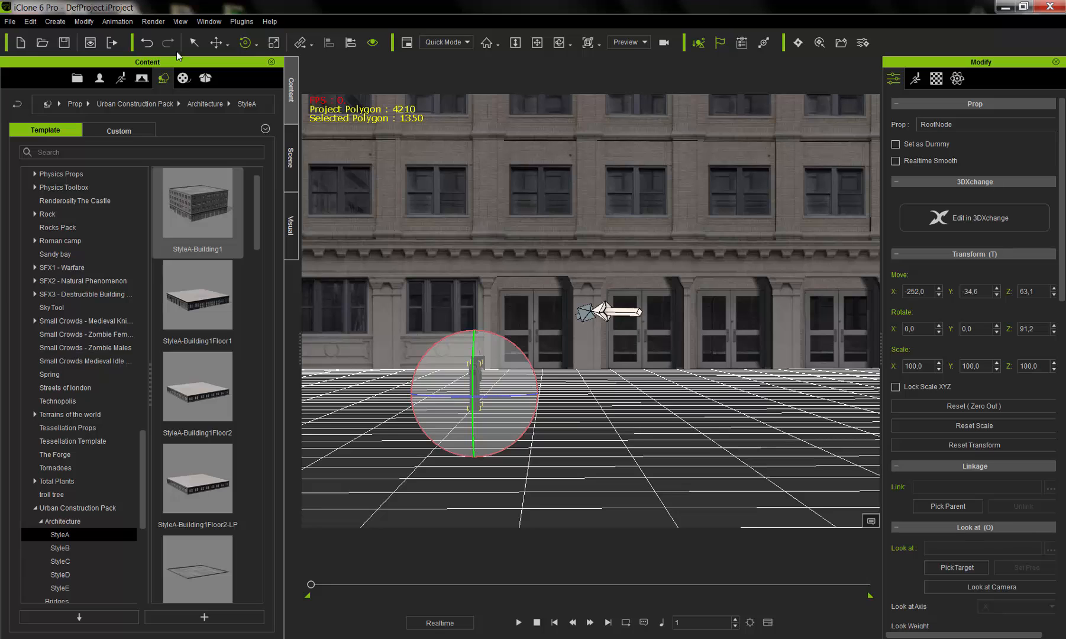
click(216, 43)
drag(494, 372, 572, 379)
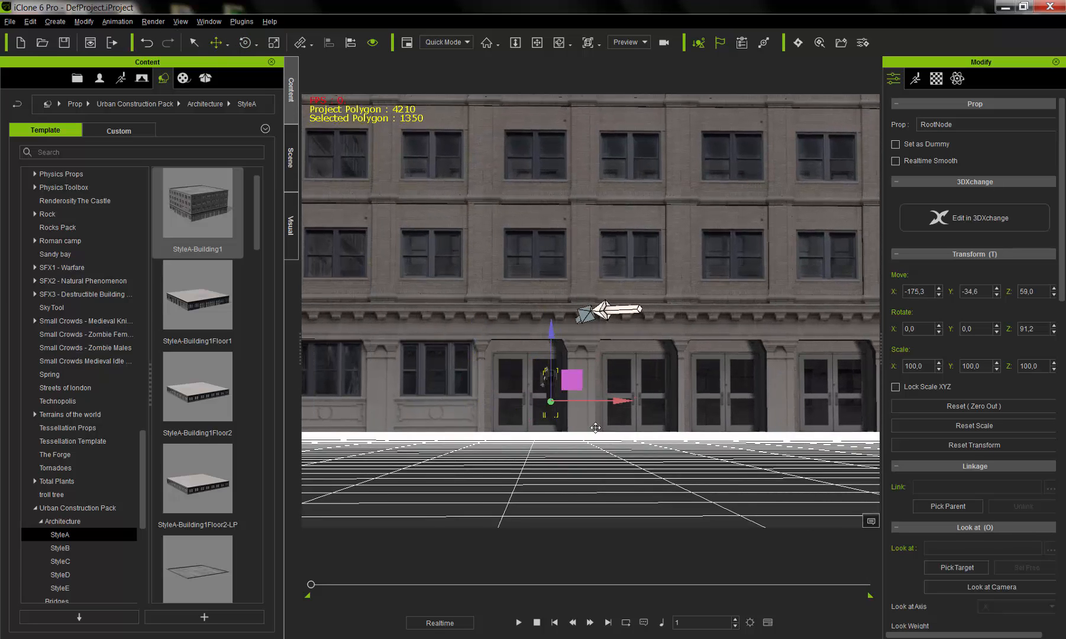
drag(507, 419, 513, 404)
right_drag(513, 405, 479, 443)
middle_drag(479, 444, 586, 397)
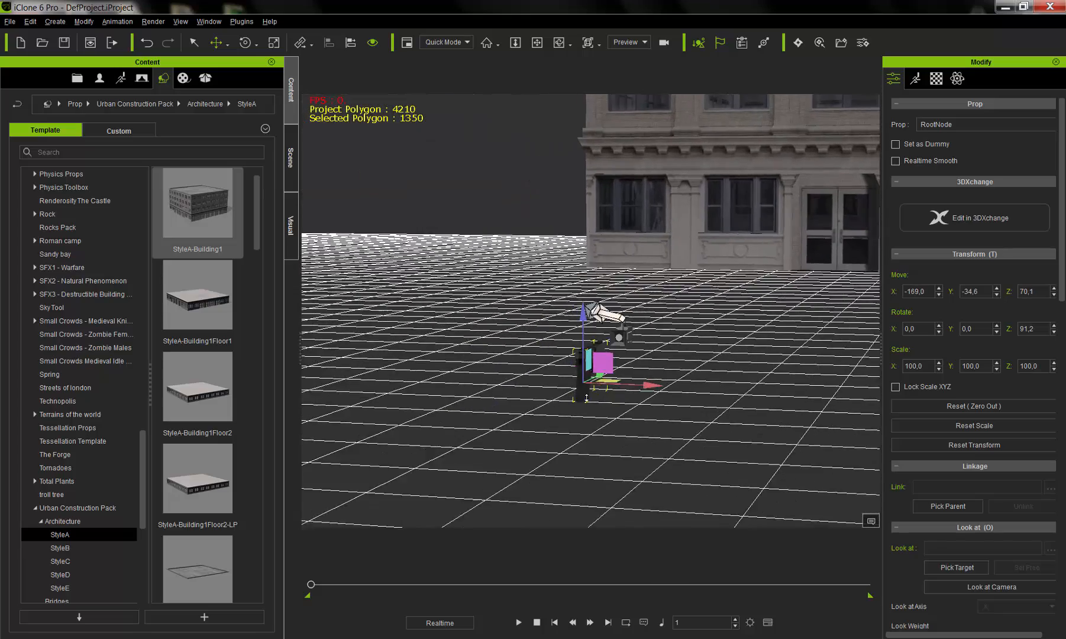
scroll(586, 398, up, 5)
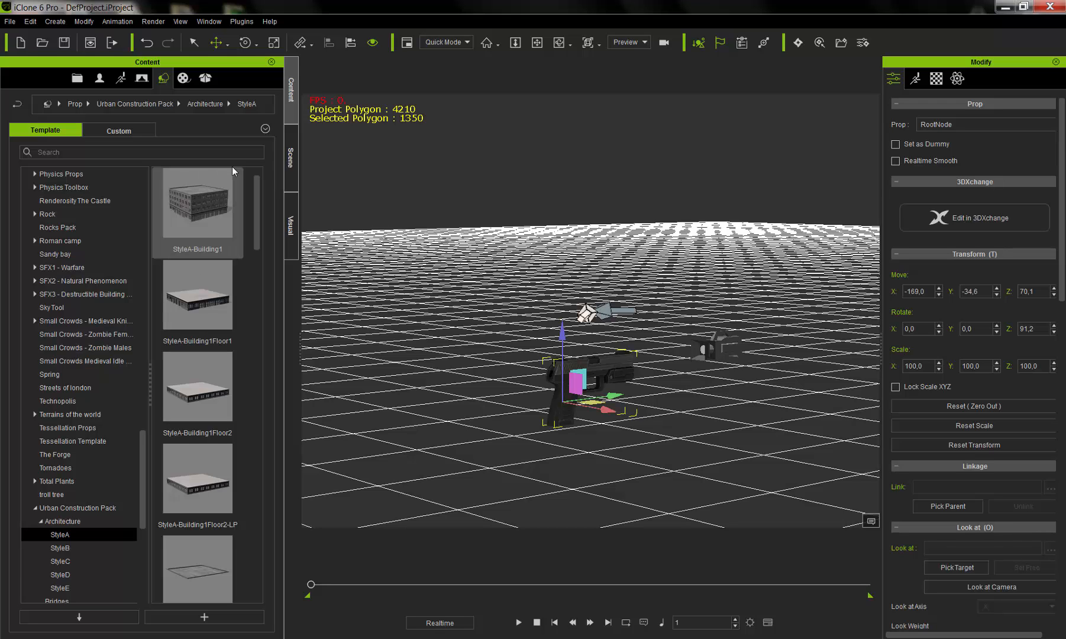
- Hide the Key and Rim light markers in the scene and select the pistol again
click(290, 163)
click(71, 204)
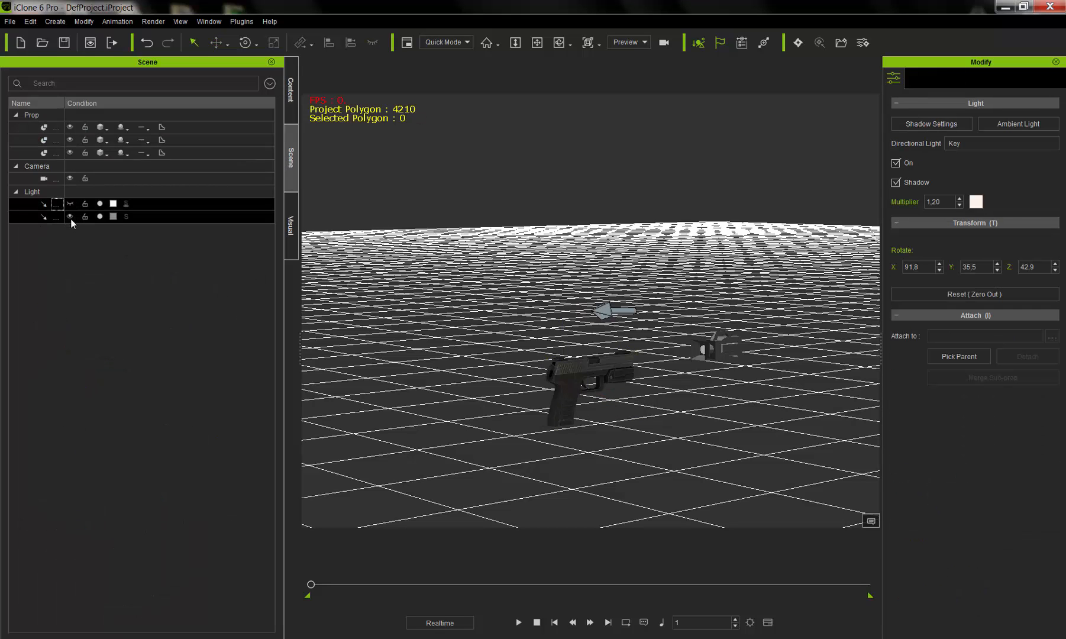
click(71, 217)
middle_drag(409, 378, 573, 414)
click(522, 410)
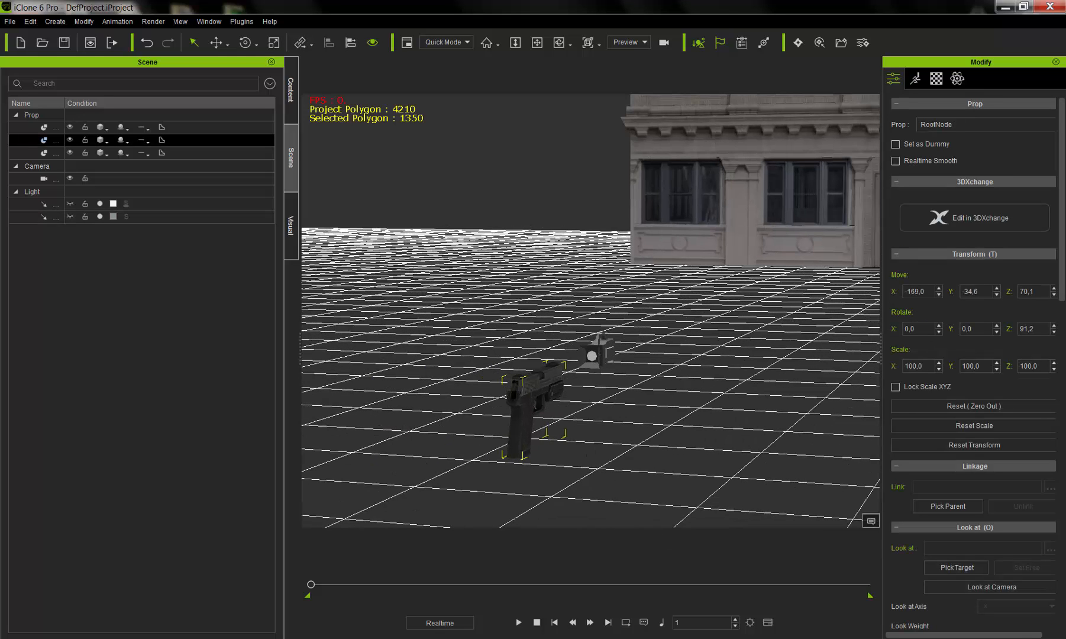